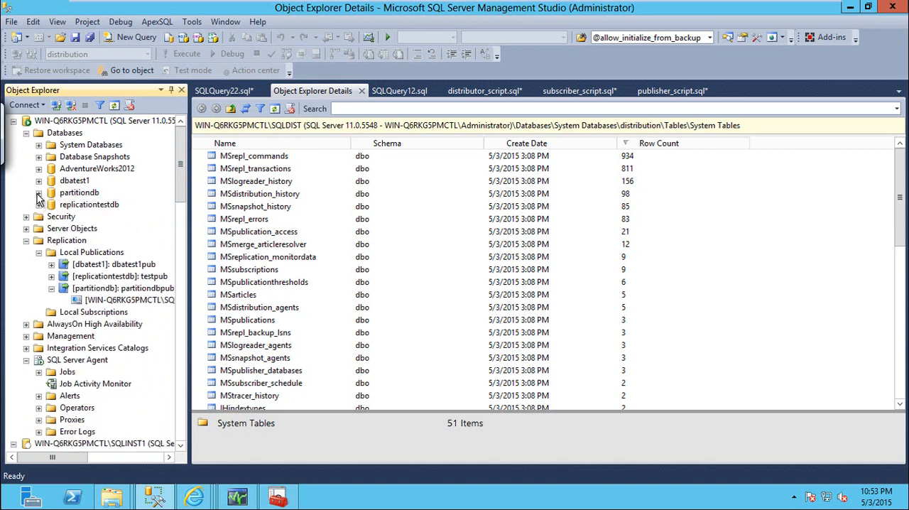
Step: Select the AdventureWorks2012 database in the server tree and collapse the partitiondb publication
left_click(106, 170)
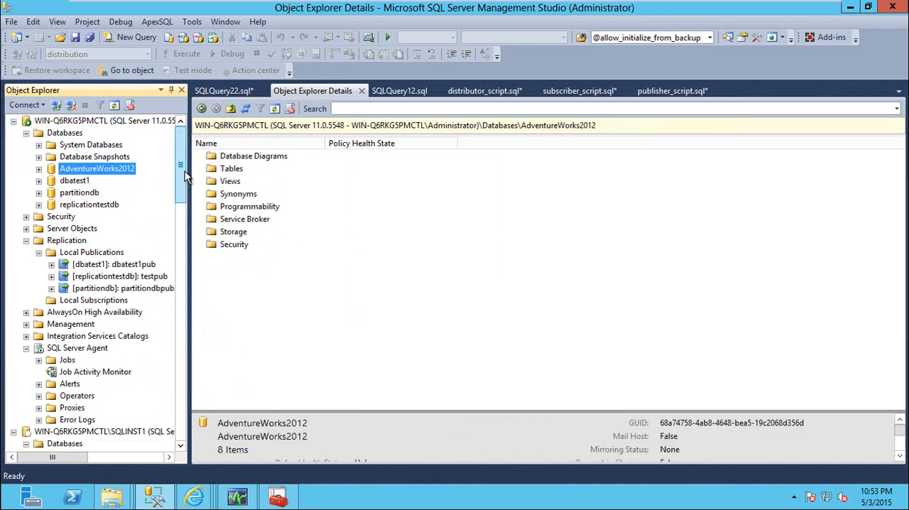
mouse_move(185, 173)
left_mouse_down()
mouse_move(189, 226)
mouse_move(181, 174)
left_mouse_up()
left_click(38, 287)
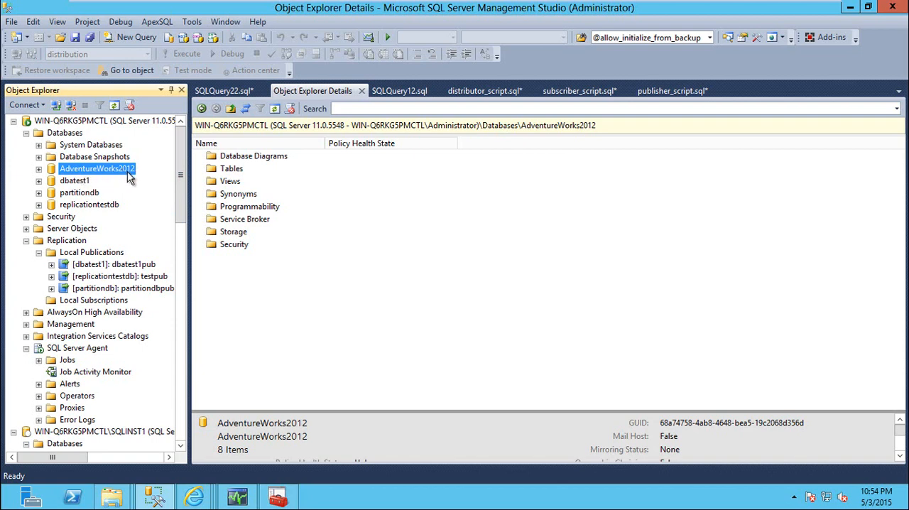
right_click(83, 175)
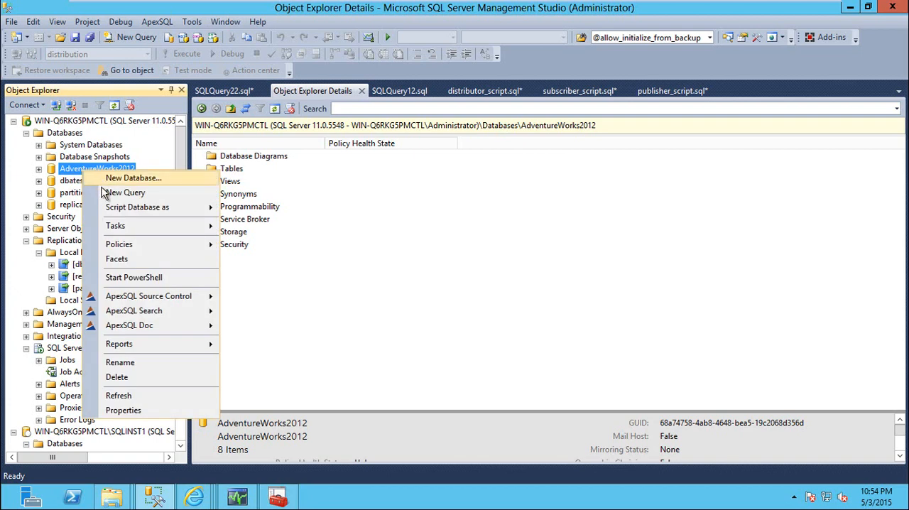
left_click(63, 255)
Step: Start a new publication of the AdventureWorks2012 database and set its type to Peer-to-Peer publication
right_click(107, 258)
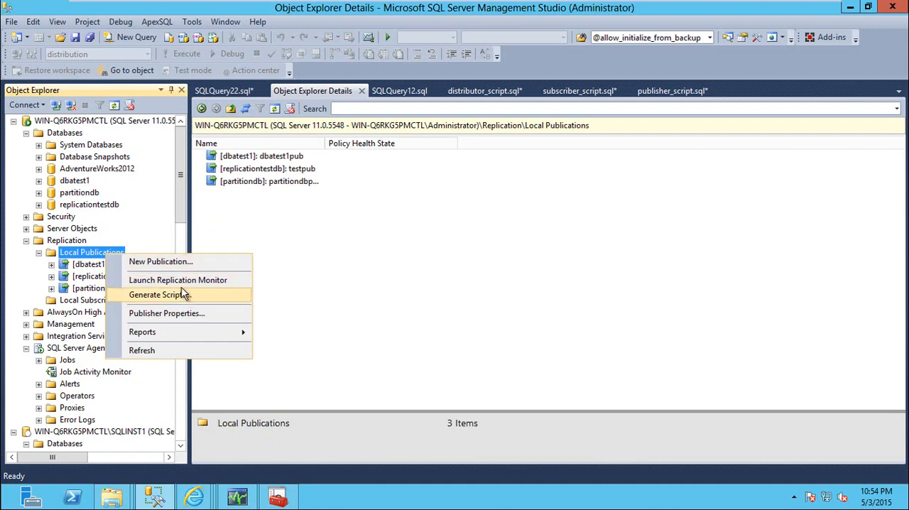
left_click(183, 261)
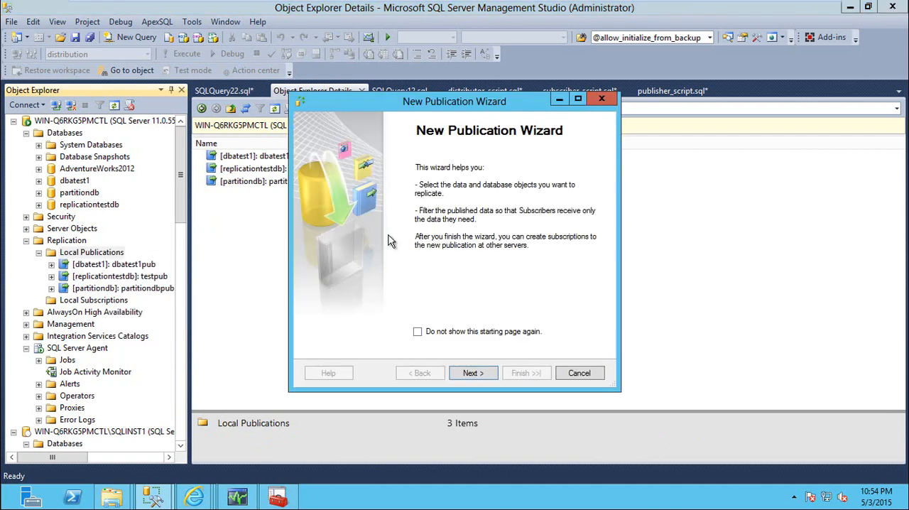
left_click(471, 370)
left_click(473, 371)
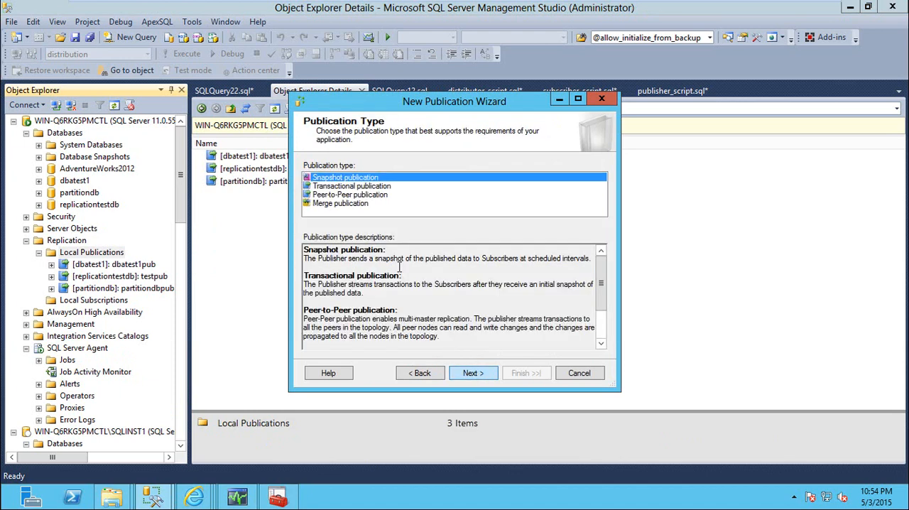
left_click(335, 193)
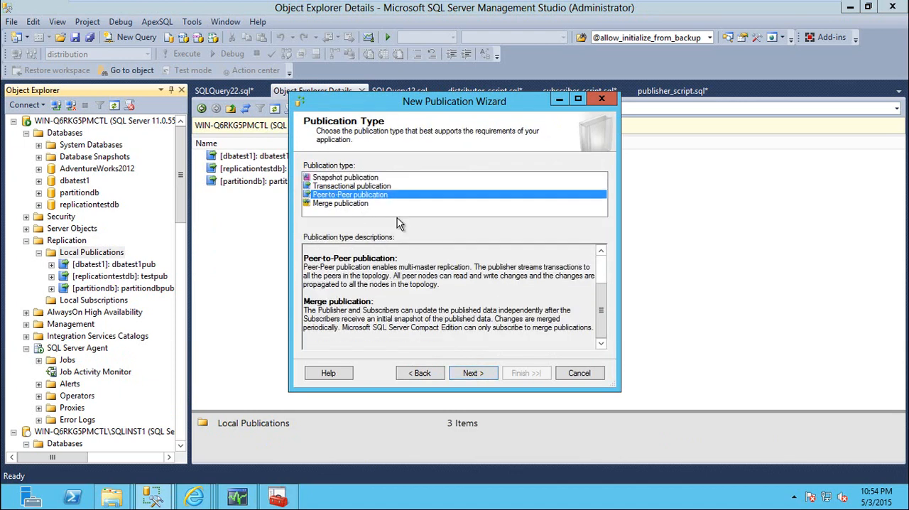
left_click(473, 374)
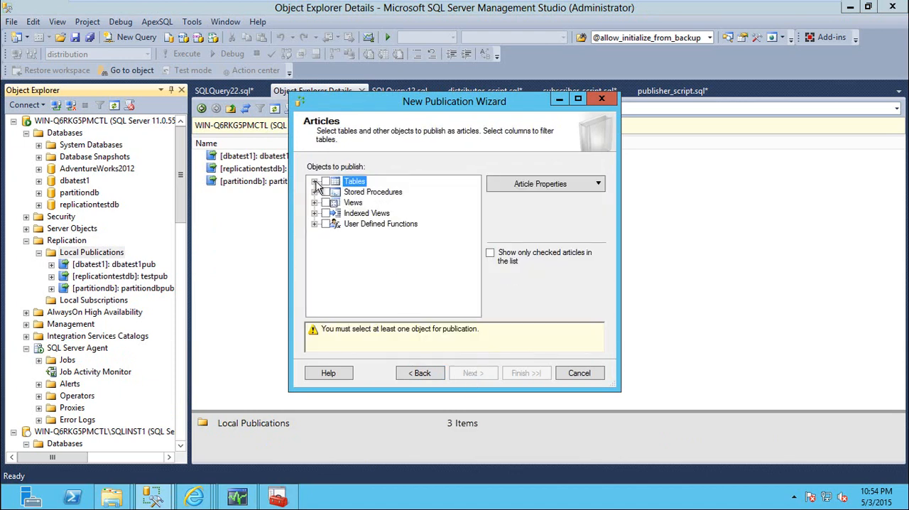
Step: Choose the Address (Person) table as the article to publish and continue to agent security
left_click(315, 182)
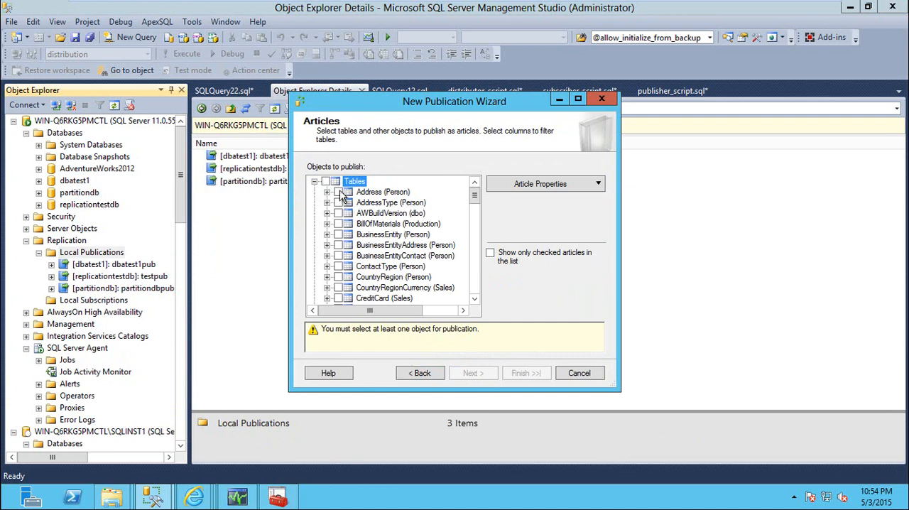
left_click(339, 192)
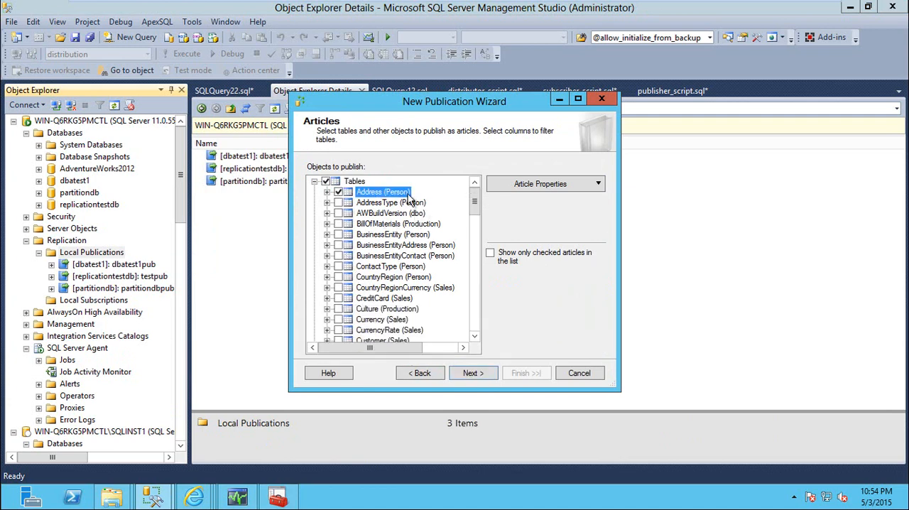
left_click(475, 372)
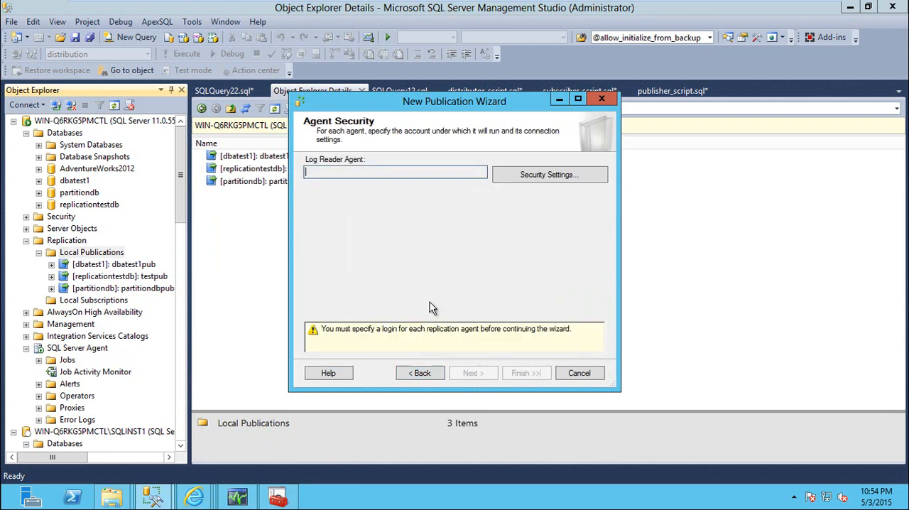
Step: Set the Log Reader Agent to run under the SQL Server Agent service account
left_click(543, 181)
left_click(326, 234)
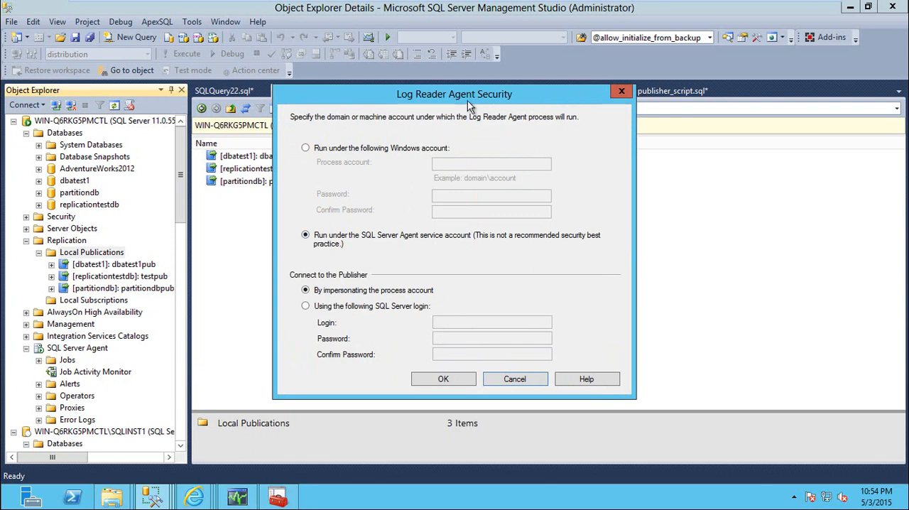
left_click(446, 378)
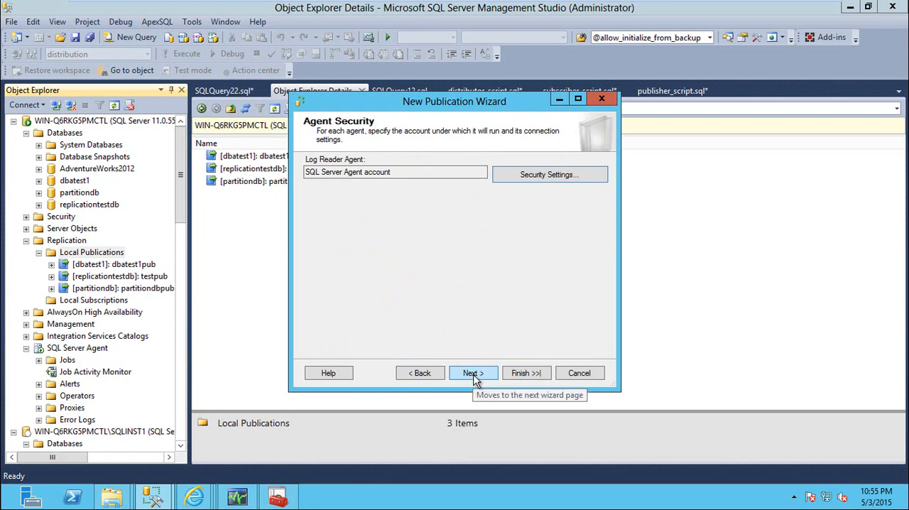
left_click(473, 375)
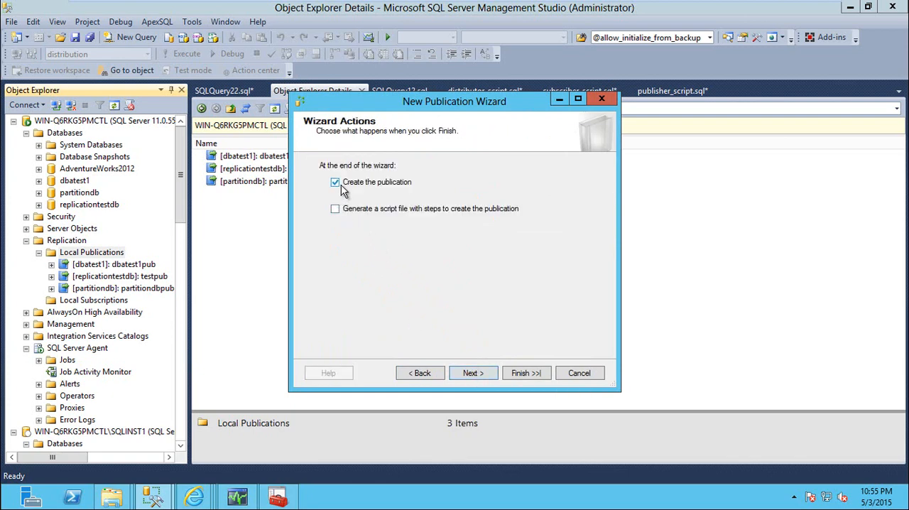
Step: Name the publication p2p_pub, create it, and close the wizard
left_click(474, 373)
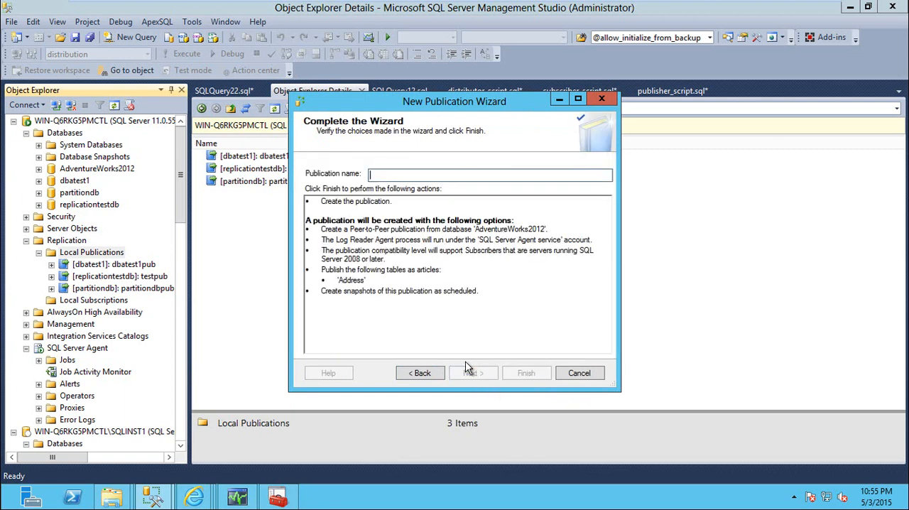
left_click(439, 173)
type("p")
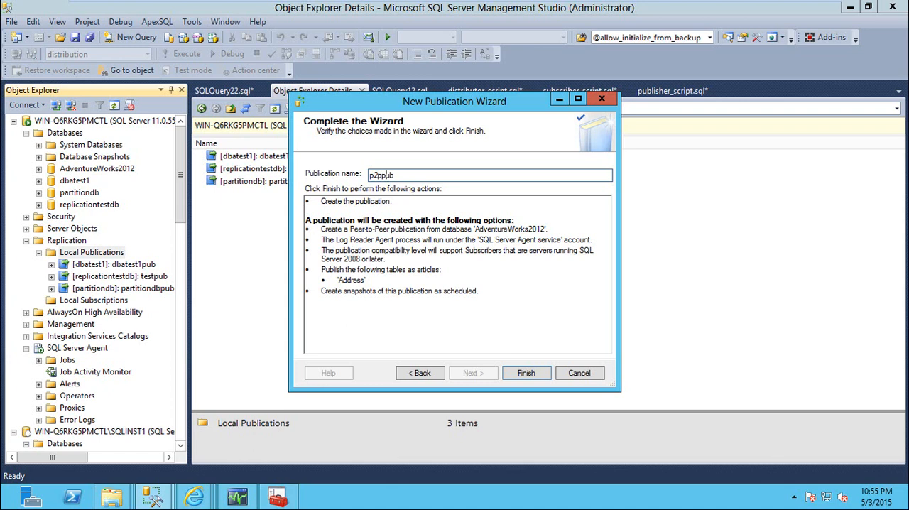
type("2p_")
left_click(521, 373)
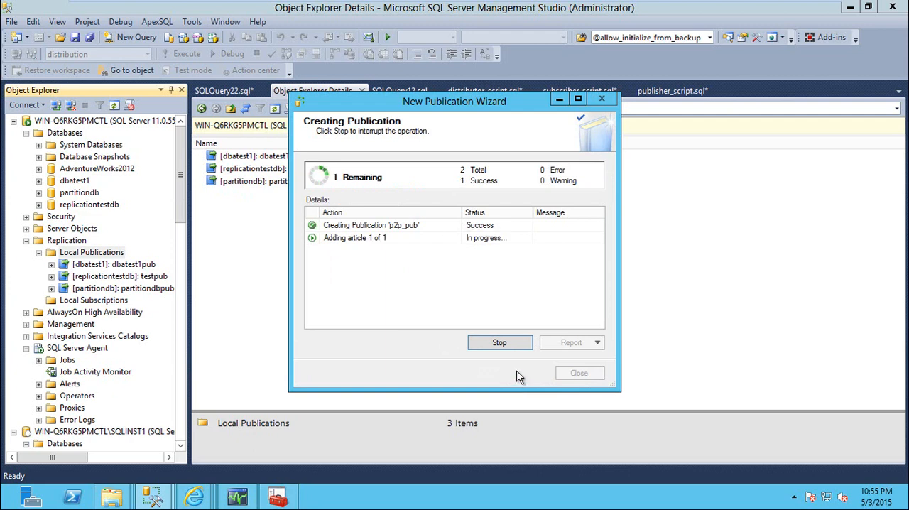
left_click(579, 373)
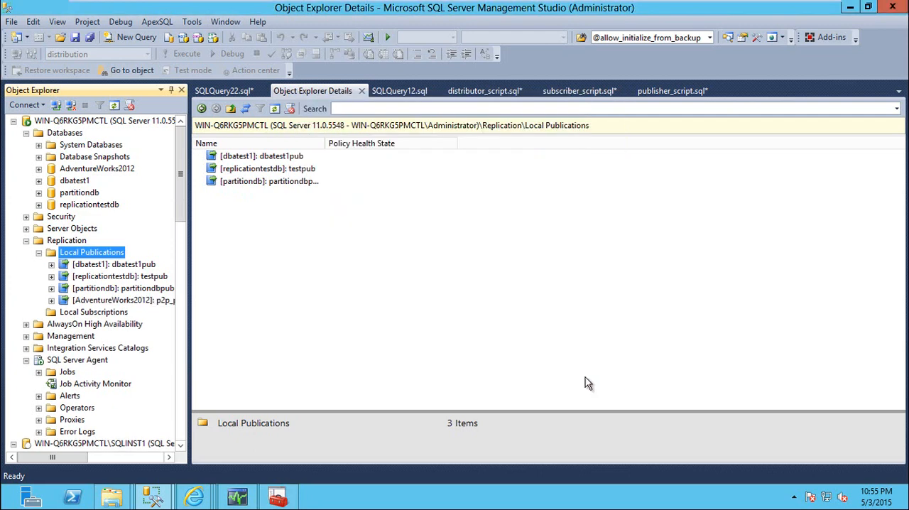
Step: Compare the commands available for the p2p_pub publication with those for the partitiondbpub publication
scroll(106, 306, "down", 2)
right_click(108, 229)
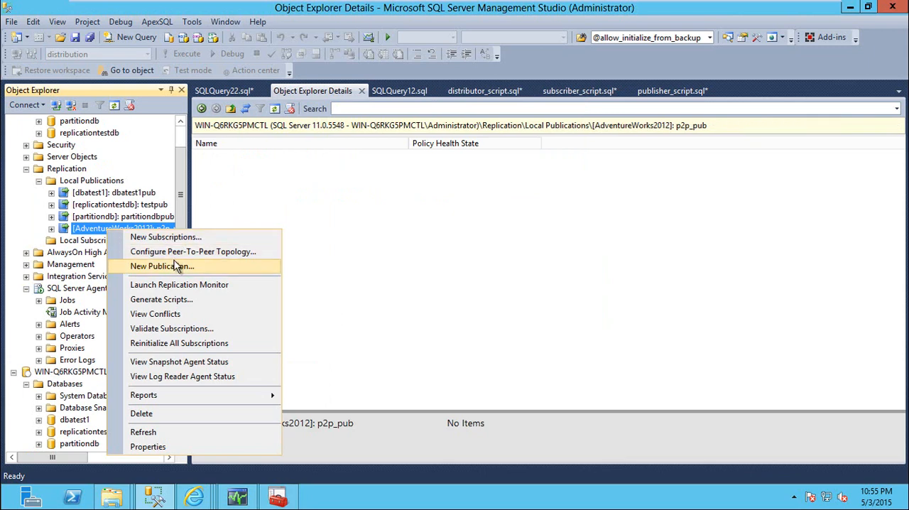
right_click(115, 216)
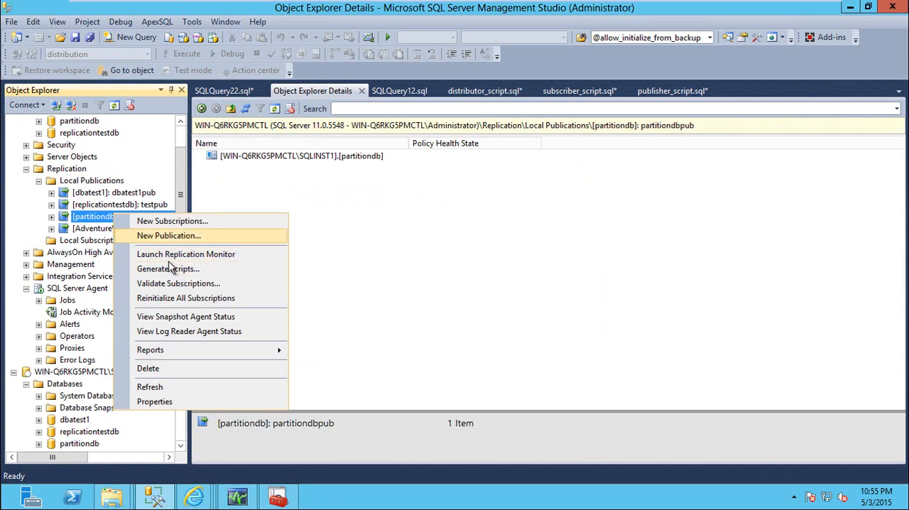
right_click(93, 229)
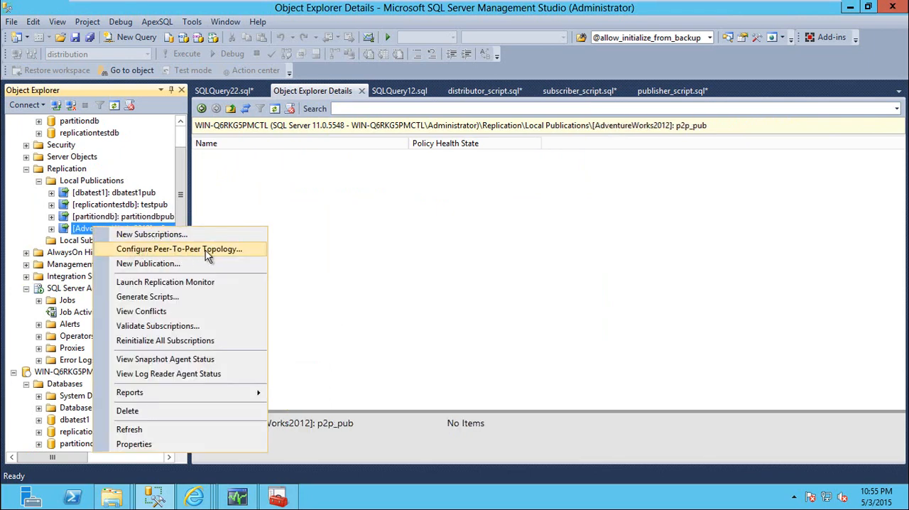
right_click(92, 216)
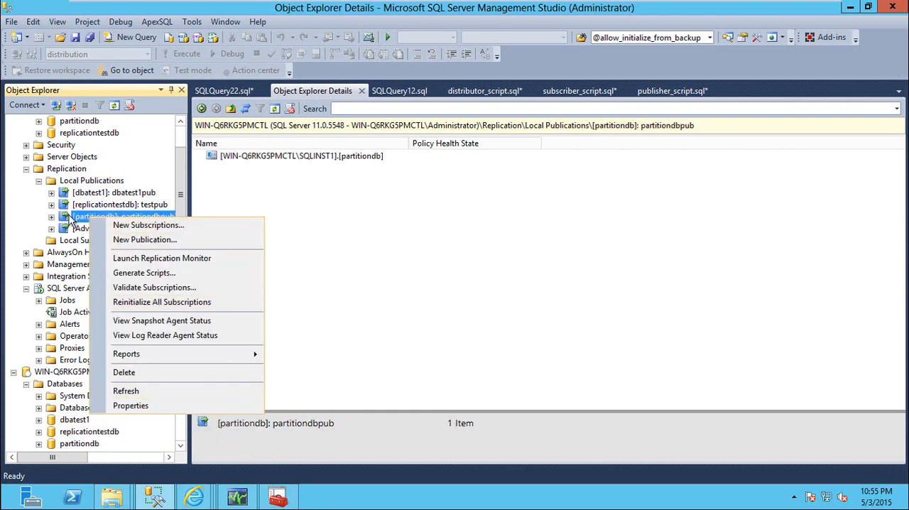
left_click(68, 218)
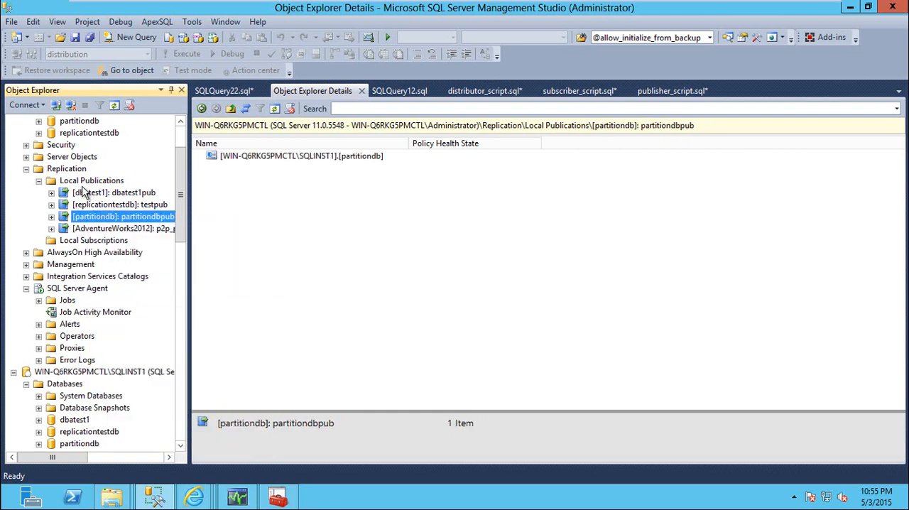
Step: Inspect the peer-to-peer subscription options in the partitiondbpub publication's properties, and close them without saving
right_click(80, 217)
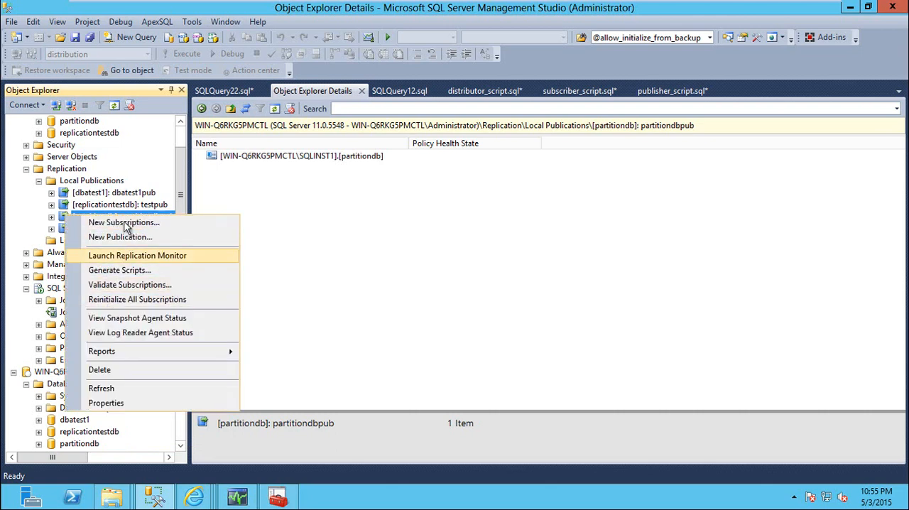
left_click(131, 402)
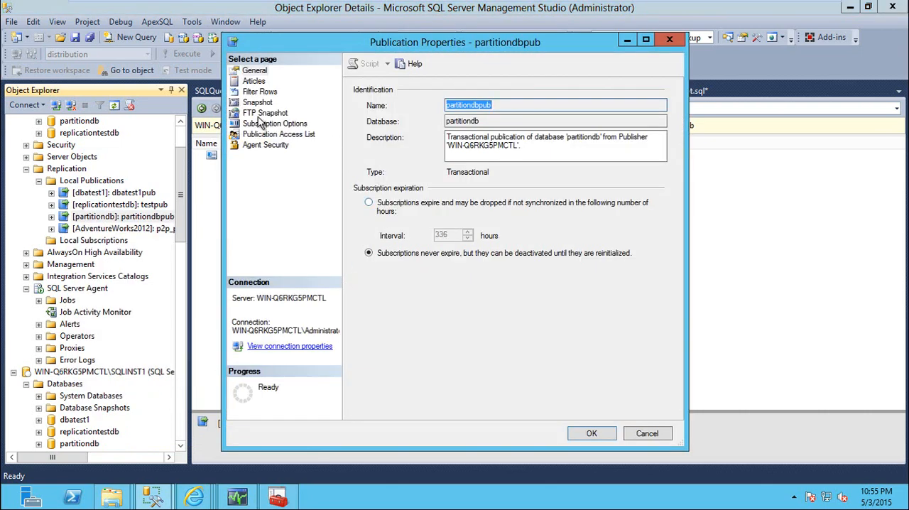
left_click(262, 125)
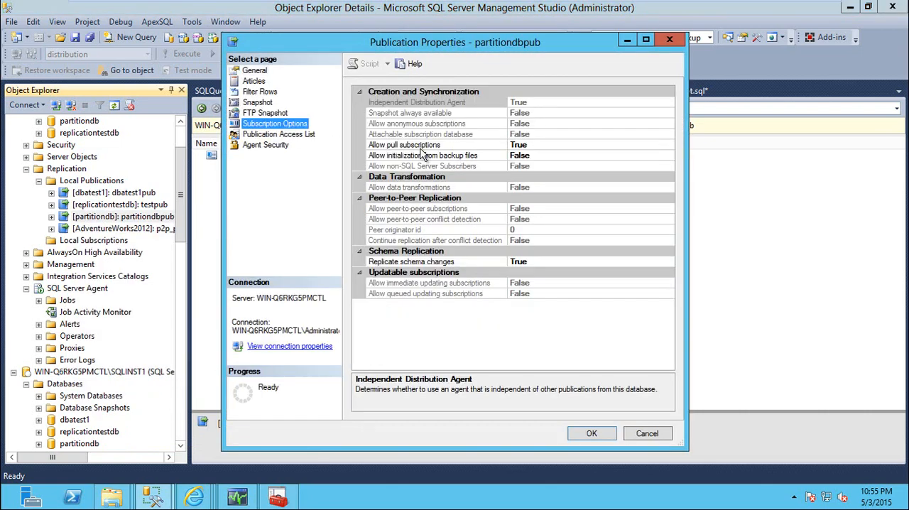
left_click(396, 208)
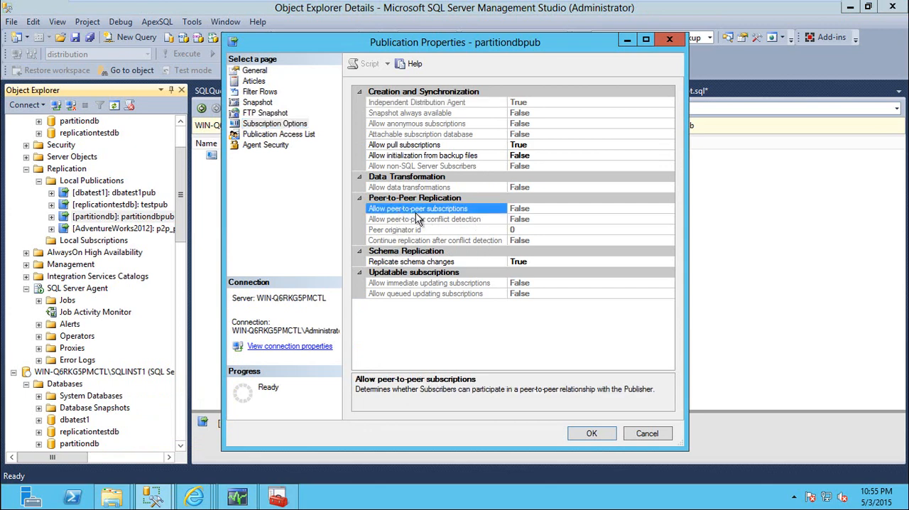
left_click(532, 208)
left_click(646, 433)
Step: Inspect the peer-to-peer replication settings among the p2p_pub publication's subscription options
right_click(171, 228)
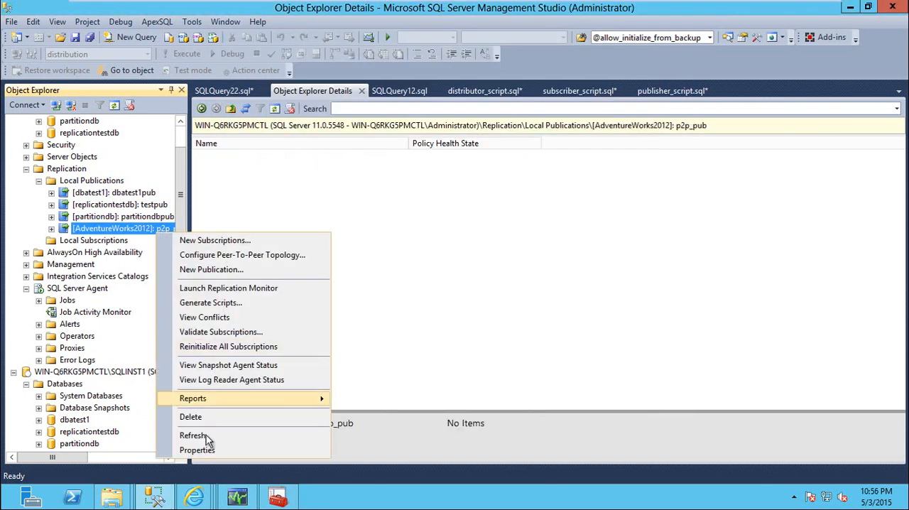
left_click(213, 446)
left_click(274, 93)
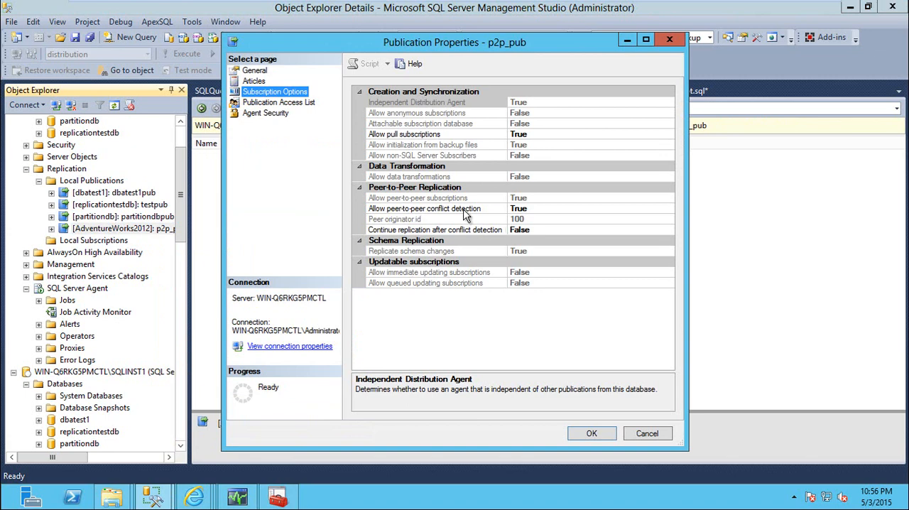
left_click(433, 200)
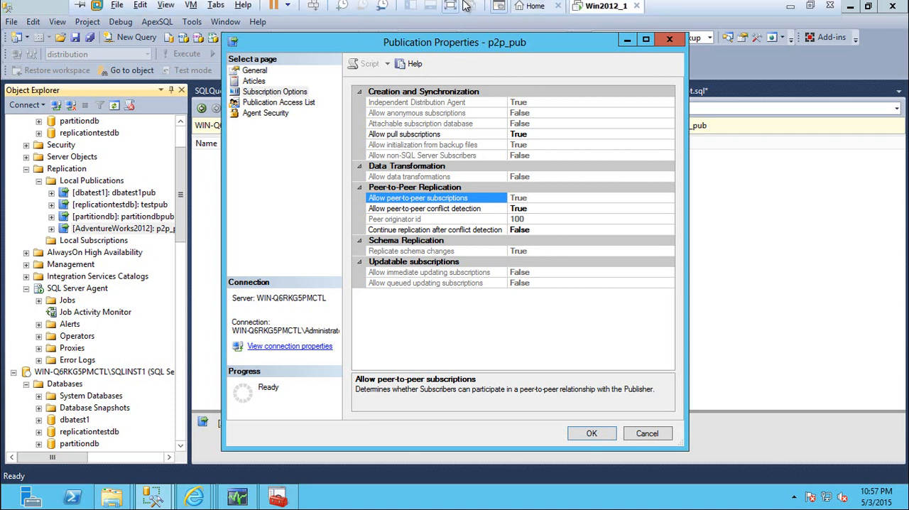
Step: Switch to MyPaint and clear the transactional replication diagram to get a blank canvas
left_click(452, 12)
left_click(310, 495)
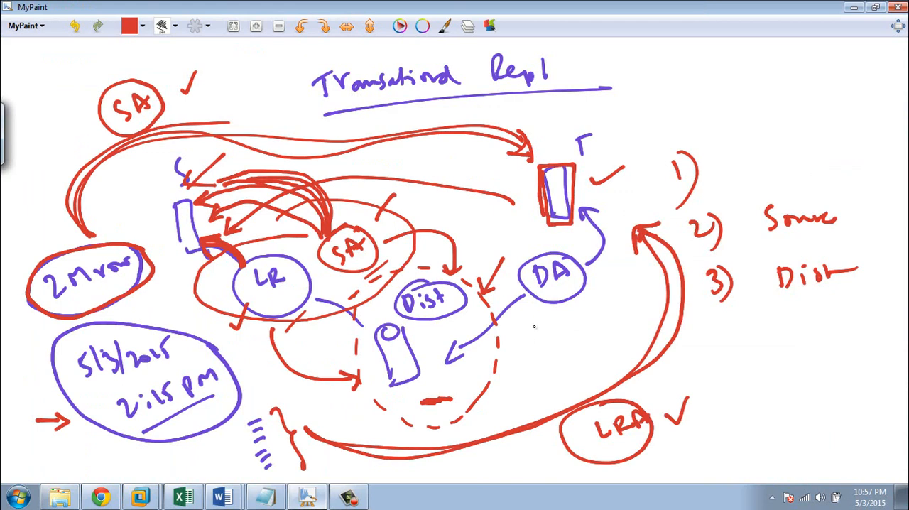
left_click_drag(597, 286, 164, 305)
mouse_move(507, 321)
left_mouse_down()
mouse_move(183, 298)
mouse_move(101, 312)
left_mouse_up()
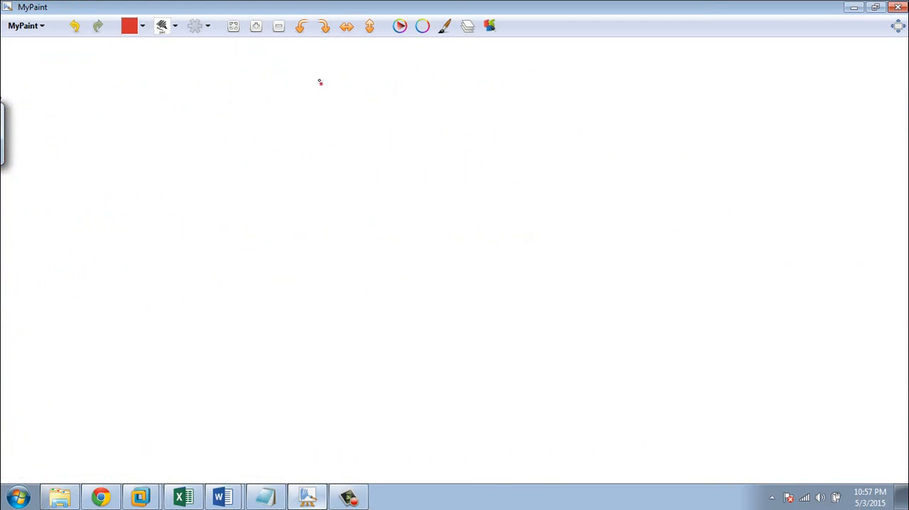
Step: Handwrite the underlined title "P2P replication" in red and draw a tall box below its left side
mouse_move(319, 83)
left_mouse_down()
mouse_move(328, 90)
mouse_move(321, 100)
left_mouse_up()
mouse_move(343, 81)
left_mouse_down()
mouse_move(368, 108)
mouse_move(374, 93)
mouse_move(446, 85)
mouse_move(466, 113)
mouse_move(474, 90)
left_mouse_up()
left_click_drag(482, 74, 482, 93)
mouse_move(516, 91)
left_mouse_down()
mouse_move(544, 71)
mouse_move(609, 100)
left_mouse_up()
left_click_drag(308, 129, 622, 120)
mouse_move(189, 223)
left_mouse_down()
mouse_move(197, 282)
mouse_move(242, 283)
mouse_move(199, 287)
left_mouse_up()
left_click_drag(211, 166, 205, 193)
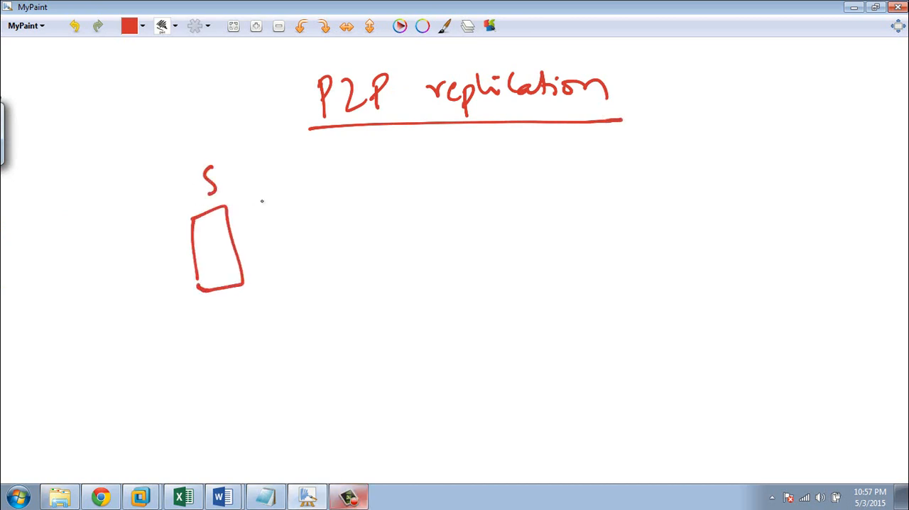
left_click_drag(502, 177, 511, 237)
key("ctrl+z")
key("ctrl+z")
mouse_move(197, 168)
left_mouse_down()
mouse_move(200, 202)
mouse_move(200, 186)
left_mouse_up()
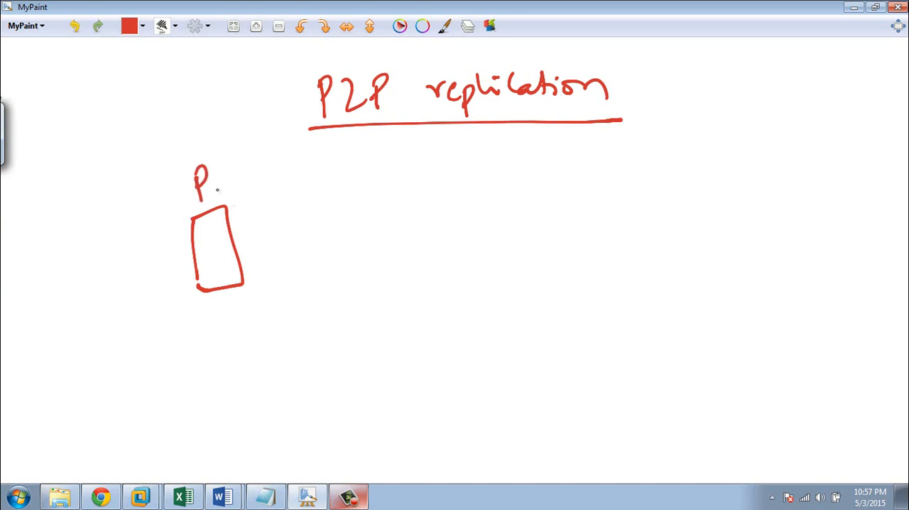
key("ctrl+z")
key("ctrl+z")
Step: Label the existing box A, and draw a second tall box labelled B to its right
left_click_drag(199, 191, 215, 189)
left_click_drag(202, 179, 216, 183)
mouse_move(482, 178)
left_mouse_down()
mouse_move(492, 254)
mouse_move(524, 233)
mouse_move(493, 254)
left_mouse_up()
mouse_move(504, 163)
left_mouse_down()
mouse_move(504, 142)
mouse_move(506, 169)
left_mouse_up()
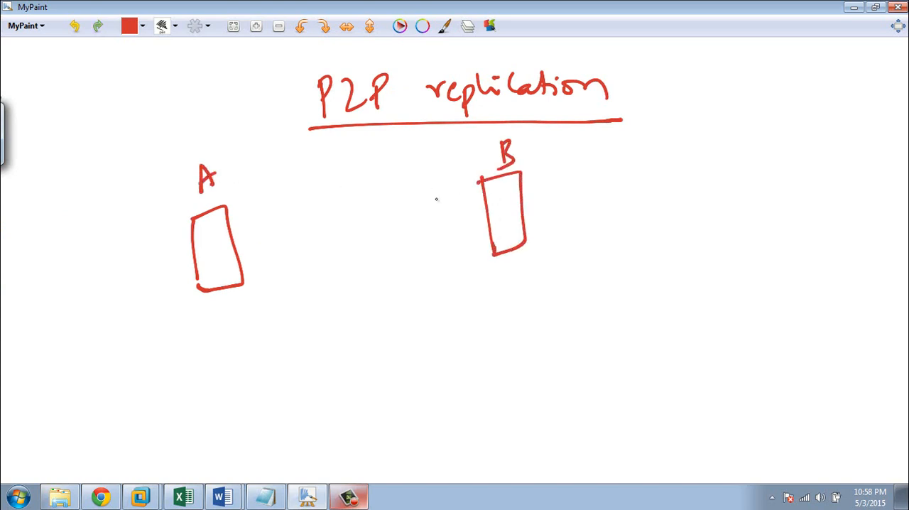
Step: Draw a small purple database cylinder inside box A and another inside box B
key("x")
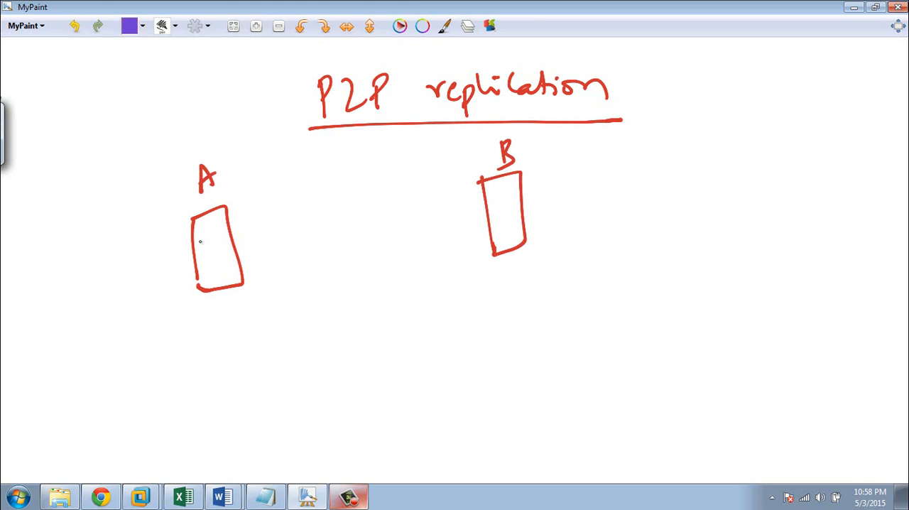
mouse_move(200, 242)
left_mouse_down()
mouse_move(213, 235)
mouse_move(214, 253)
mouse_move(215, 236)
left_mouse_up()
mouse_move(494, 197)
left_mouse_down()
mouse_move(509, 196)
mouse_move(492, 218)
mouse_move(511, 207)
mouse_move(509, 195)
left_mouse_up()
Step: Connect the databases in boxes A and B with a curved black double-headed arrow
key("x")
key("x")
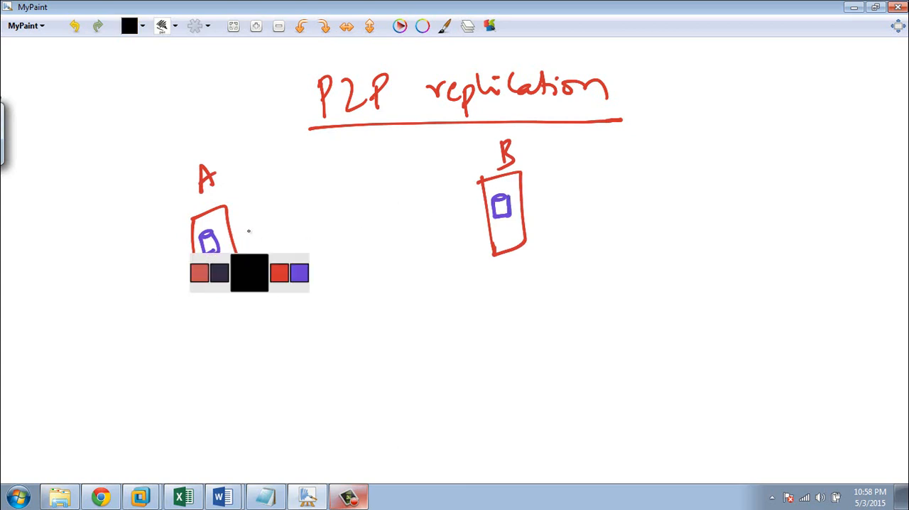
mouse_move(228, 236)
left_mouse_down()
mouse_move(365, 195)
mouse_move(463, 196)
mouse_move(489, 207)
mouse_move(481, 214)
left_mouse_up()
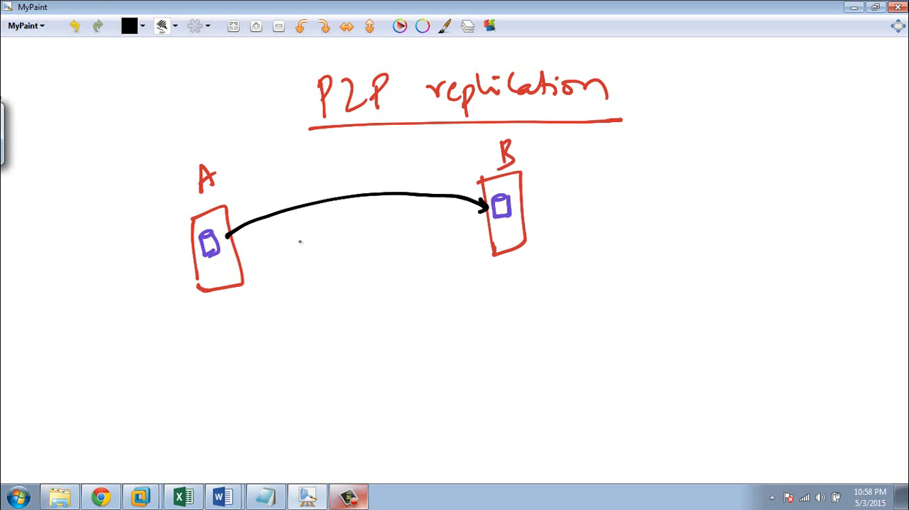
mouse_move(228, 225)
left_mouse_down()
mouse_move(224, 233)
mouse_move(239, 238)
left_mouse_up()
Step: Draw red arrows entering A and B from outside, plus one from A to B and one from B back to A
key("x")
key("x")
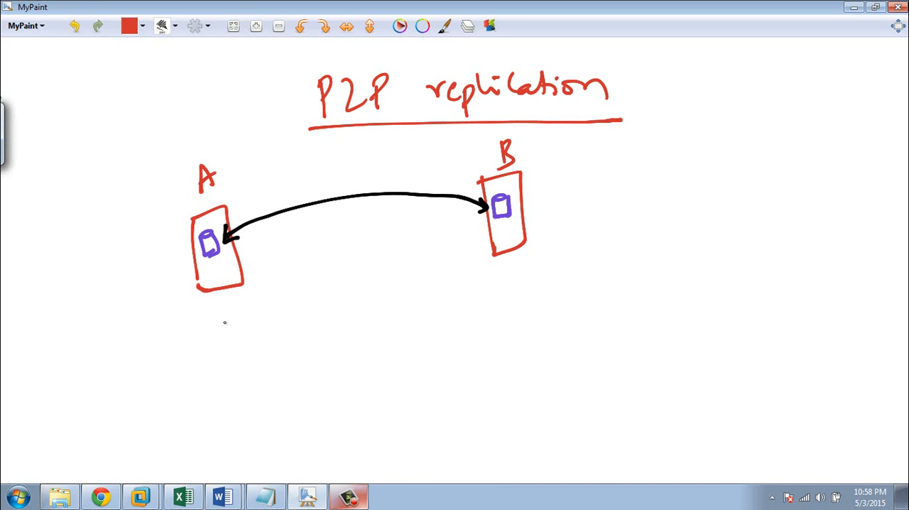
mouse_move(129, 321)
left_mouse_down()
mouse_move(163, 284)
mouse_move(176, 291)
left_mouse_up()
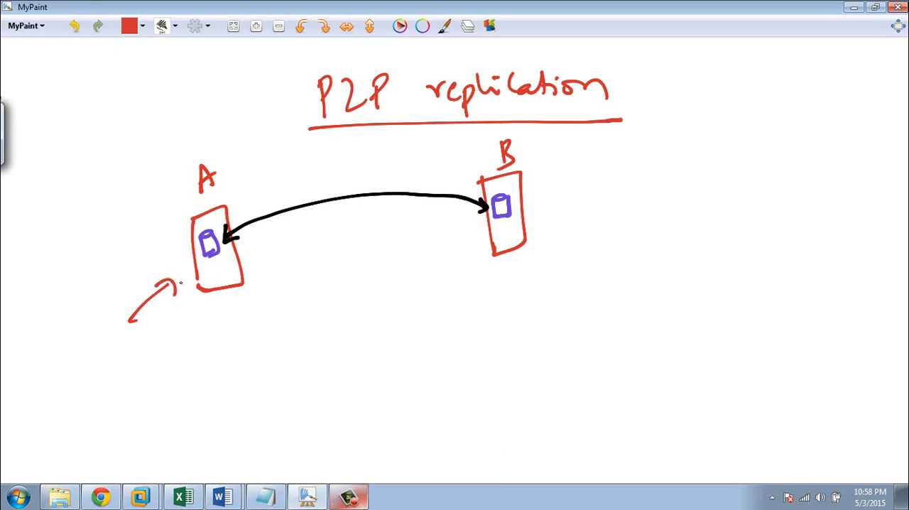
mouse_move(254, 257)
left_mouse_down()
mouse_move(293, 244)
mouse_move(460, 234)
mouse_move(458, 250)
left_mouse_up()
mouse_move(644, 295)
left_mouse_down()
mouse_move(572, 243)
mouse_move(542, 244)
left_mouse_up()
mouse_move(555, 229)
left_mouse_down()
mouse_move(541, 244)
mouse_move(551, 254)
left_mouse_up()
mouse_move(472, 268)
left_mouse_down()
mouse_move(341, 288)
mouse_move(248, 273)
mouse_move(268, 287)
left_mouse_up()
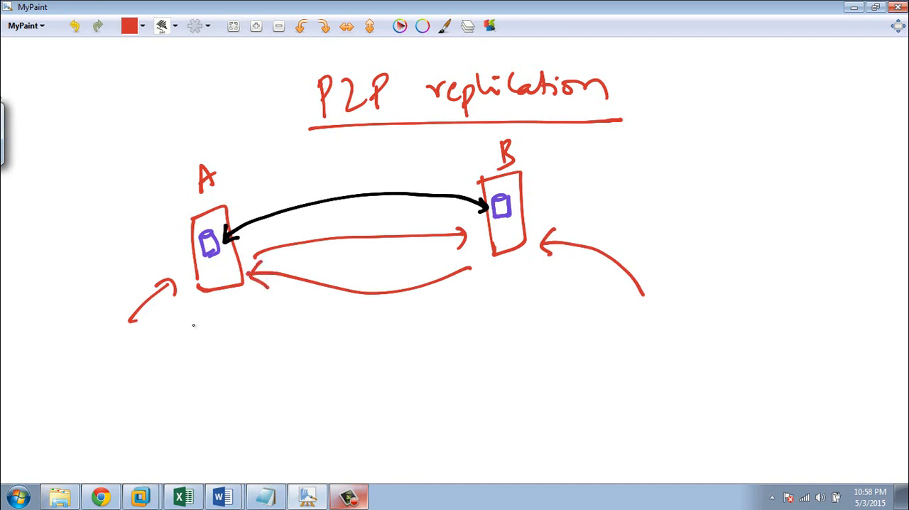
Step: Draw a third tall red box below B and label it C
left_click_drag(501, 348, 518, 407)
mouse_move(501, 347)
left_mouse_down()
mouse_move(546, 337)
mouse_move(559, 405)
mouse_move(511, 419)
mouse_move(524, 416)
left_mouse_up()
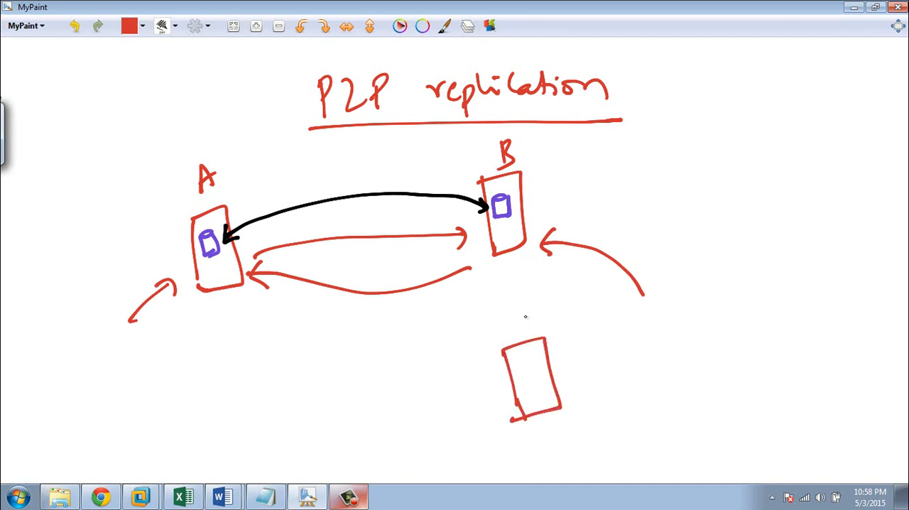
left_click_drag(531, 317, 534, 330)
Step: Enclose boxes A, B and C in a large black outline and handwrite "node" to its right
key("x")
mouse_move(93, 194)
left_mouse_down()
mouse_move(160, 161)
mouse_move(592, 147)
mouse_move(646, 201)
mouse_move(656, 377)
mouse_move(576, 424)
mouse_move(419, 434)
mouse_move(252, 422)
mouse_move(132, 363)
mouse_move(75, 240)
mouse_move(115, 162)
left_mouse_up()
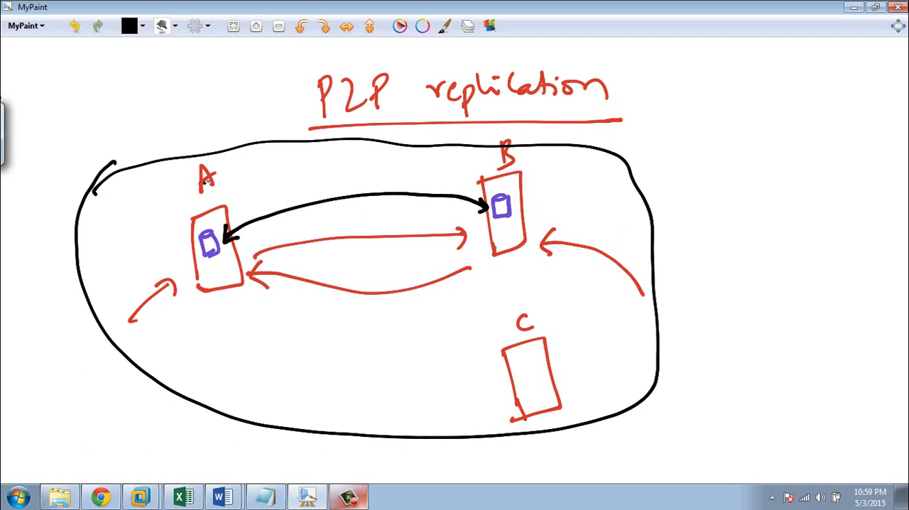
mouse_move(703, 273)
left_mouse_down()
mouse_move(768, 279)
mouse_move(790, 258)
mouse_move(808, 287)
left_mouse_up()
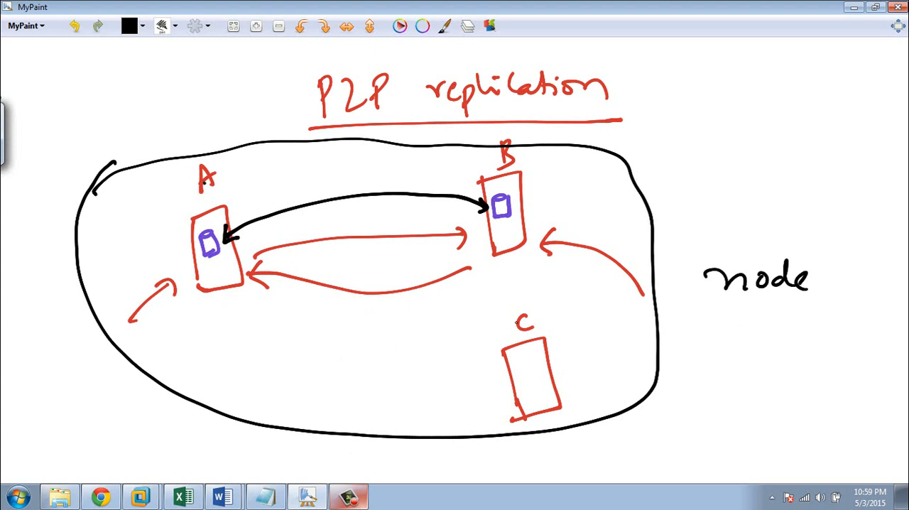
Step: Draw a small purple database cylinder inside box C
key("x")
key("x")
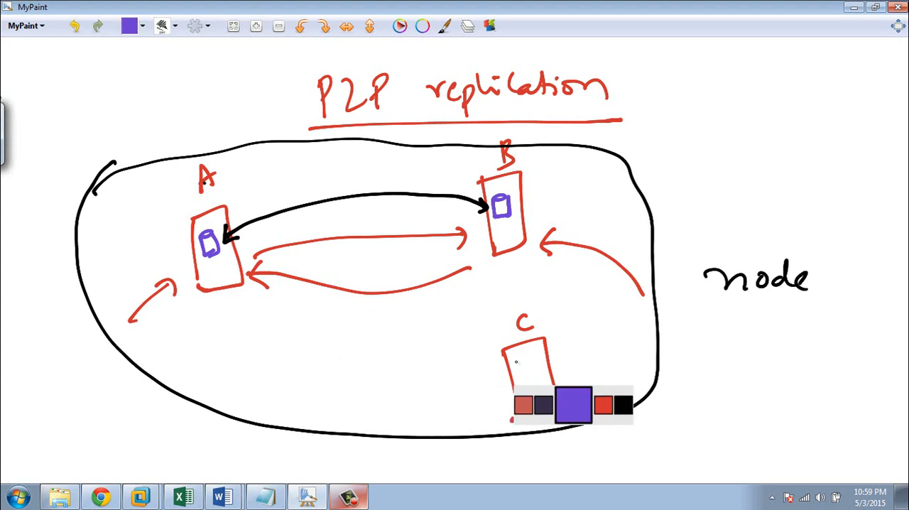
left_click(522, 366)
left_click_drag(527, 365, 531, 388)
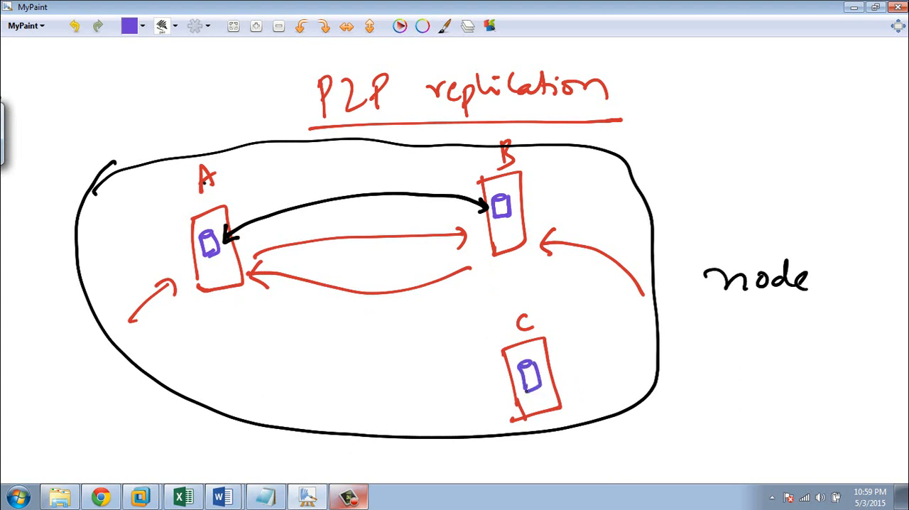
Step: Draw wavy red arrows from node A to node B and from node A to node C
key("x")
key("x")
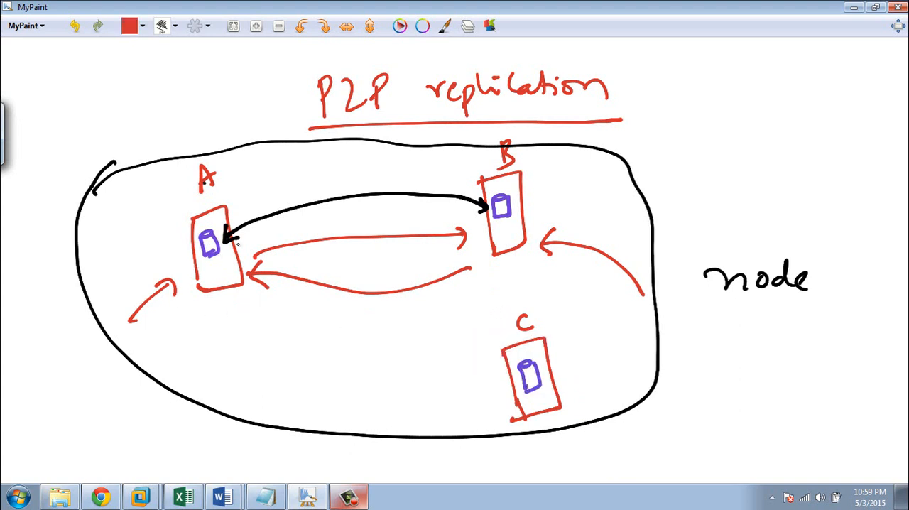
mouse_move(236, 203)
left_mouse_down()
mouse_move(284, 179)
mouse_move(433, 162)
mouse_move(474, 168)
mouse_move(465, 179)
left_mouse_up()
mouse_move(251, 207)
left_mouse_down()
mouse_move(420, 262)
mouse_move(506, 361)
left_mouse_up()
left_click_drag(506, 346, 495, 382)
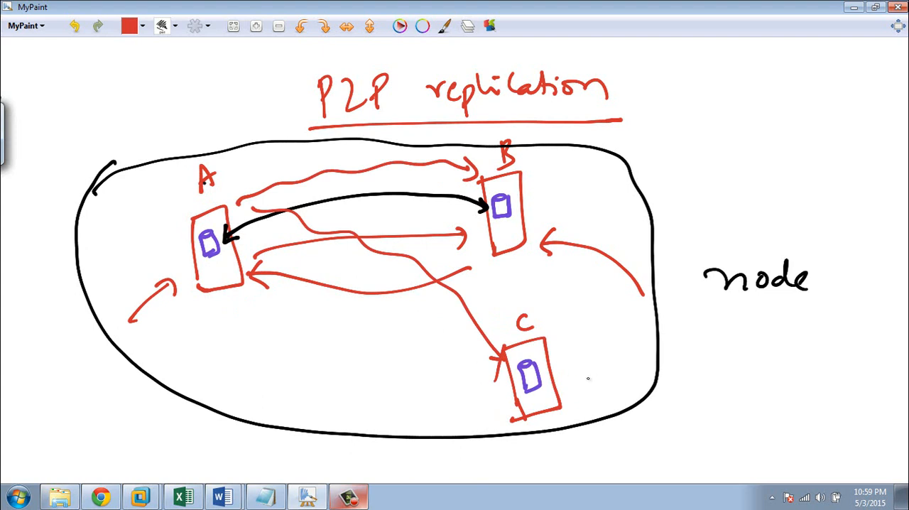
Step: Draw a red arrow entering node C, and red arrows from C to A and from C to B
mouse_move(594, 396)
left_mouse_down()
mouse_move(561, 382)
mouse_move(581, 377)
left_mouse_up()
mouse_move(502, 393)
left_mouse_down()
mouse_move(383, 395)
mouse_move(222, 306)
mouse_move(216, 292)
left_mouse_up()
mouse_move(213, 299)
left_mouse_down()
mouse_move(209, 322)
mouse_move(241, 308)
left_mouse_up()
mouse_move(565, 362)
left_mouse_down()
mouse_move(588, 335)
mouse_move(520, 264)
mouse_move(532, 271)
left_mouse_up()
Step: Draw a red arrow entering node B from the upper right, and red arrows from B to A and from B to C
mouse_move(603, 157)
left_mouse_down()
mouse_move(542, 188)
mouse_move(567, 201)
left_mouse_up()
mouse_move(480, 211)
left_mouse_down()
mouse_move(288, 306)
mouse_move(257, 291)
mouse_move(280, 304)
left_mouse_up()
mouse_move(487, 223)
left_mouse_down()
mouse_move(469, 382)
mouse_move(490, 384)
mouse_move(483, 402)
left_mouse_up()
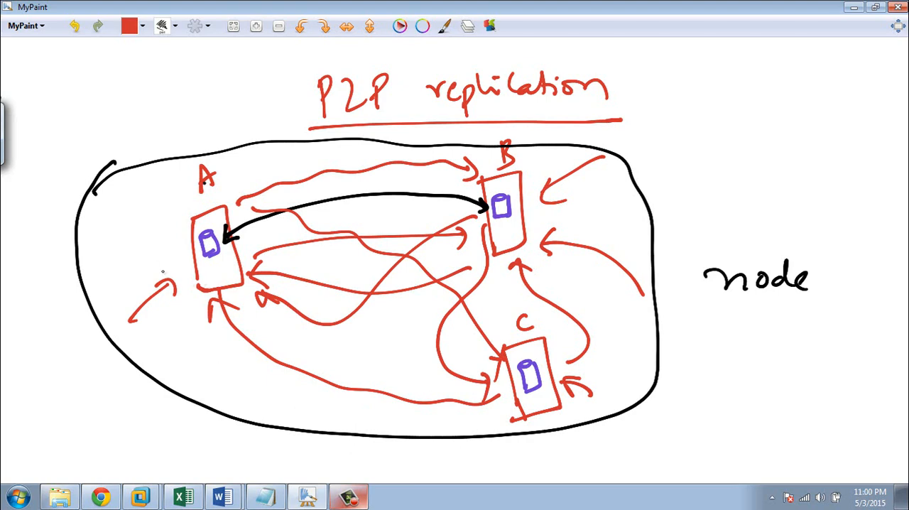
Step: Write a circled "ID=1" in red beside each of nodes A, B and C
mouse_move(140, 224)
left_mouse_down()
mouse_move(147, 236)
mouse_move(163, 218)
mouse_move(185, 218)
left_mouse_up()
mouse_move(170, 194)
left_mouse_down()
mouse_move(141, 200)
mouse_move(189, 201)
left_mouse_up()
left_click_drag(173, 211, 183, 213)
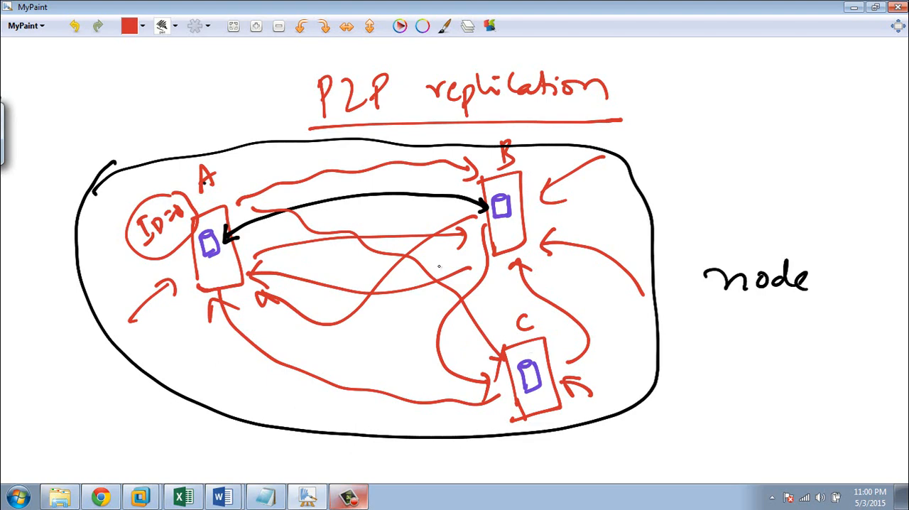
mouse_move(530, 162)
left_mouse_down()
mouse_move(531, 170)
mouse_move(537, 159)
mouse_move(554, 168)
mouse_move(573, 155)
mouse_move(578, 181)
mouse_move(581, 149)
left_mouse_up()
mouse_move(593, 362)
left_mouse_down()
mouse_move(601, 378)
mouse_move(643, 365)
mouse_move(595, 395)
mouse_move(665, 362)
mouse_move(615, 355)
left_mouse_up()
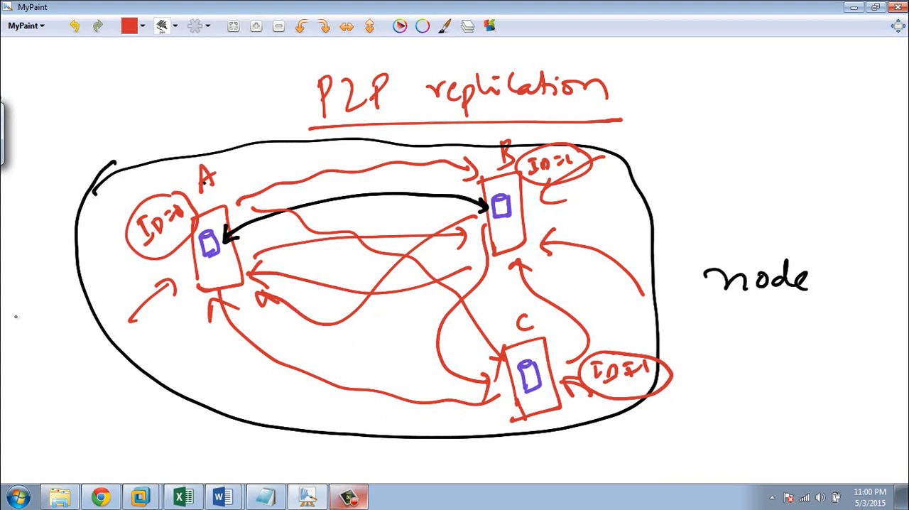
Step: Handwrite a sample name outside the outline near each node, numbered 1 for A, 2 for B and 3 for C
mouse_move(16, 317)
left_mouse_down()
mouse_move(27, 323)
mouse_move(67, 303)
mouse_move(91, 307)
left_mouse_up()
mouse_move(674, 150)
left_mouse_down()
mouse_move(676, 162)
mouse_move(768, 165)
left_mouse_up()
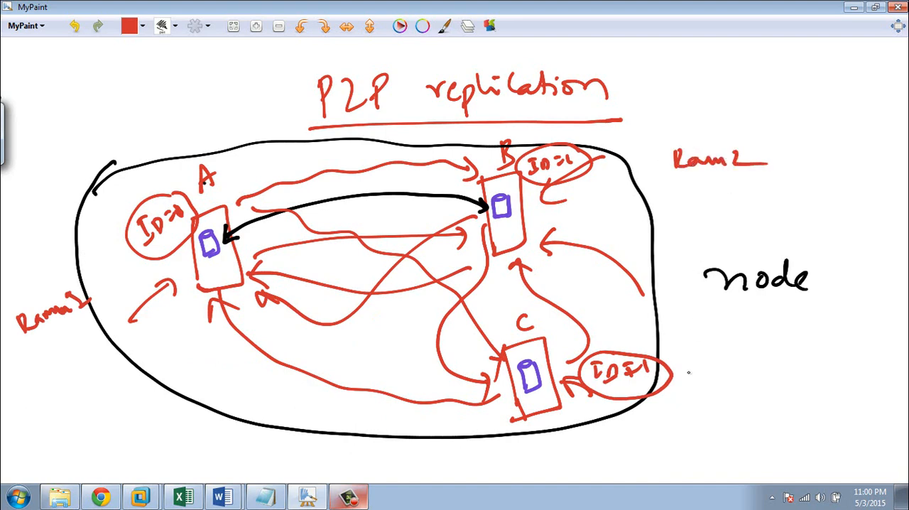
left_click_drag(688, 372, 767, 399)
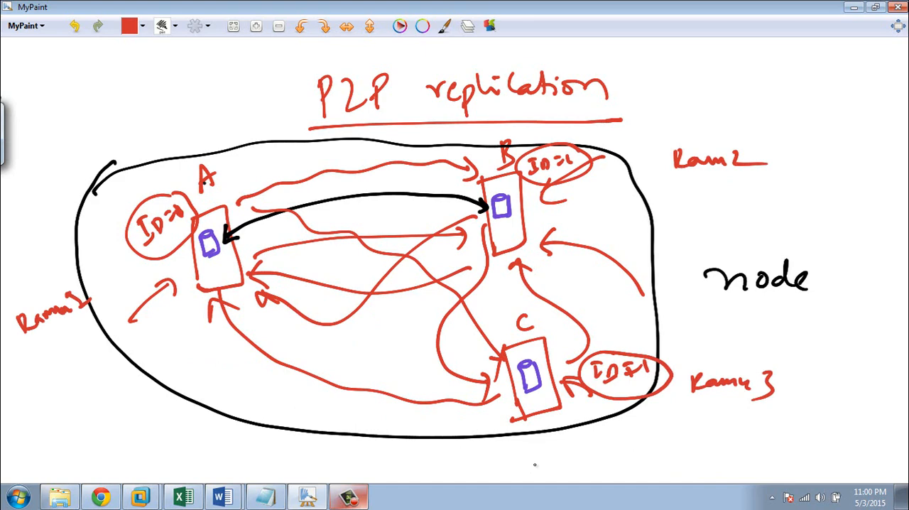
Step: Draw short red arrows pointing at the circled IDs of nodes A, B and C
left_click_drag(70, 232, 112, 222)
left_click_drag(99, 214, 112, 240)
left_click_drag(656, 103, 596, 141)
left_click_drag(595, 141, 611, 135)
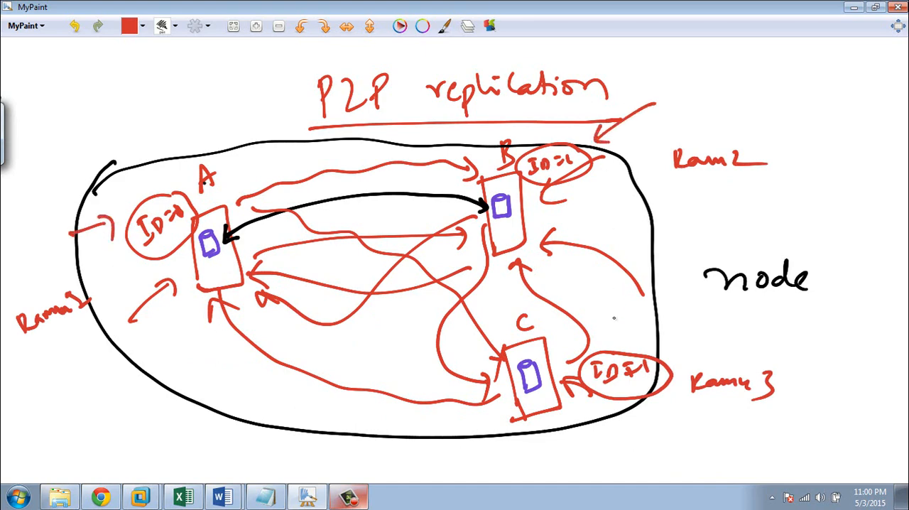
left_click_drag(680, 316, 642, 354)
left_click_drag(643, 335, 642, 354)
left_click_drag(641, 354, 664, 348)
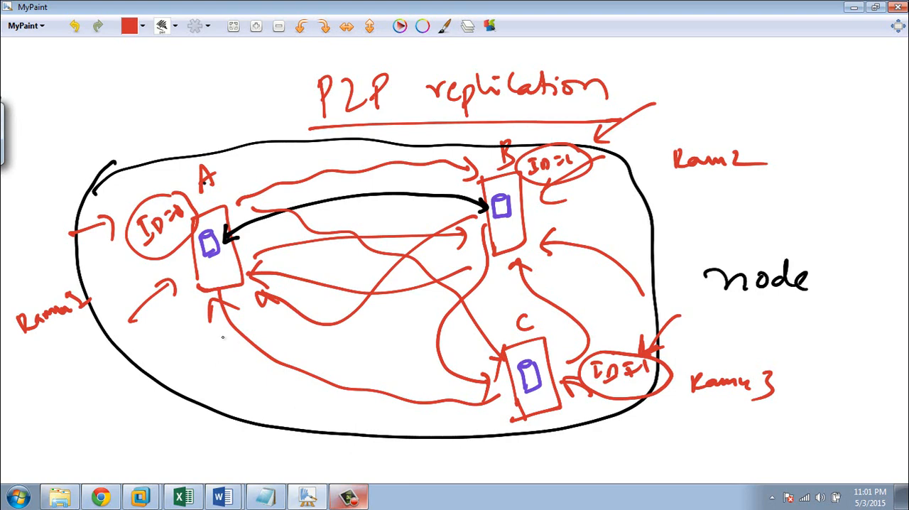
Step: Handwrite "Originator Id" in red below node A, striking out the first attempt at the word
mouse_move(174, 362)
left_mouse_down()
mouse_move(202, 340)
mouse_move(213, 348)
mouse_move(213, 338)
mouse_move(207, 345)
left_mouse_up()
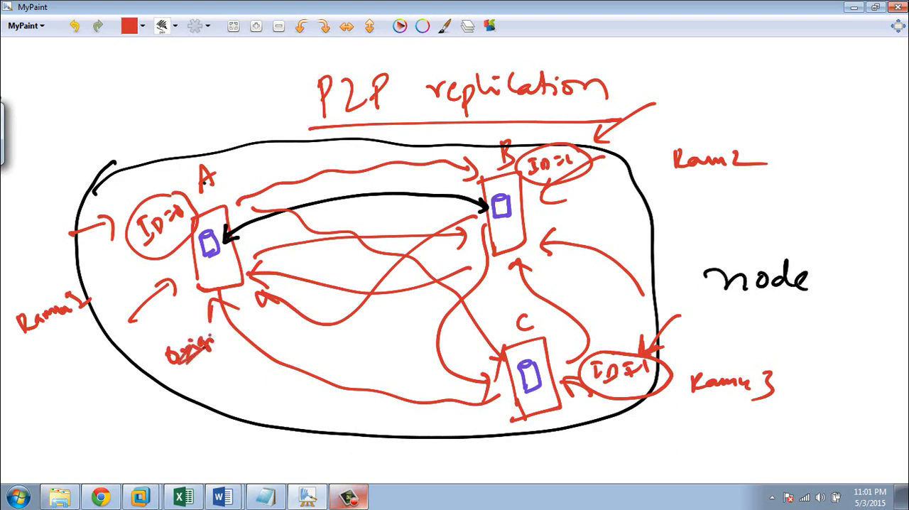
mouse_move(77, 423)
left_mouse_down()
mouse_move(99, 412)
mouse_move(111, 426)
mouse_move(122, 403)
mouse_move(168, 376)
mouse_move(166, 360)
left_mouse_up()
left_click_drag(144, 425, 157, 446)
left_click_drag(146, 448, 169, 421)
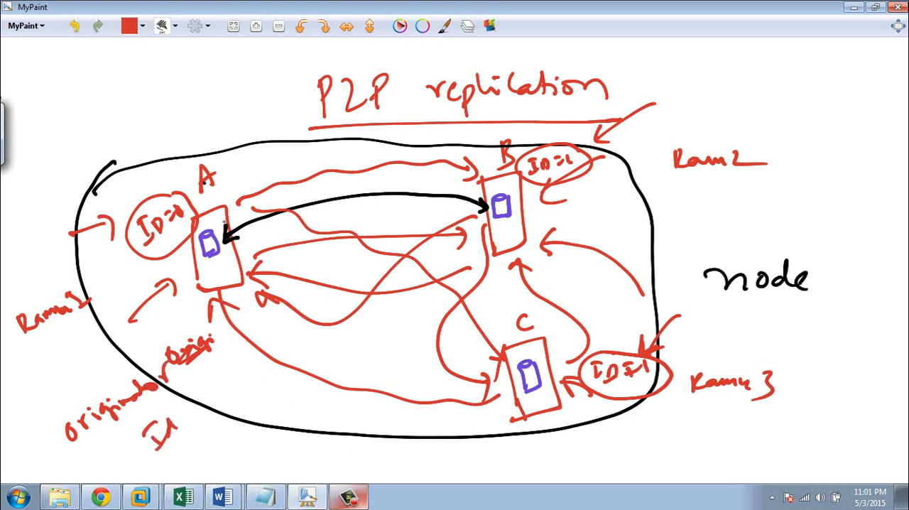
Step: Write circled originator IDs beside the nodes: 100 for A, 99 for B and 98 for C
mouse_move(233, 158)
left_mouse_down()
mouse_move(237, 174)
mouse_move(246, 156)
mouse_move(261, 155)
left_mouse_up()
mouse_move(253, 142)
left_mouse_down()
mouse_move(225, 178)
mouse_move(280, 150)
left_mouse_up()
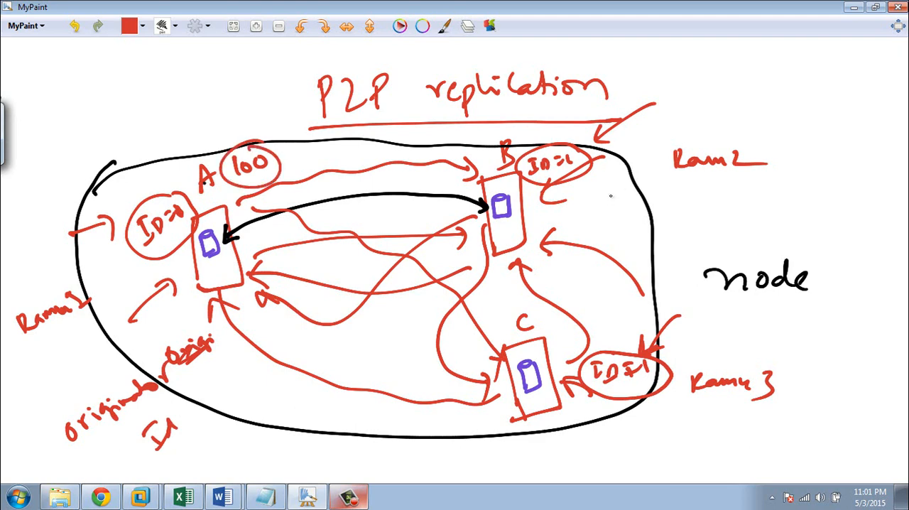
mouse_move(610, 196)
left_mouse_down()
mouse_move(628, 213)
mouse_move(625, 186)
mouse_move(643, 206)
mouse_move(633, 217)
left_mouse_up()
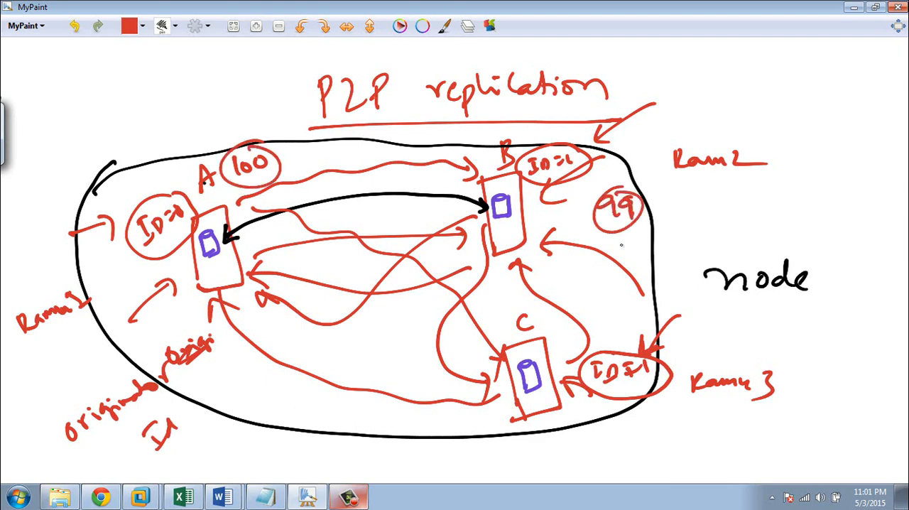
mouse_move(580, 439)
left_mouse_down()
mouse_move(584, 460)
mouse_move(604, 444)
mouse_move(601, 429)
mouse_move(570, 430)
left_mouse_up()
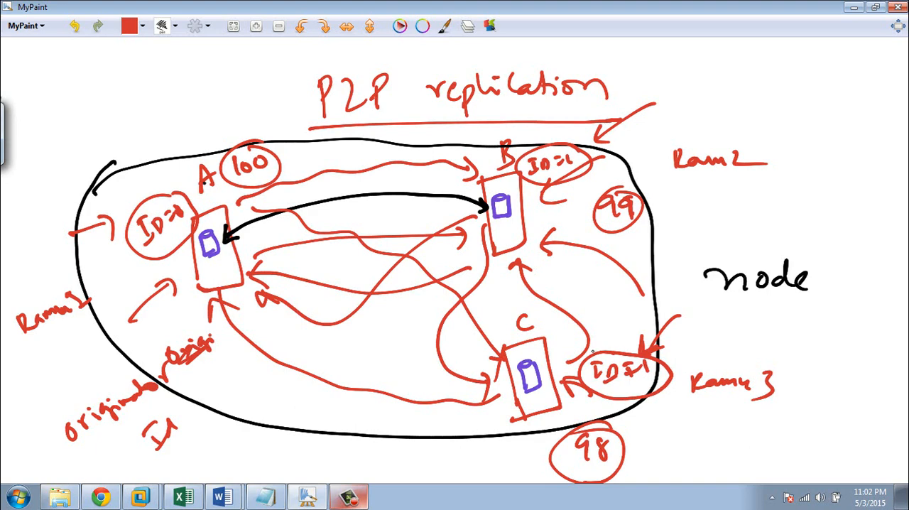
Step: Switch to SQL Server Management Studio in the virtual machine, check p2p_pub's peer originator id and publisher description, and dismiss its properties
key("alt+Tab")
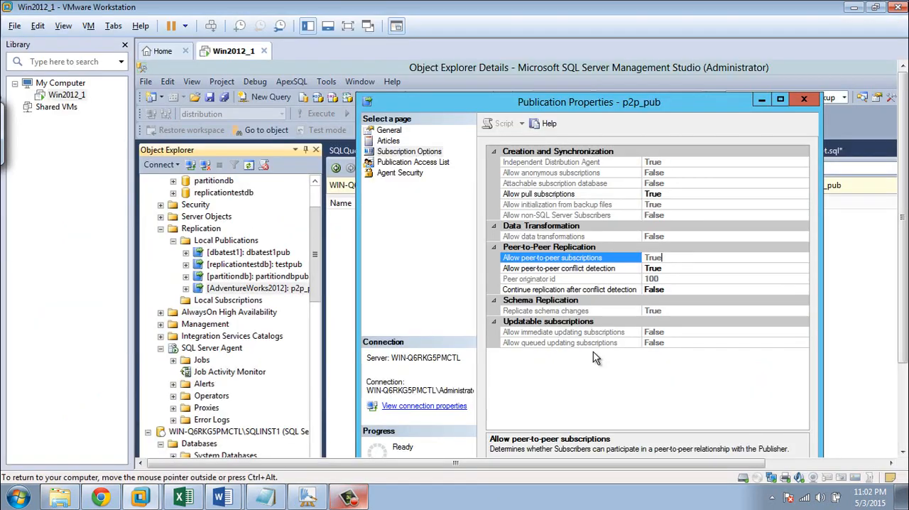
left_click(347, 27)
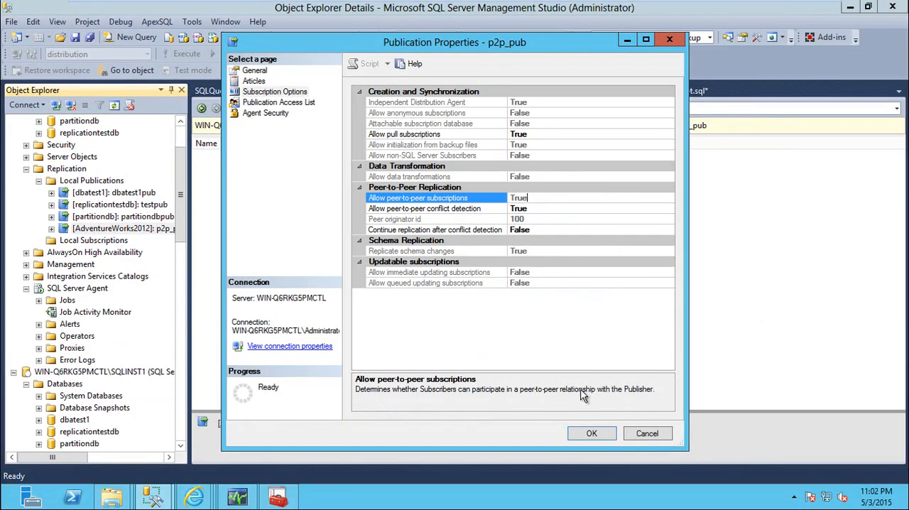
left_click(548, 221)
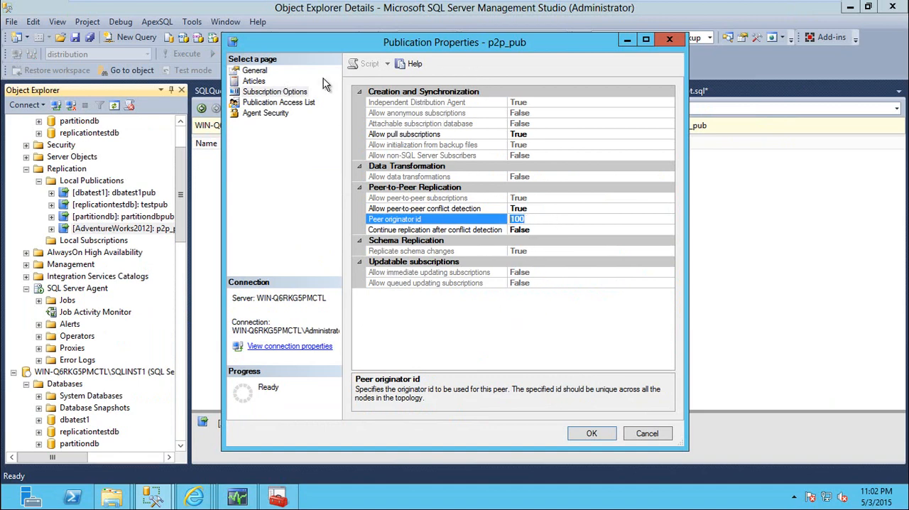
left_click(254, 71)
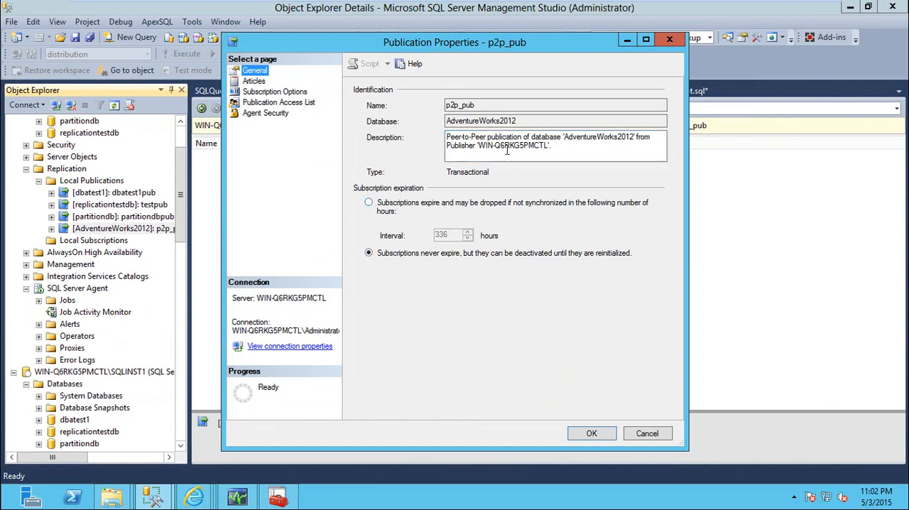
left_click_drag(478, 145, 549, 147)
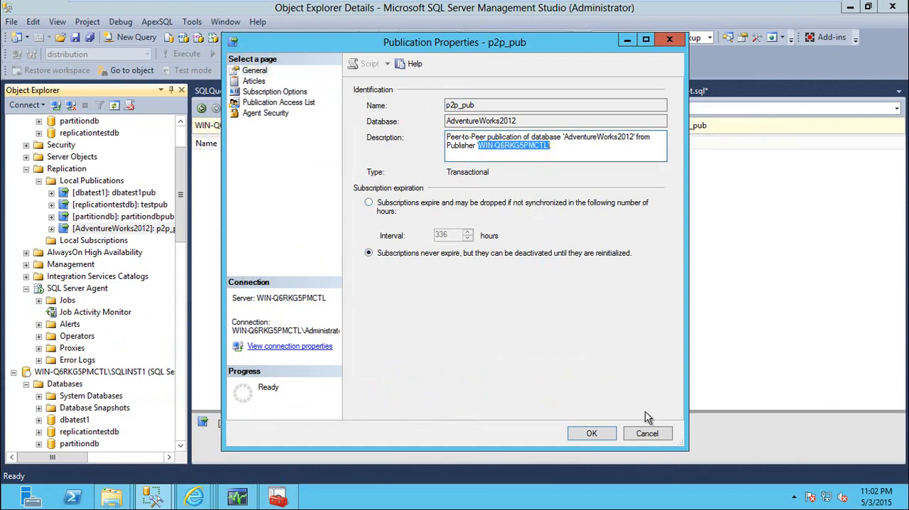
left_click(647, 435)
Step: Start the Configure Peer-To-Peer Topology Wizard for p2p_pub, proceed to Configure Topology, and move the publisher node toward the design surface's upper left
right_click(152, 230)
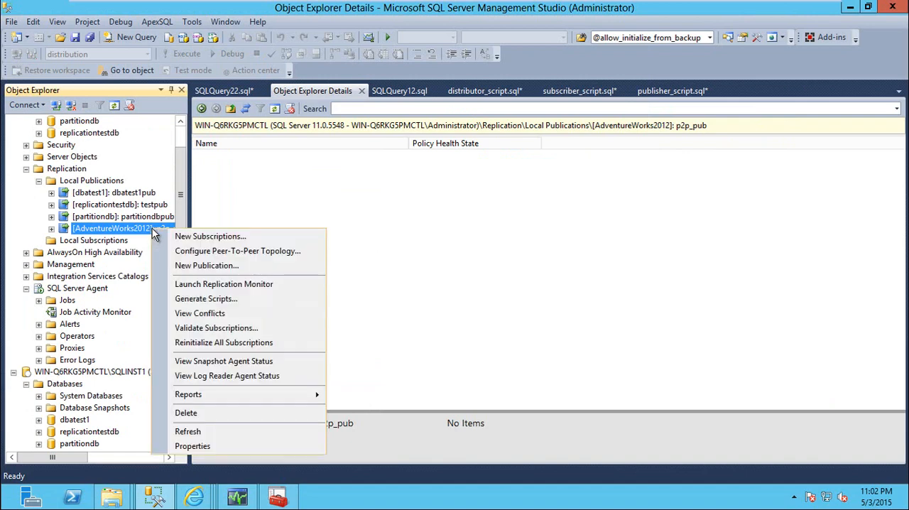
left_click(234, 250)
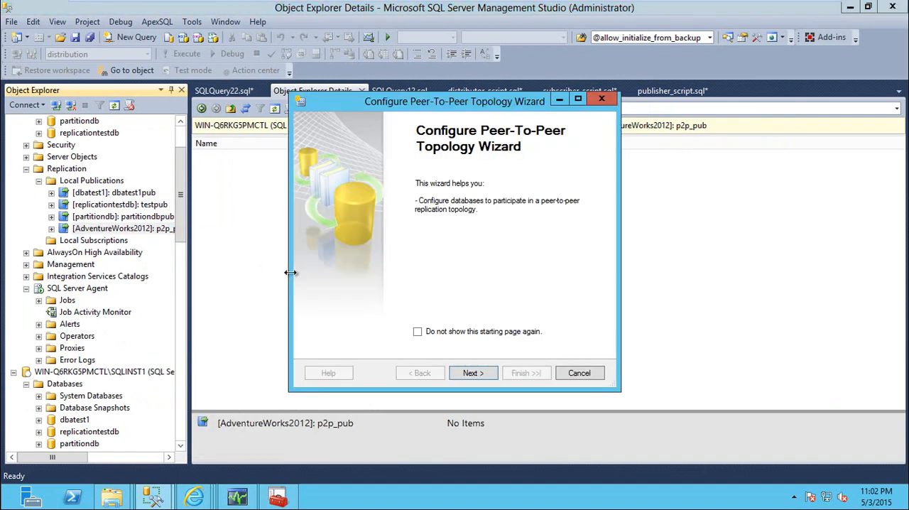
left_click(477, 373)
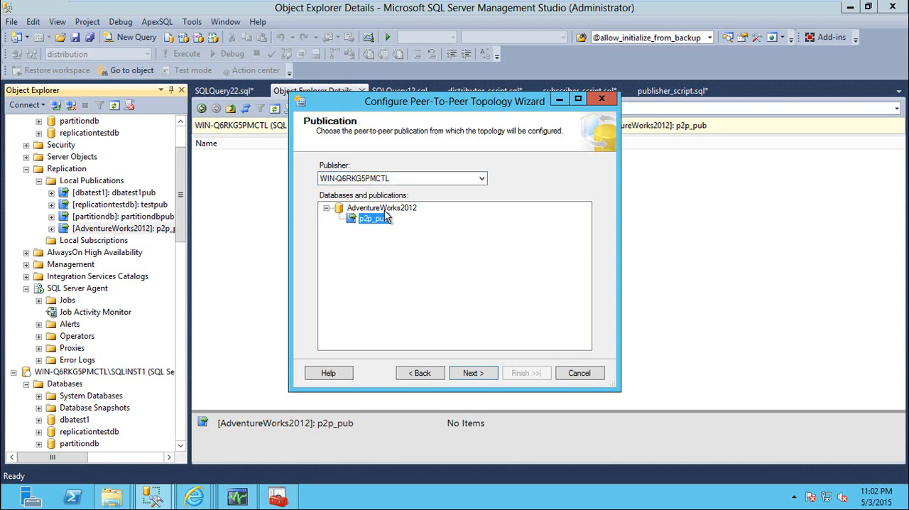
left_click(475, 375)
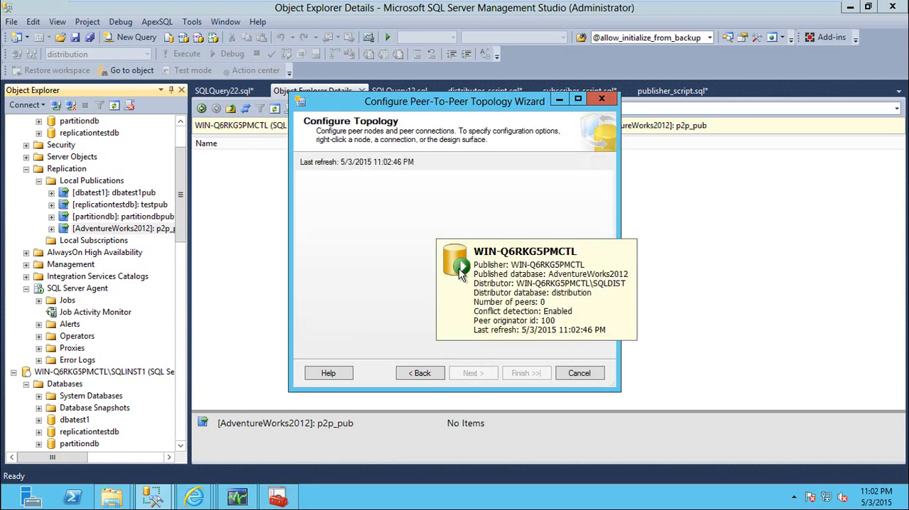
left_click_drag(446, 262, 333, 227)
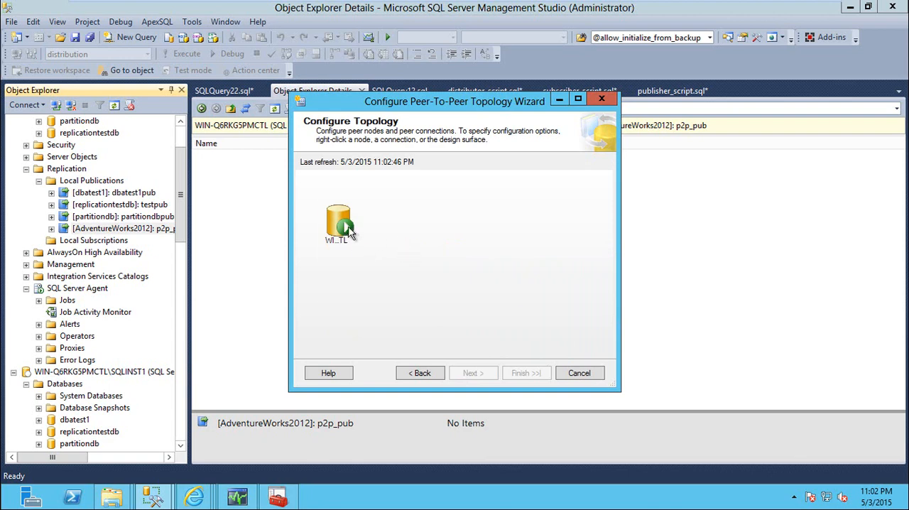
mouse_move(344, 227)
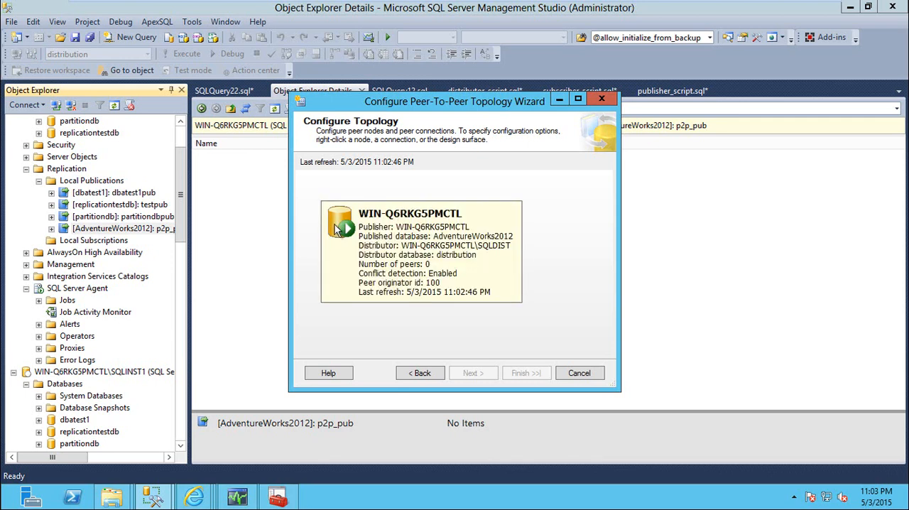
Step: Try to add WIN-Q6RKG5PMCTL\SQLINST1 as a new peer node, and abandon the topology wizard
right_click(458, 214)
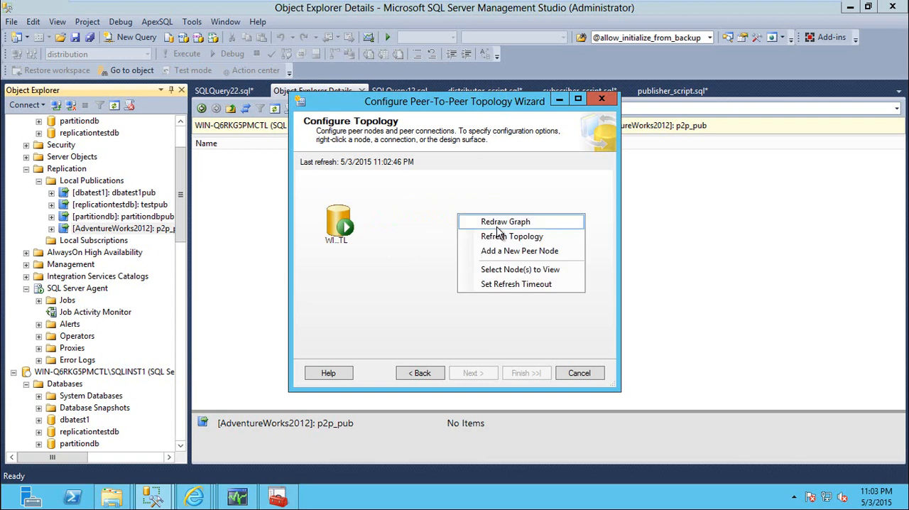
left_click(532, 252)
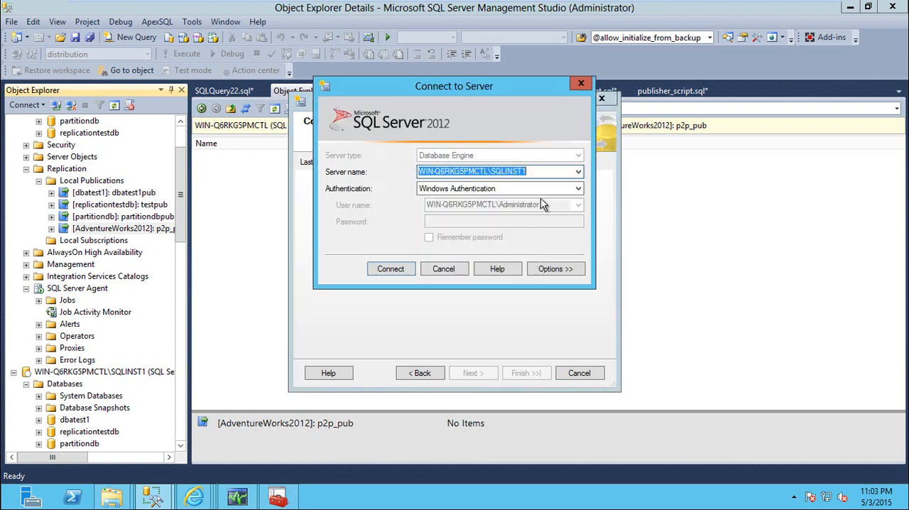
left_click(391, 270)
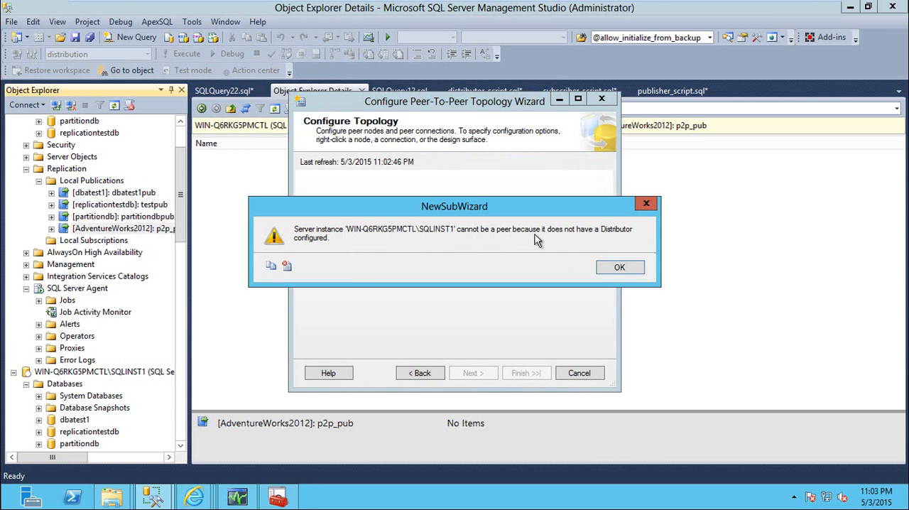
left_click(621, 269)
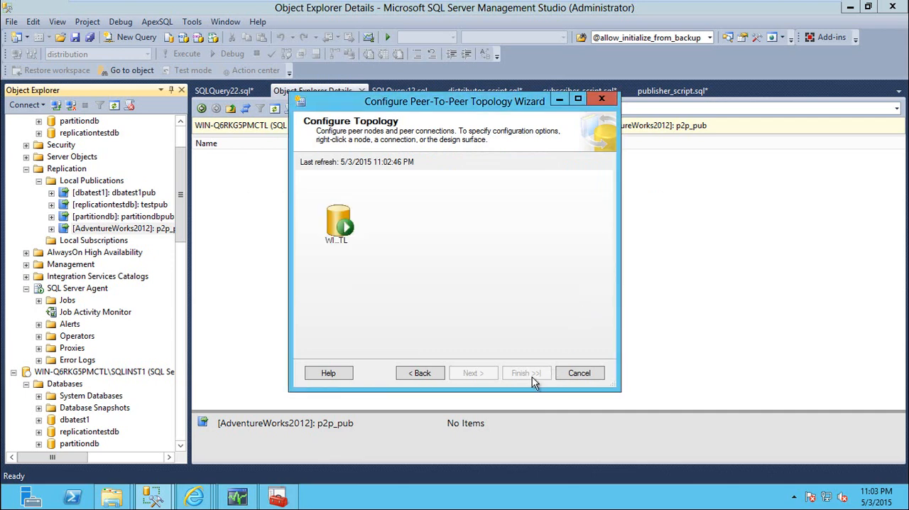
left_click(577, 373)
Step: Try to configure distribution for the SQLINST1 instance with WIN-Q6RKG5PMCTL\SQLDIST as its Distributor, and dismiss the wizard
left_click_drag(184, 231, 177, 284)
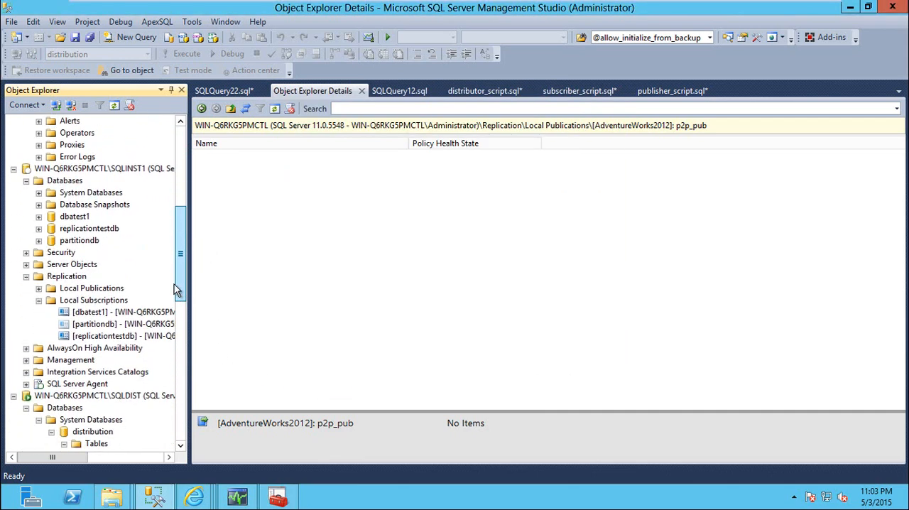
right_click(66, 278)
left_click(133, 282)
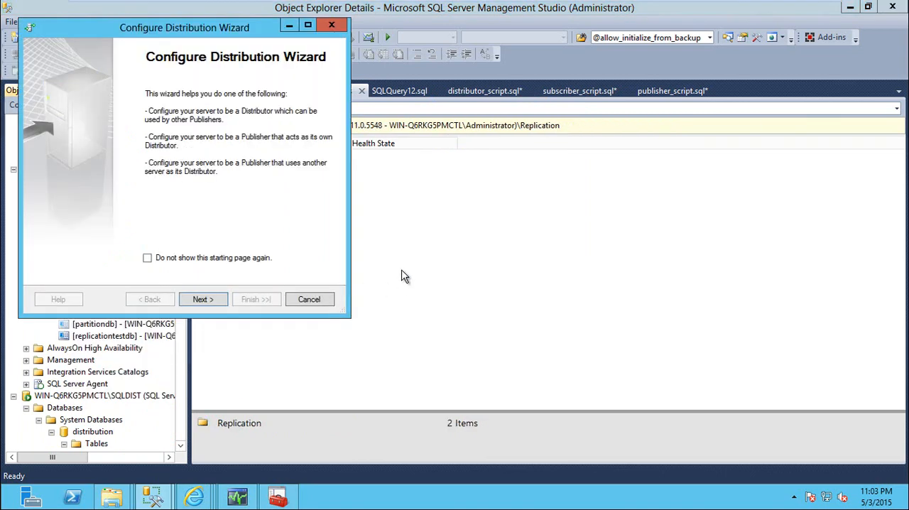
left_click(202, 299)
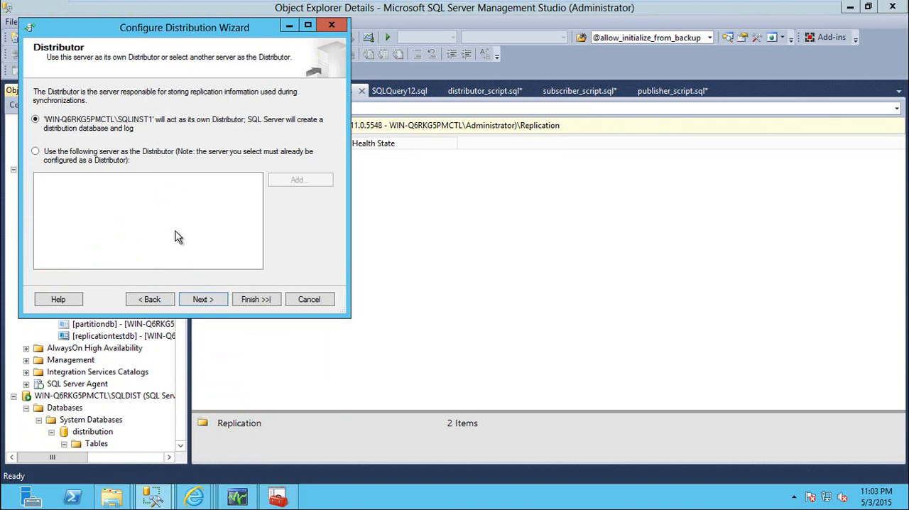
left_click(111, 155)
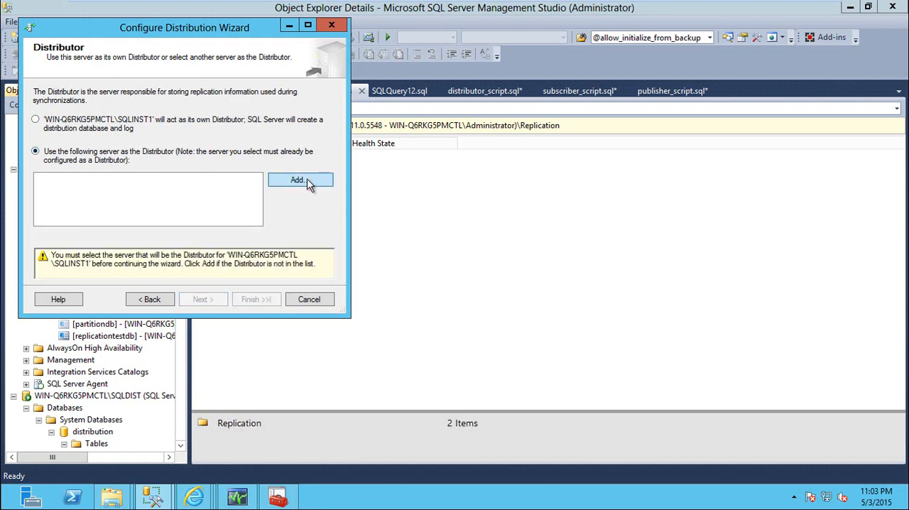
left_click(301, 180)
left_click(309, 172)
left_click(248, 193)
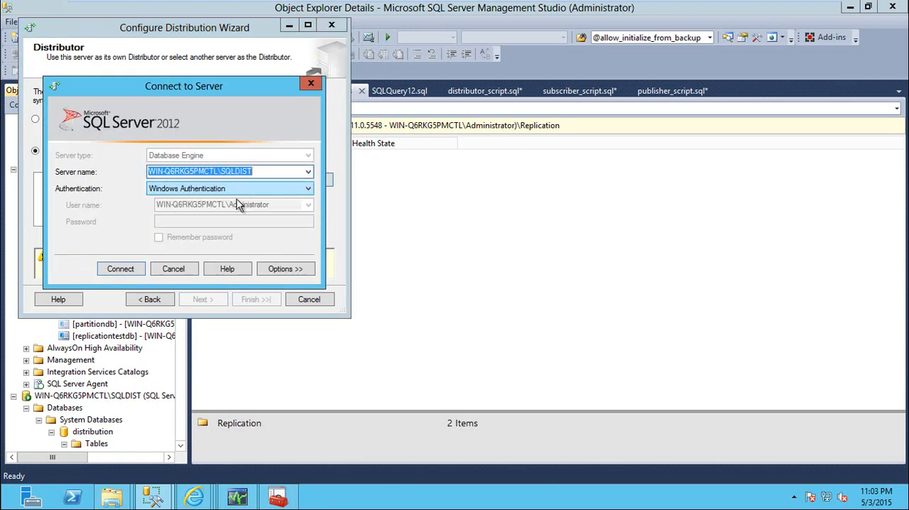
left_click(118, 268)
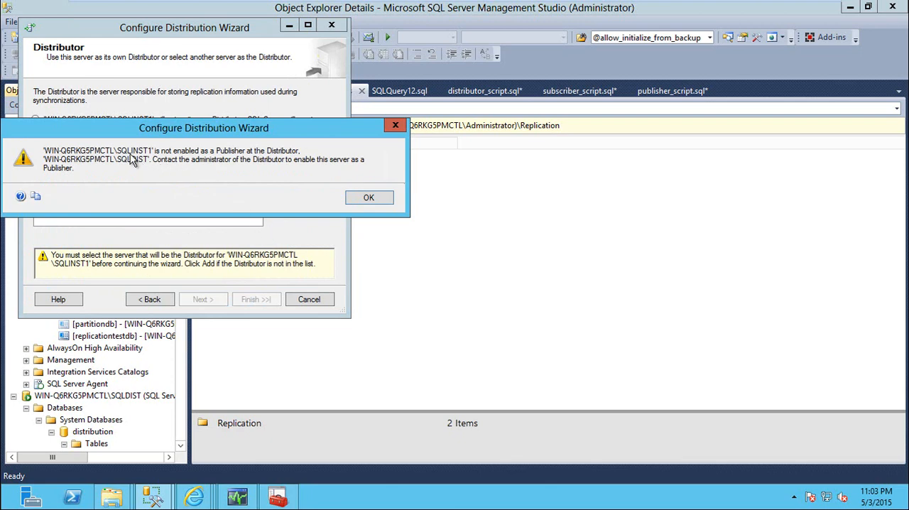
left_click(366, 198)
left_click(309, 301)
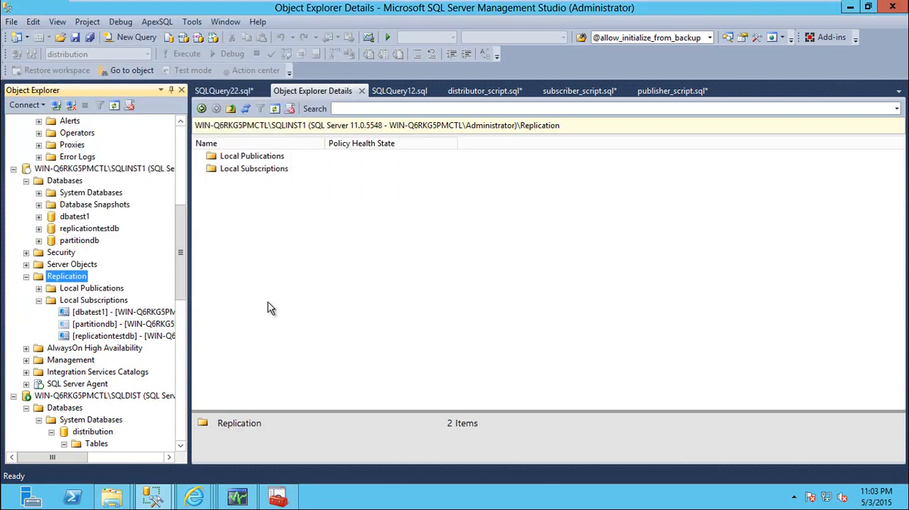
Step: Open the Publishers page of the Distributor Properties for the SQLDIST instance
left_click_drag(183, 256, 169, 283)
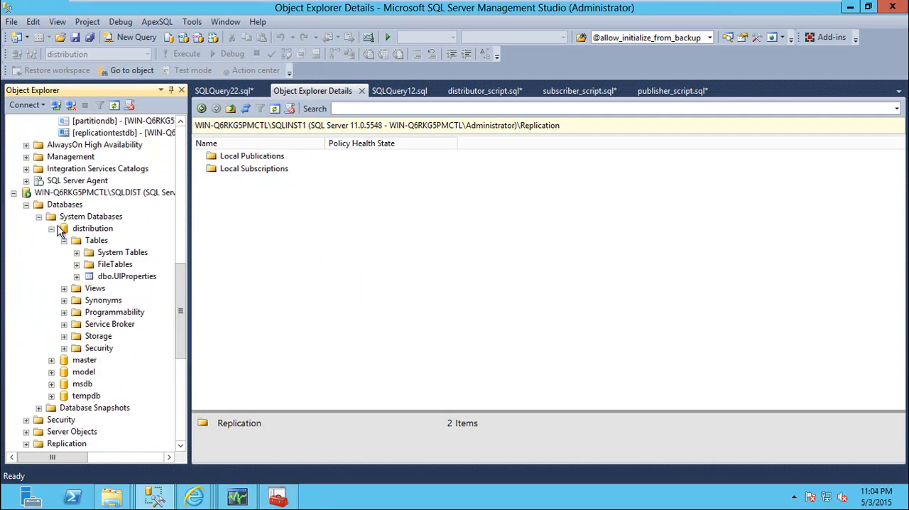
left_click(26, 205)
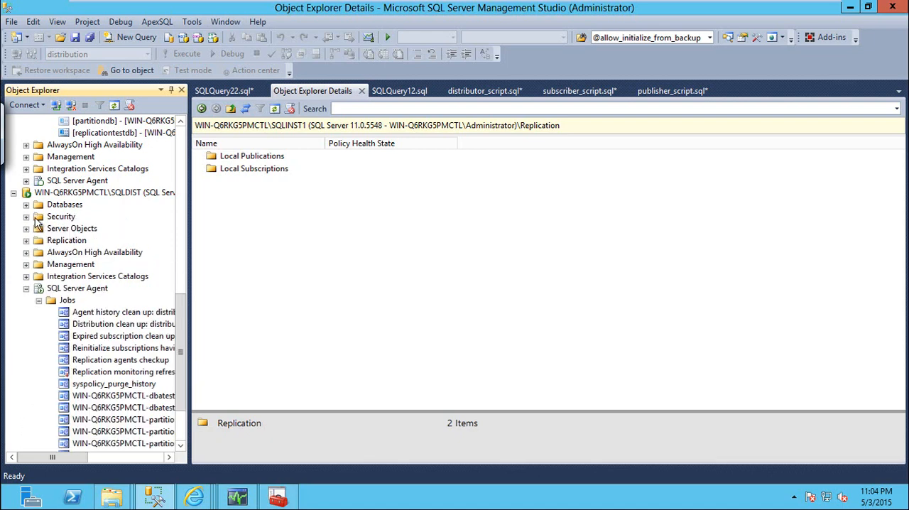
right_click(70, 240)
left_click(149, 250)
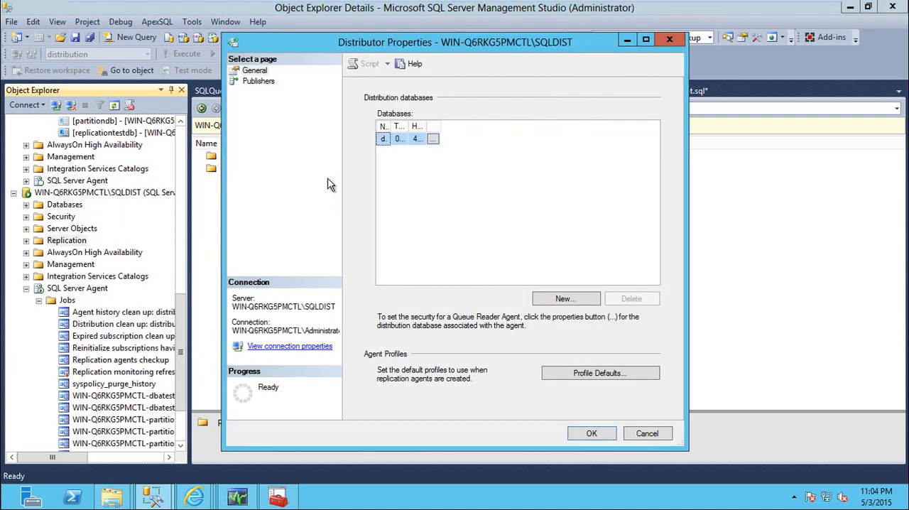
left_click(259, 81)
Step: Add WIN-Q6RKG5PMCTL\SQLINST1 as a SQL Server publisher of this Distributor and save the properties
left_click(639, 267)
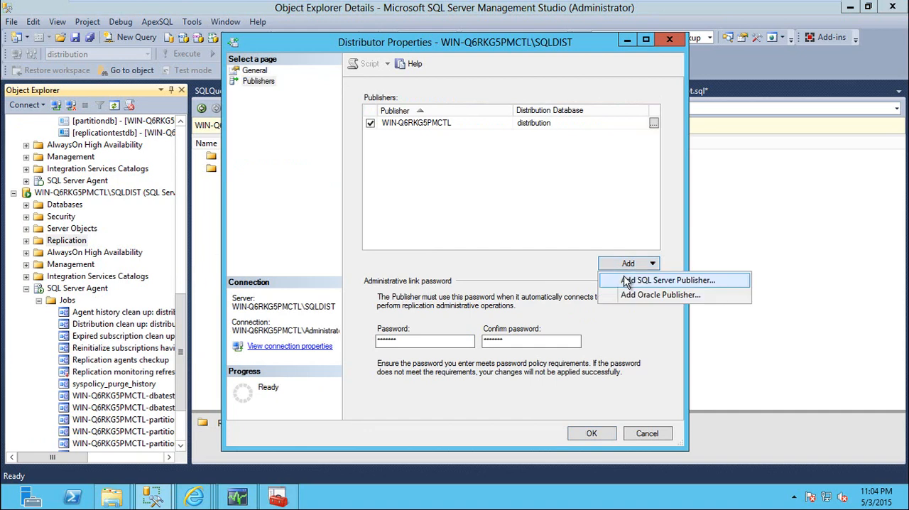
left_click(628, 278)
left_click(579, 171)
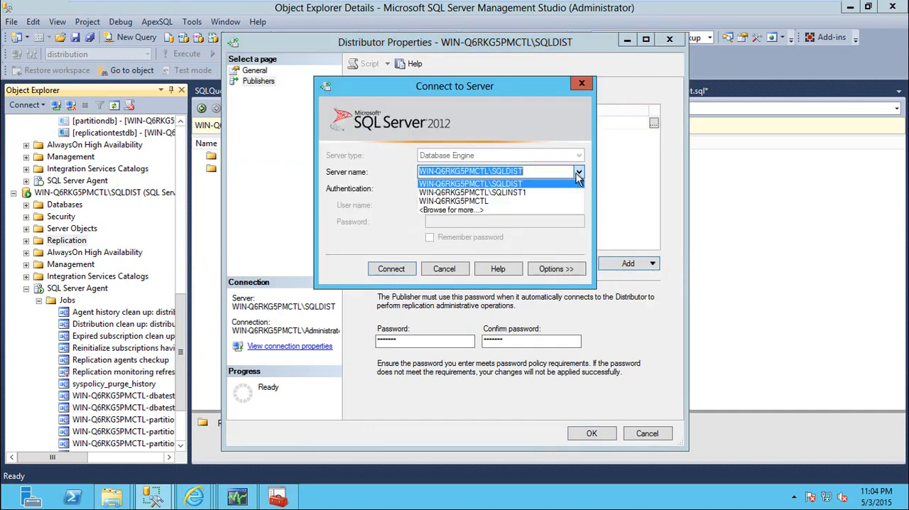
left_click(529, 195)
left_click(400, 270)
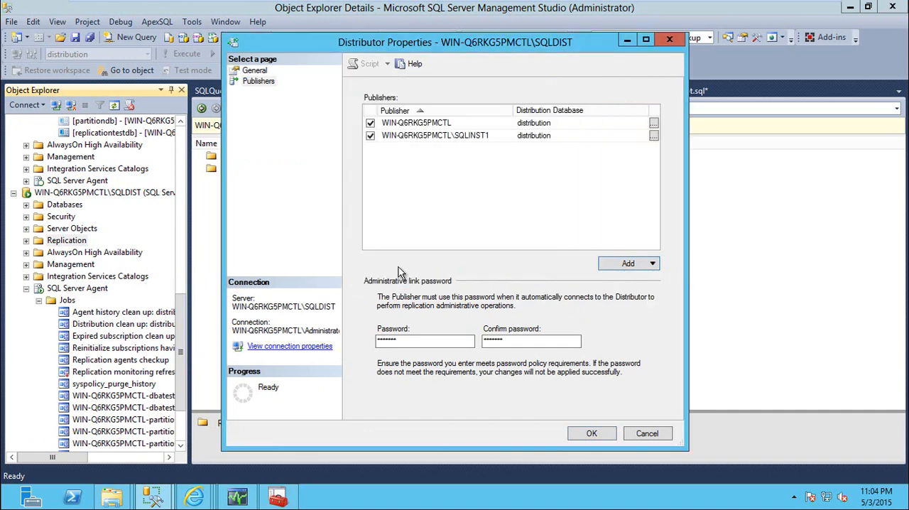
left_click(588, 433)
Step: Start the Configure Distribution Wizard for SQLINST1, select WIN-Q6RKG5PMCTL\SQLDIST as its Distributor, and proceed to the Administrative Password page
right_click(81, 313)
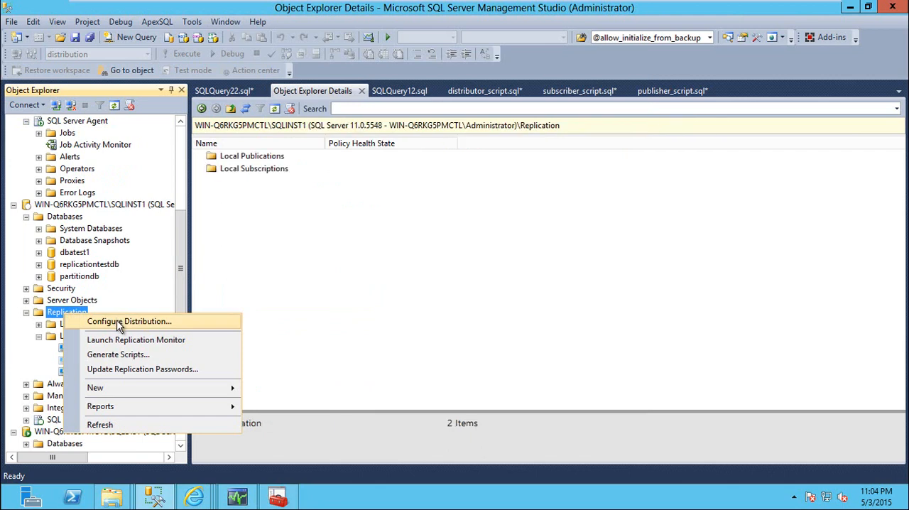
left_click(119, 322)
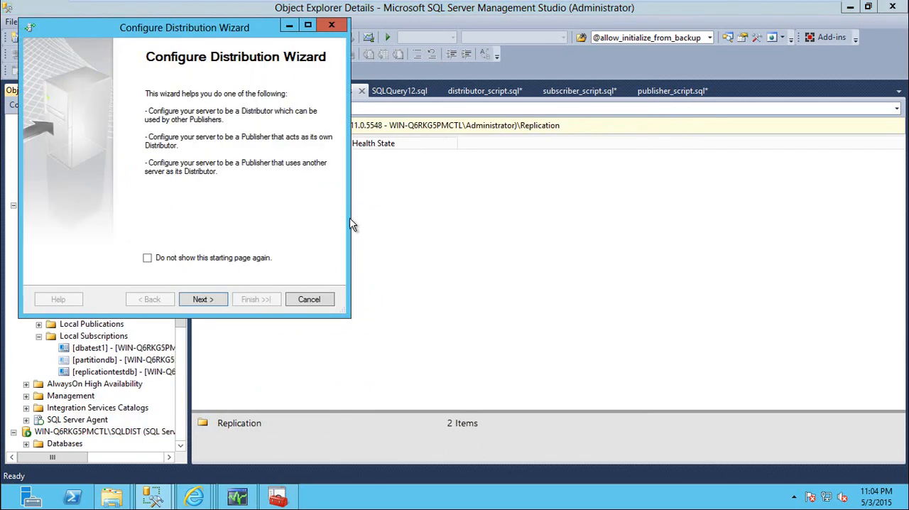
left_click(200, 299)
left_click(108, 151)
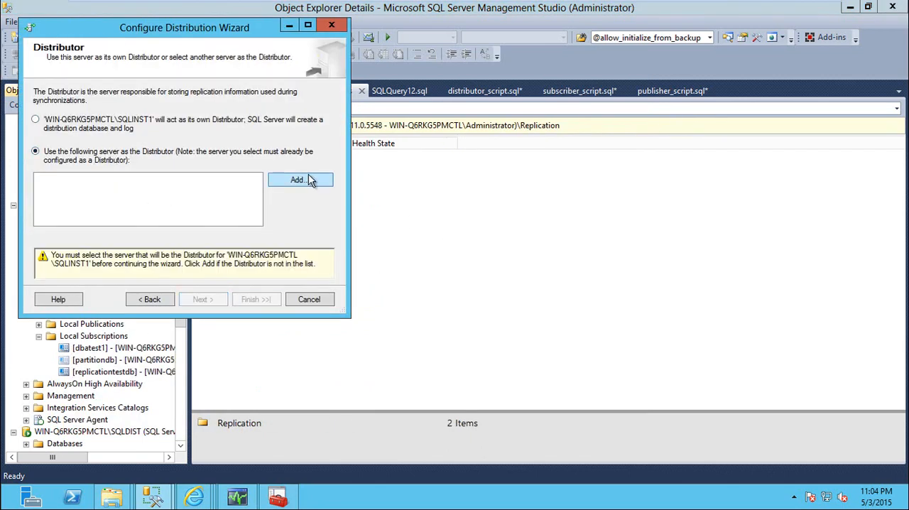
left_click(297, 180)
left_click(308, 171)
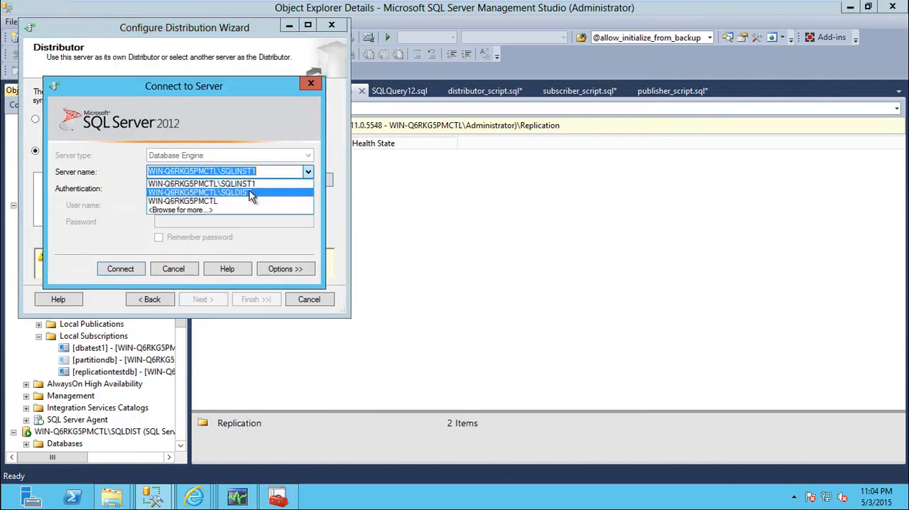
left_click(249, 186)
left_click(128, 272)
left_click(201, 299)
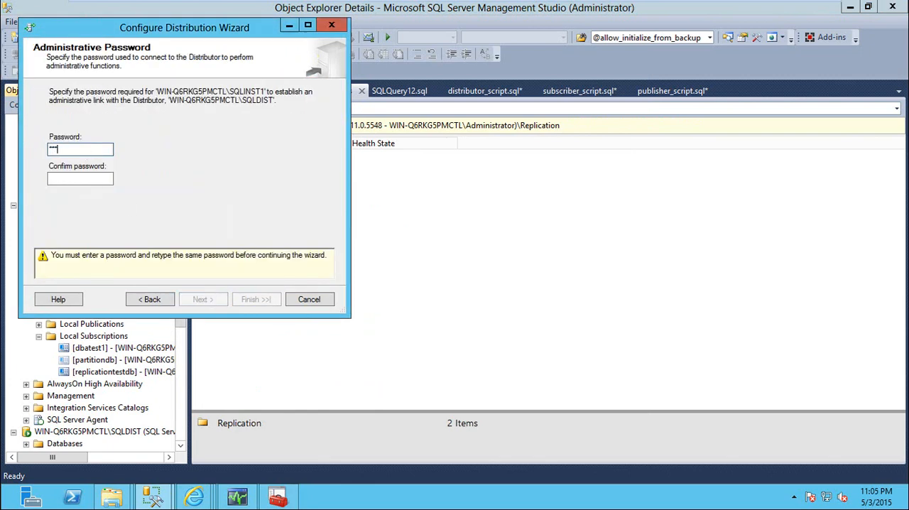
Step: Enter and confirm the administrative link password, and complete the wizard with Configure distribution enabled
key("Tab")
type("***")
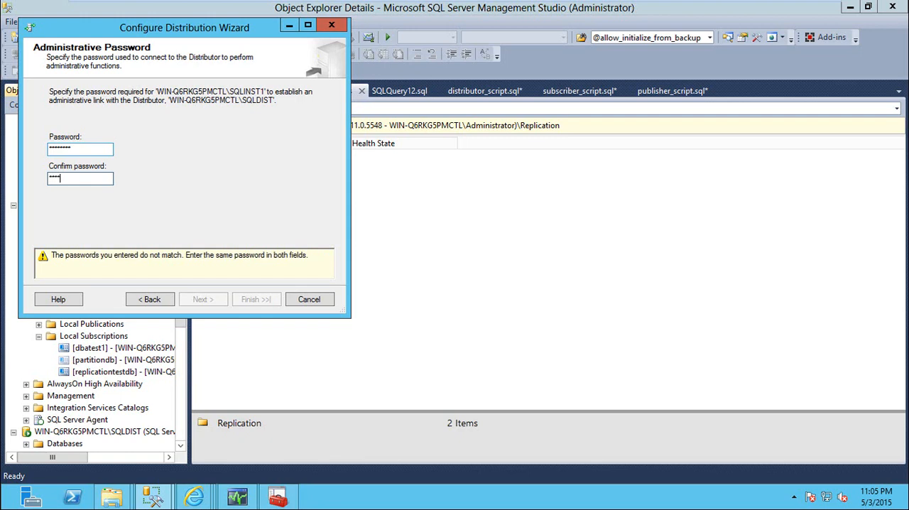
type("*")
left_click(204, 299)
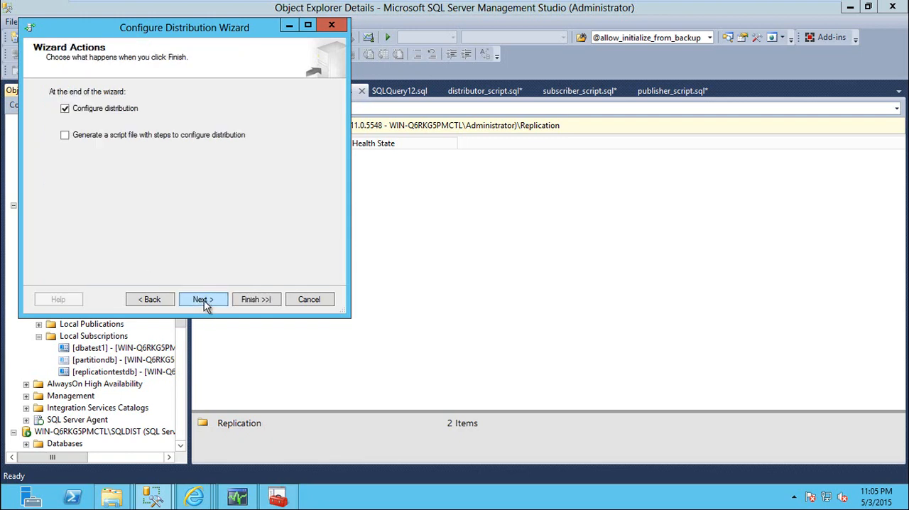
left_click(215, 301)
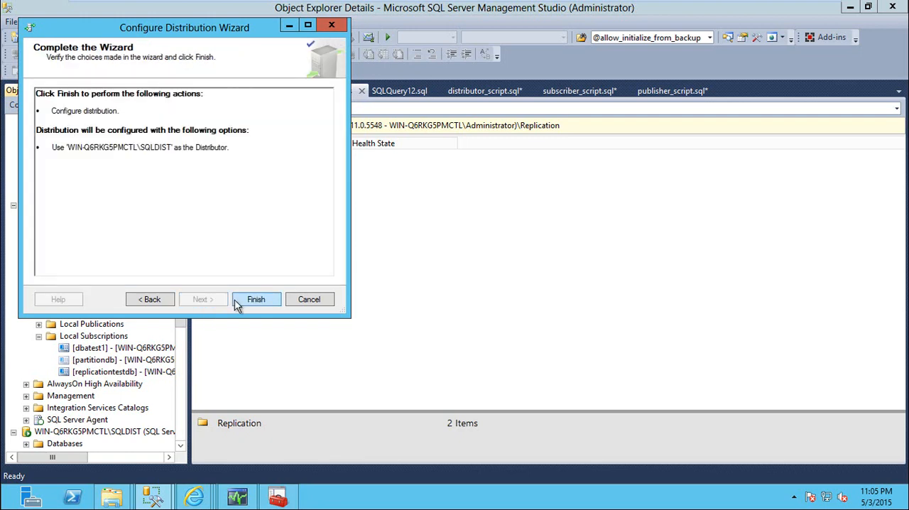
left_click(237, 302)
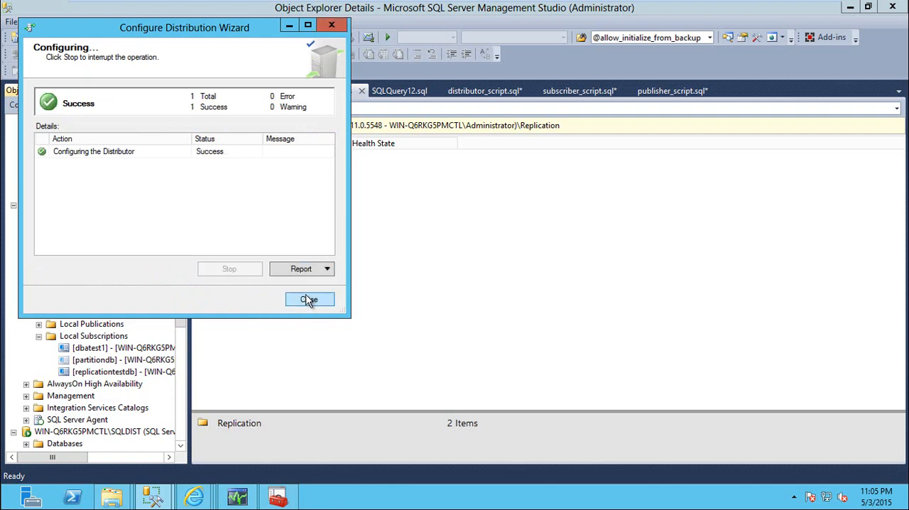
left_click(309, 300)
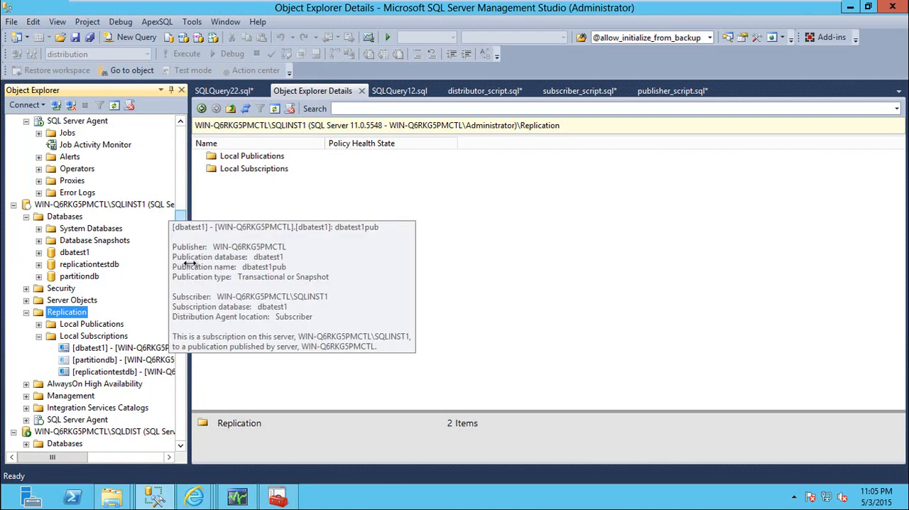
Step: Restart the Configure Peer-To-Peer Topology Wizard for p2p_pub, proceed to Configure Topology, and move the publisher node toward the design surface's upper left
scroll(182, 254, "down", 5)
left_click(84, 244)
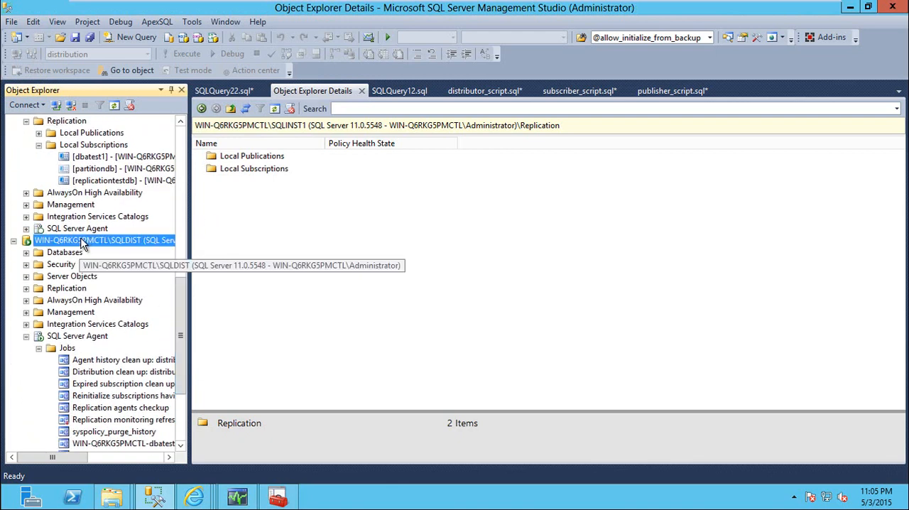
scroll(106, 284, "up", 5)
right_click(117, 288)
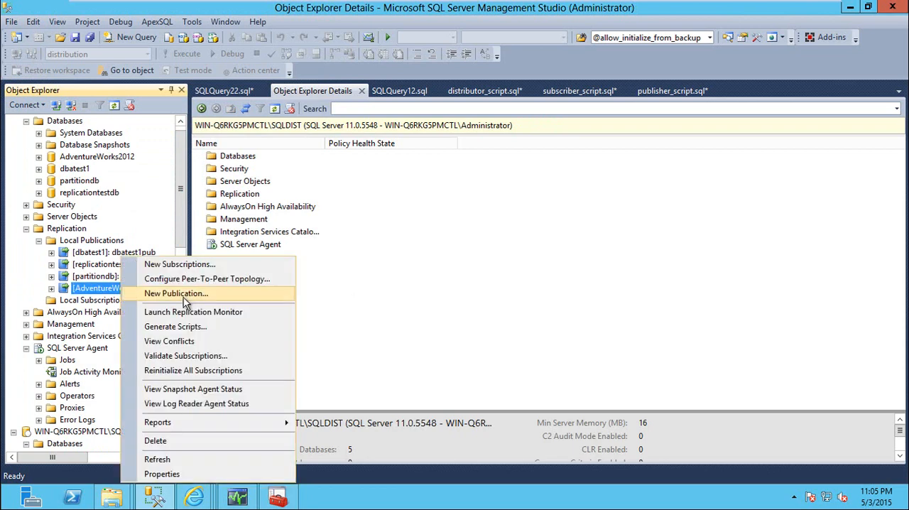
left_click(188, 278)
left_click(474, 372)
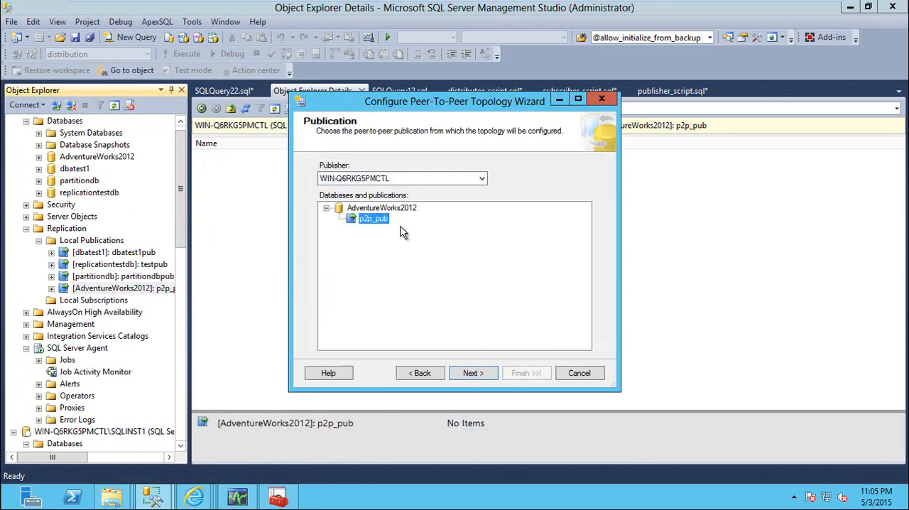
left_click(477, 374)
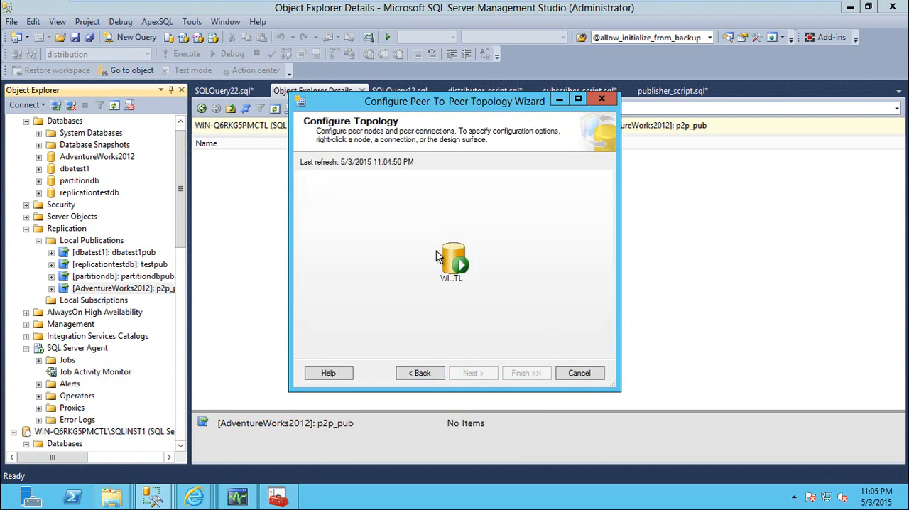
left_click_drag(453, 272, 357, 222)
Step: Try to add a peer node on WIN-Q6RKG5PMCTL\SQLINST1, check the databases available for it, and cancel the node
right_click(537, 232)
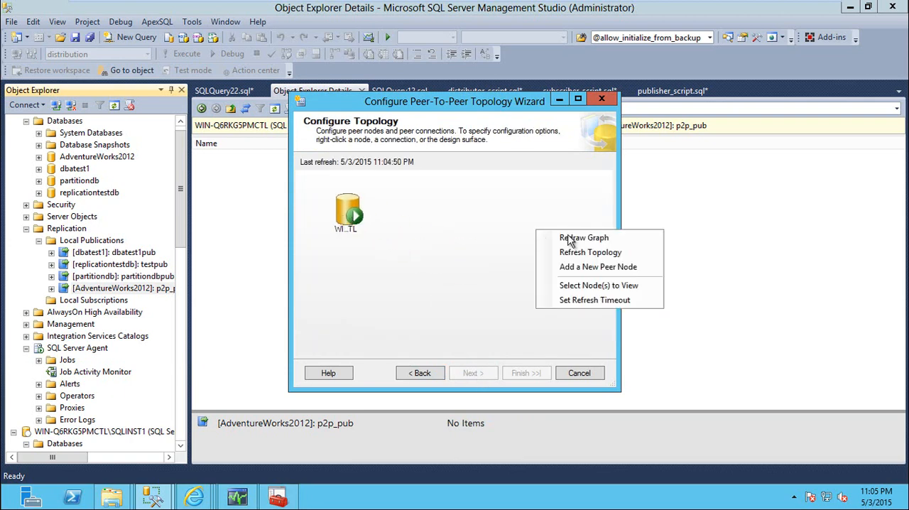
left_click(582, 266)
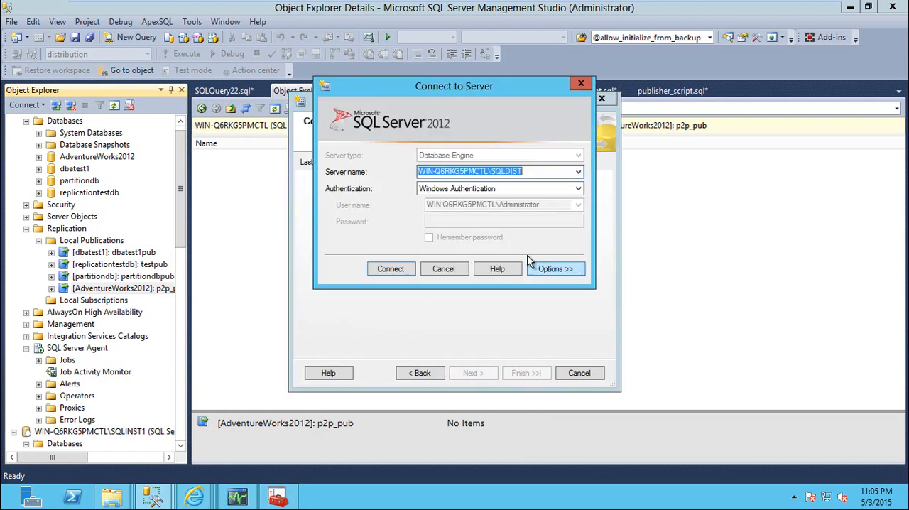
left_click(579, 171)
left_click(517, 195)
left_click(403, 271)
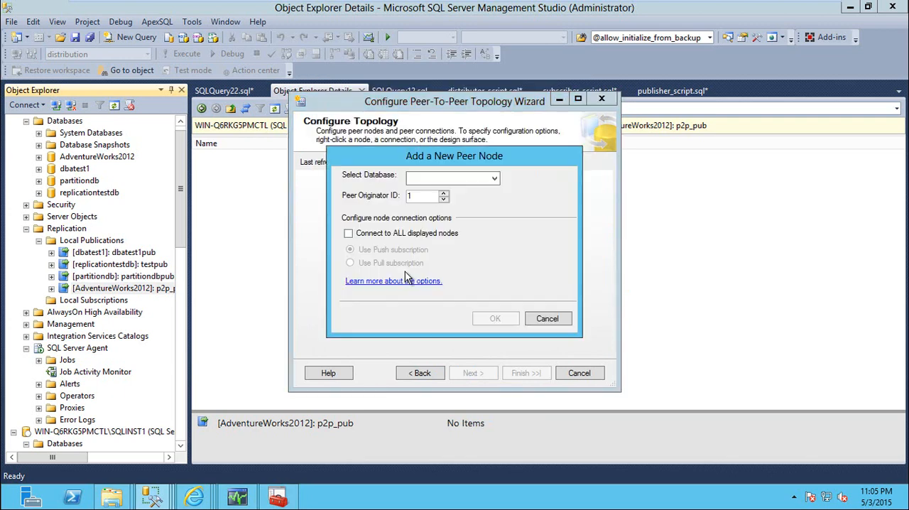
left_click(468, 175)
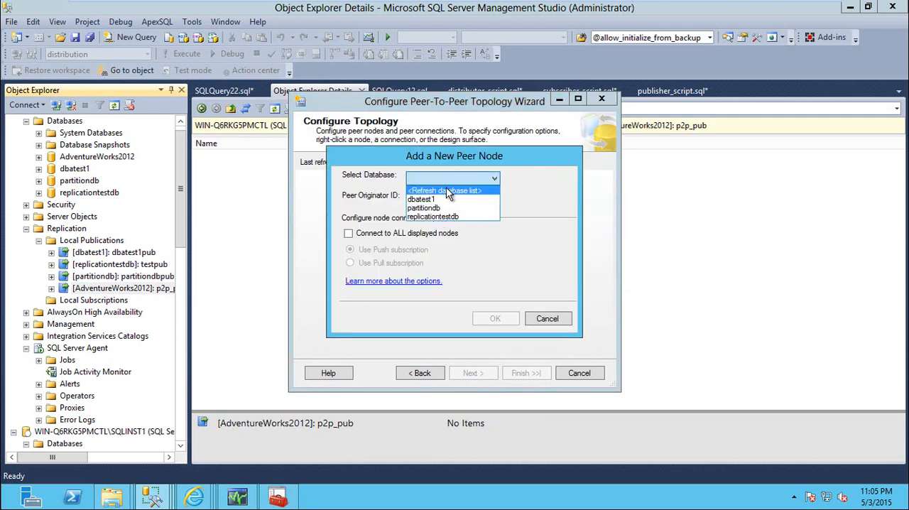
left_click(545, 322)
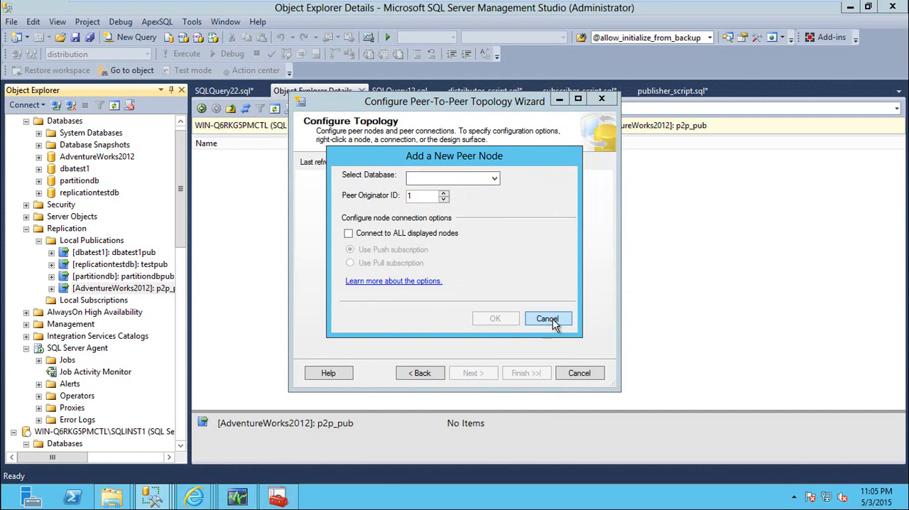
Step: Cancel the peer node and the topology wizard, and start a backup of the AdventureWorks2012 database on WIN-Q6RKG5PMCTL
left_click(546, 319)
left_click(579, 373)
scroll(181, 216, "up", 1)
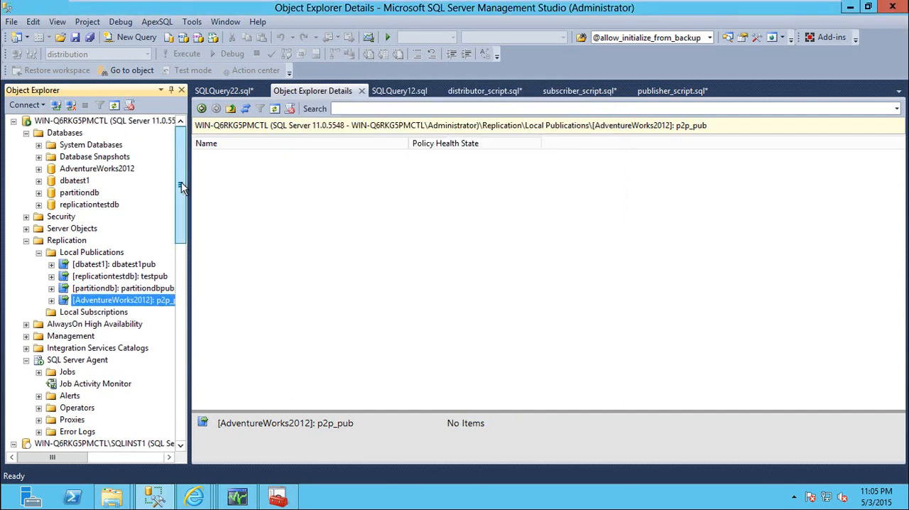
right_click(109, 170)
mouse_move(197, 226)
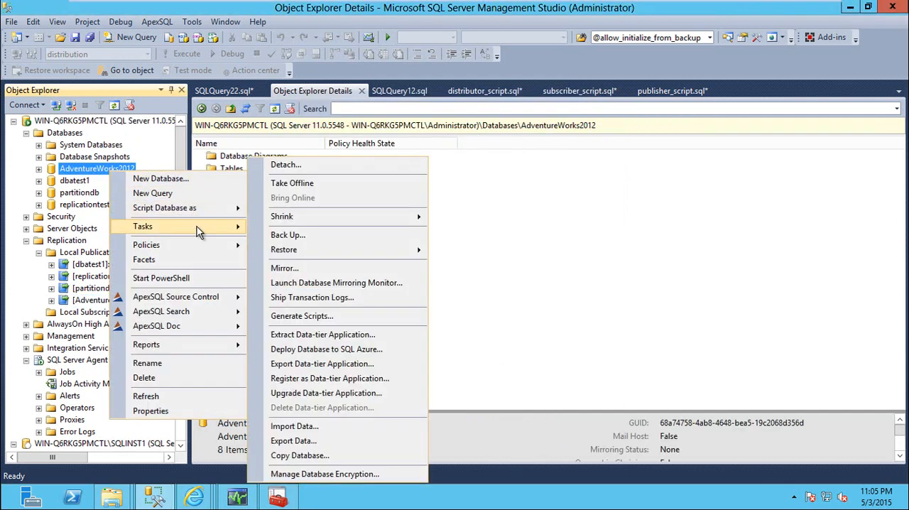
left_click(346, 237)
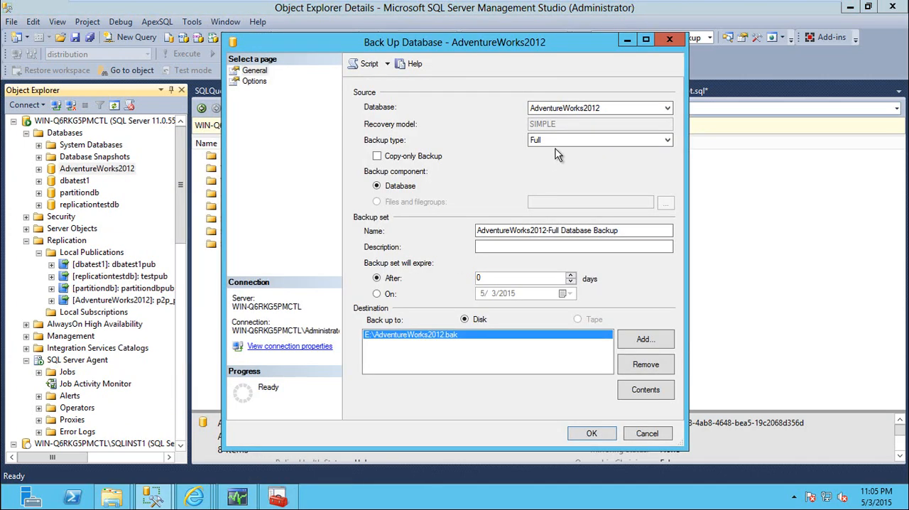
Step: Replace the backup destination with c:\temp\adv.bak, check the backup options, and run the full backup of AdventureWorks2012
left_click(646, 364)
left_click(645, 339)
type("c:\\temp\\adv.bak")
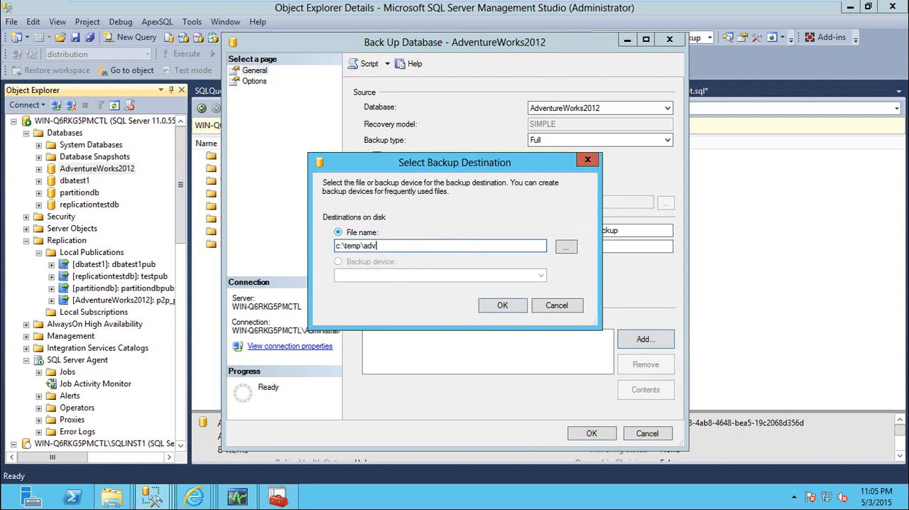
left_click(506, 307)
left_click(254, 81)
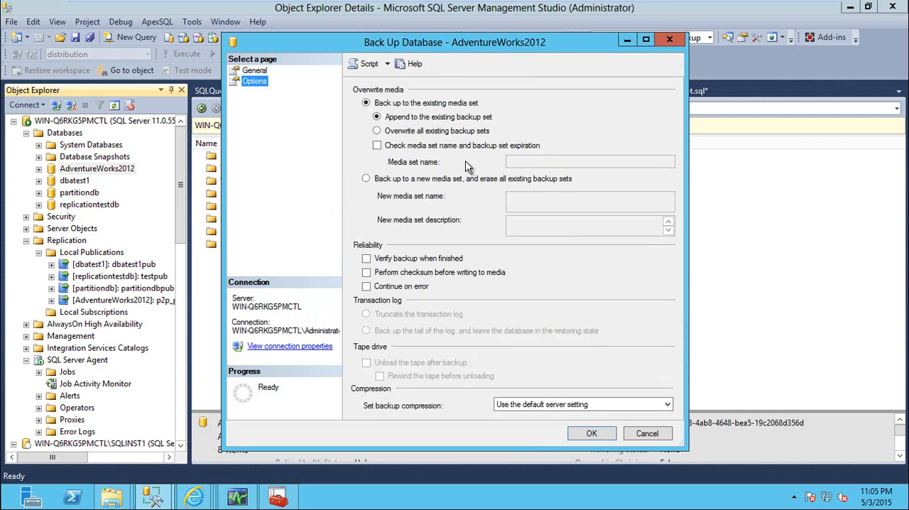
left_click(587, 434)
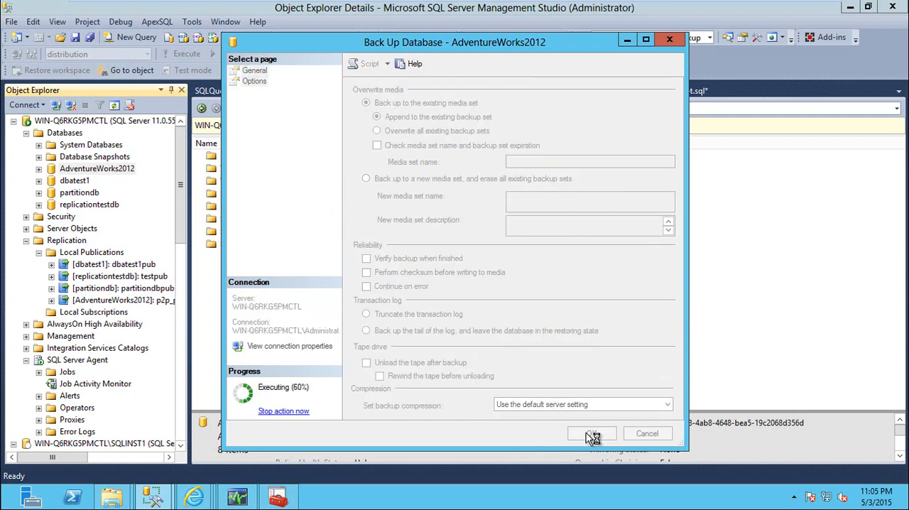
left_click(617, 267)
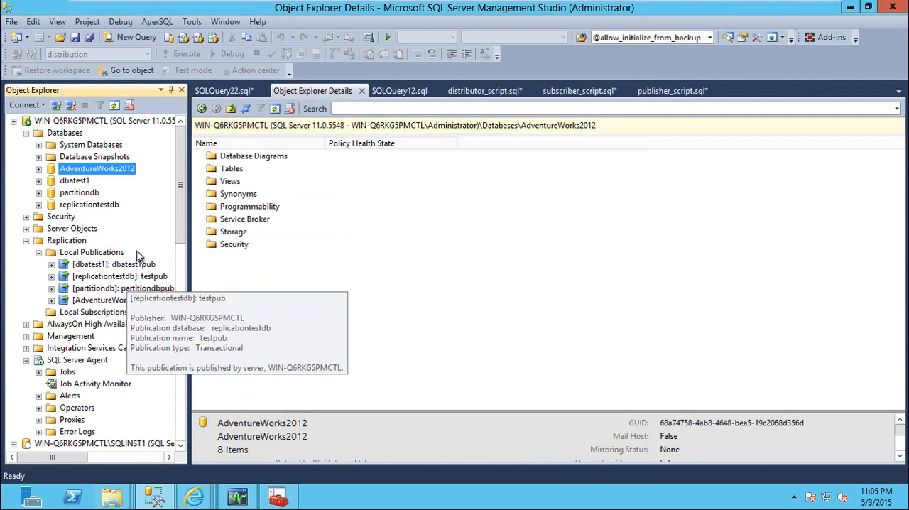
Step: Start a database restore on WIN-Q6RKG5PMCTL\SQLINST1 with Device as the source, and browse for the backup file
left_click_drag(179, 231, 181, 307)
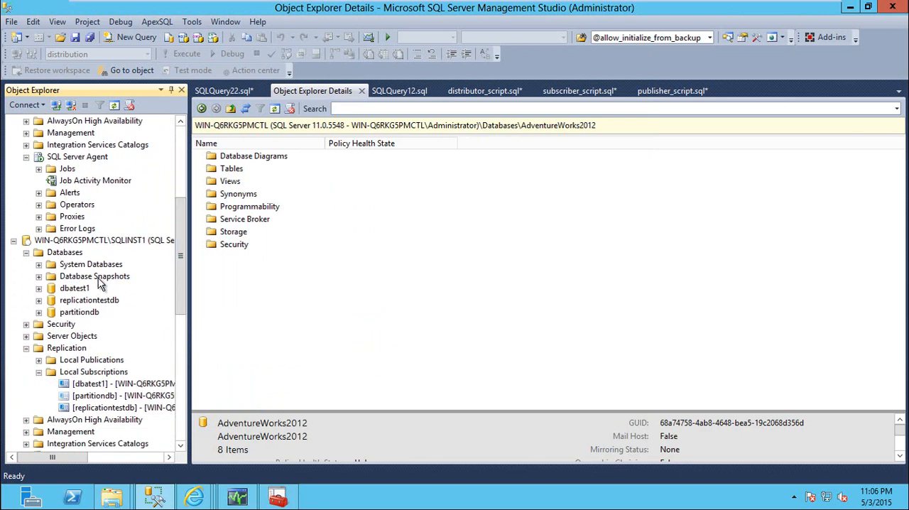
left_click(75, 257)
right_click(73, 254)
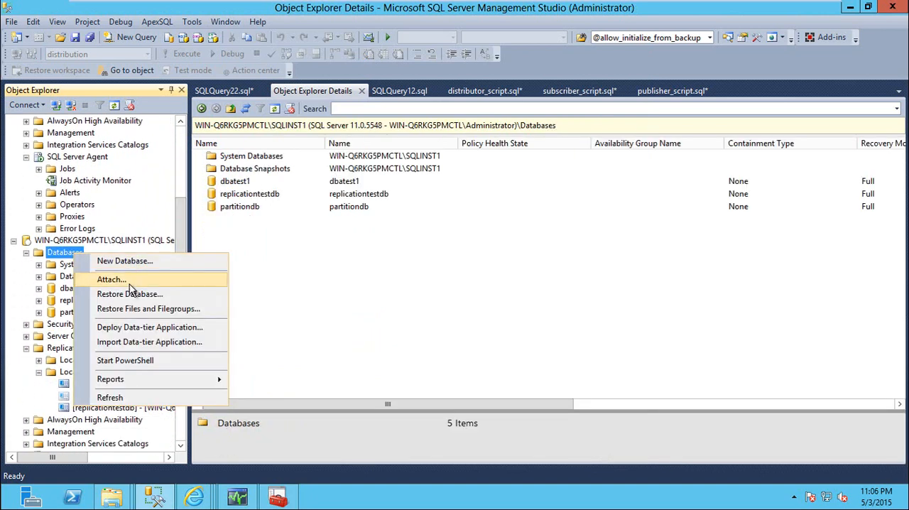
left_click(157, 295)
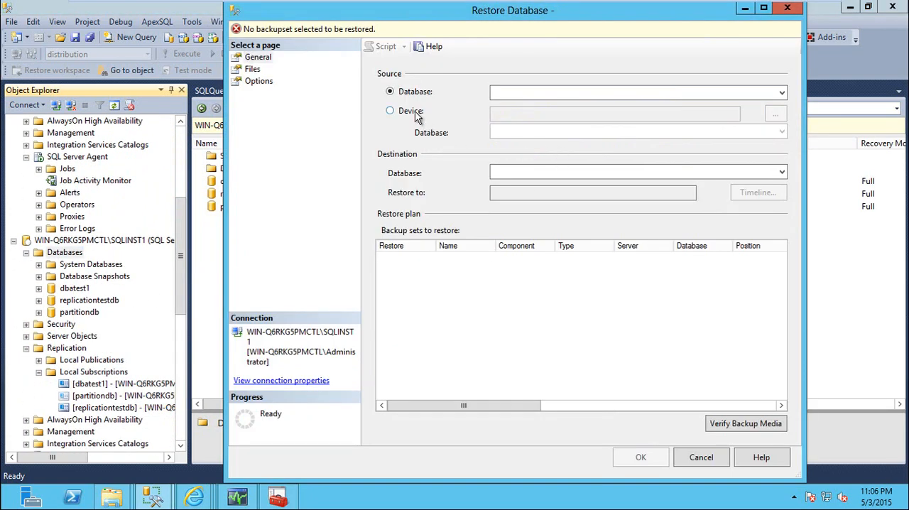
left_click(415, 113)
left_click(775, 115)
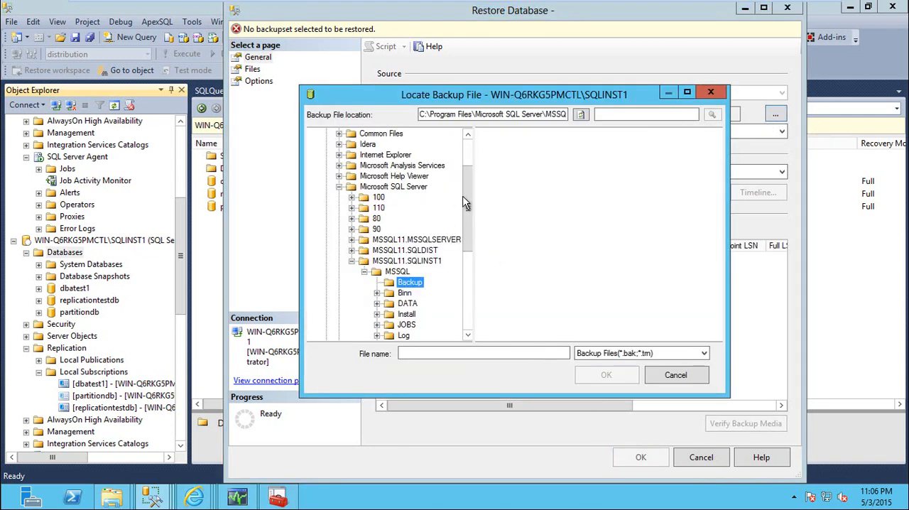
Step: Select adv.bak in C:\Temp as the backup file and accept it as the restore source
left_click(340, 187)
scroll(347, 195, "up", 2)
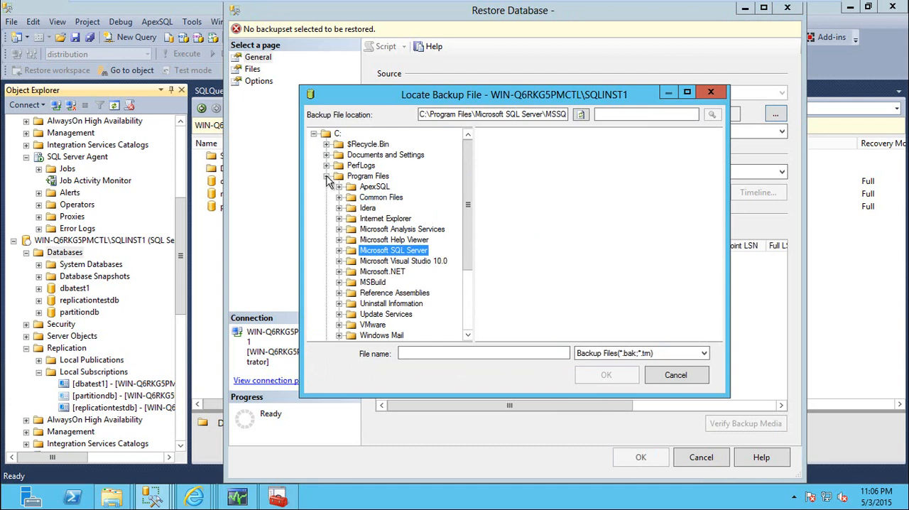
left_click(327, 177)
left_click(356, 228)
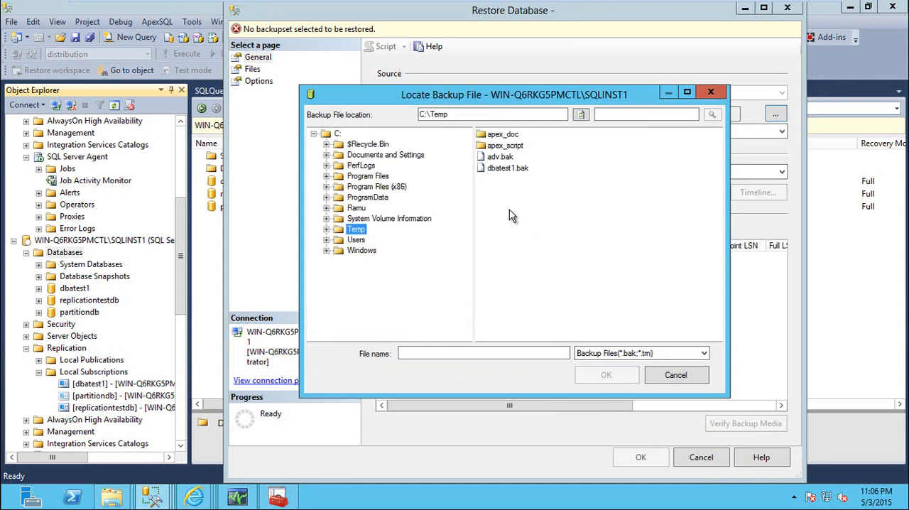
left_click(500, 157)
left_click(606, 375)
left_click(535, 339)
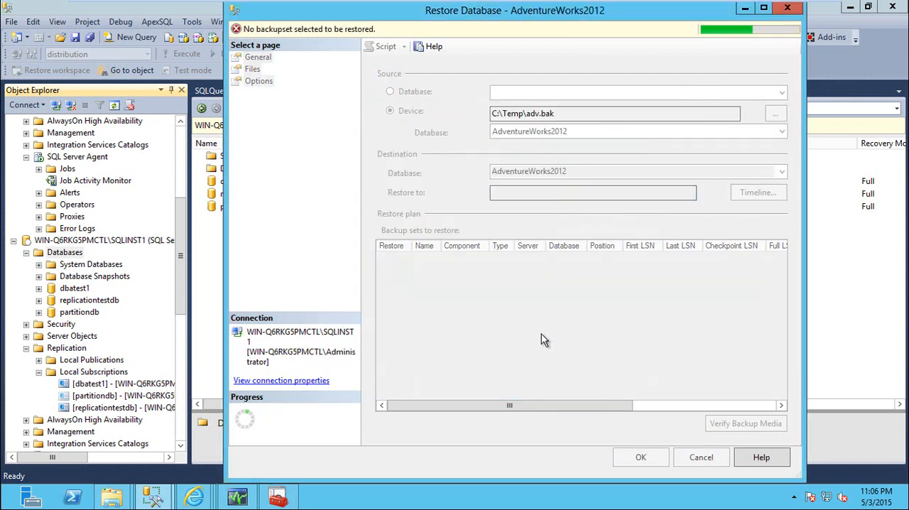
Step: Enable relocating all files to folder and restore AdventureWorks2012 on SQLINST1
left_click(252, 69)
left_click(390, 94)
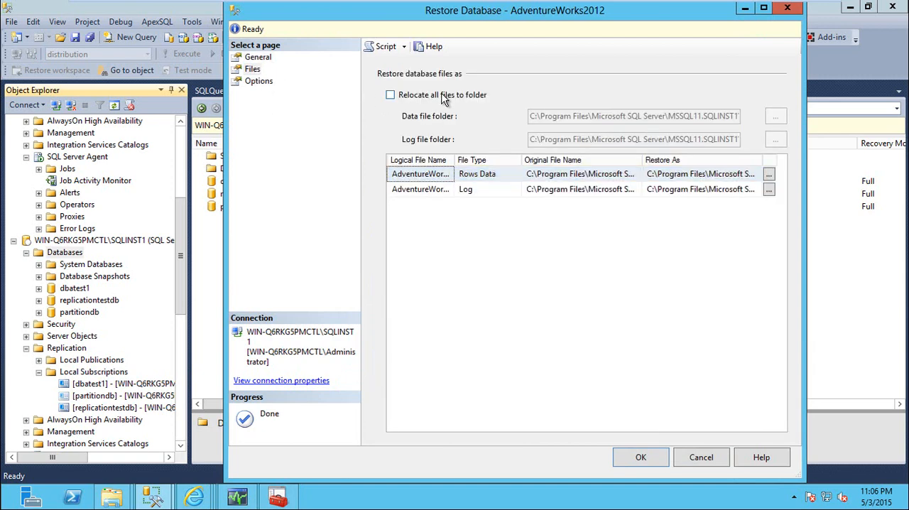
left_click(638, 460)
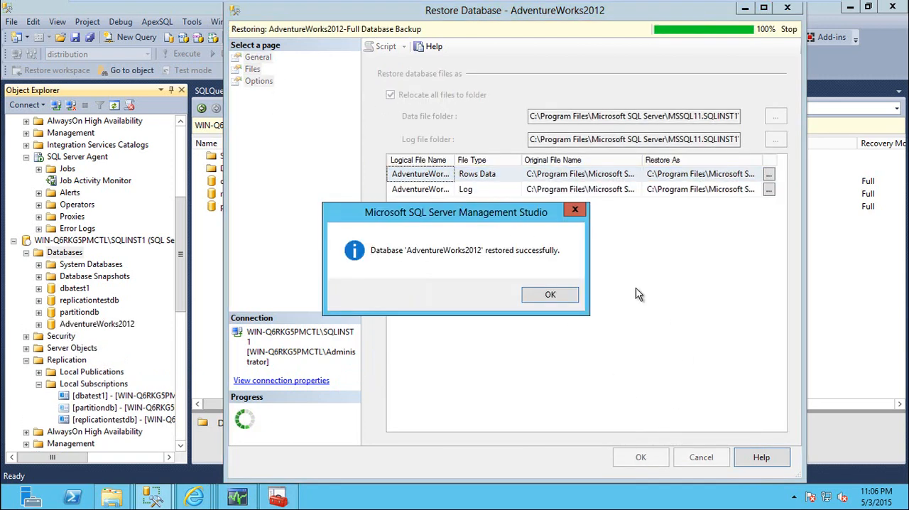
left_click(547, 294)
Step: Restart the Configure Peer-To-Peer Topology Wizard for the p2p_pub publication and proceed to Configure Topology
left_click_drag(184, 257, 183, 204)
right_click(113, 253)
left_click(163, 275)
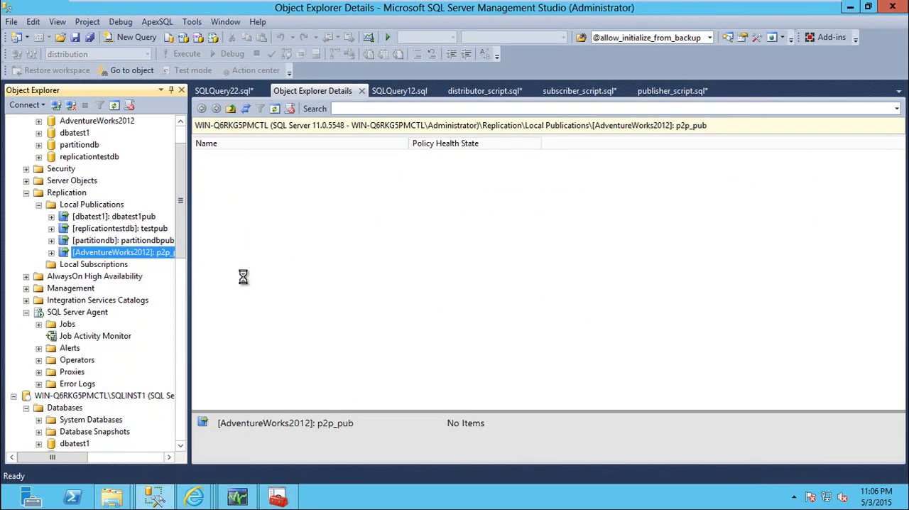
left_click(474, 375)
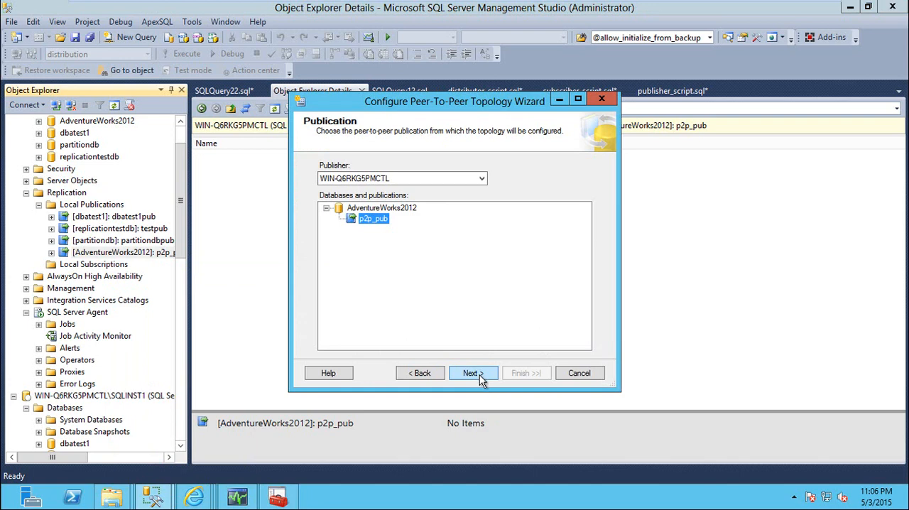
left_click(480, 375)
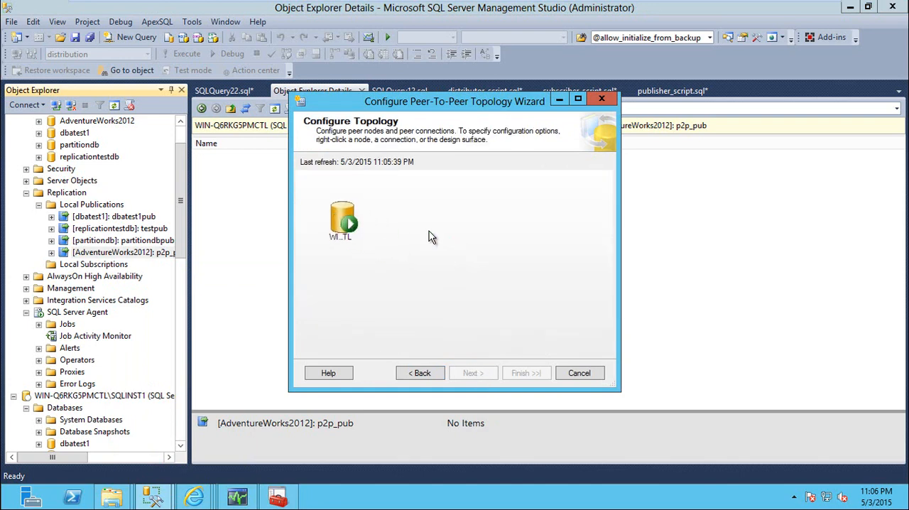
Step: Start adding a new peer node and connect to WIN-Q6RKG5PMCTL\SQLINST1 with Windows Authentication
right_click(542, 235)
left_click(579, 271)
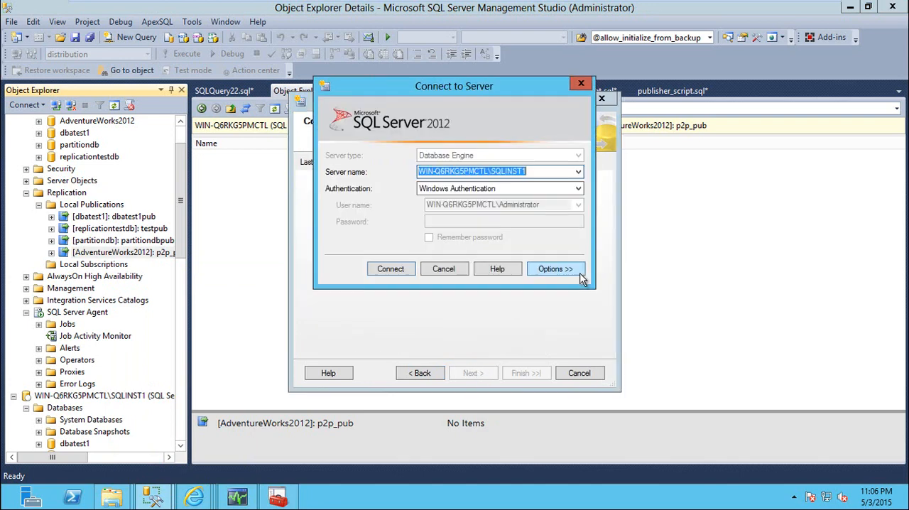
left_click(578, 171)
left_click(525, 186)
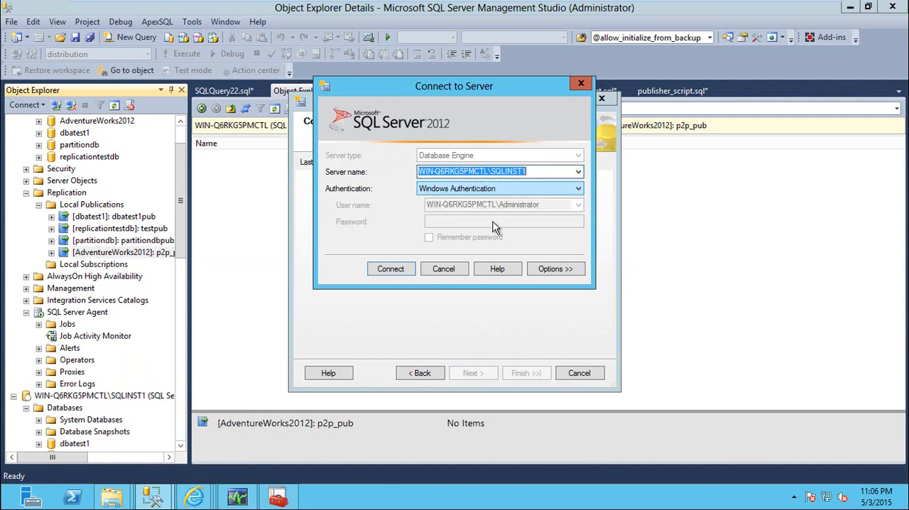
left_click(391, 269)
Step: Add the peer node with database AdventureWorks2012 and originator ID 99, connected to all displayed nodes through push subscriptions
left_click(480, 176)
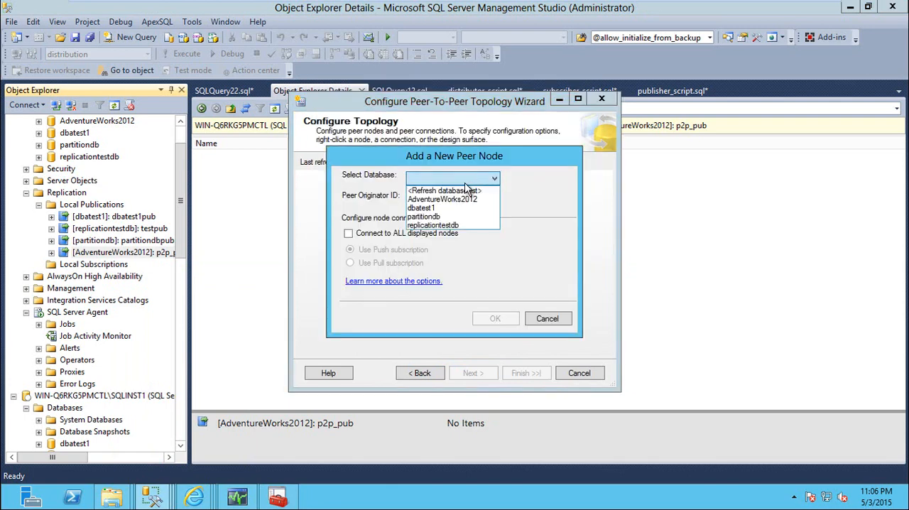
left_click(456, 202)
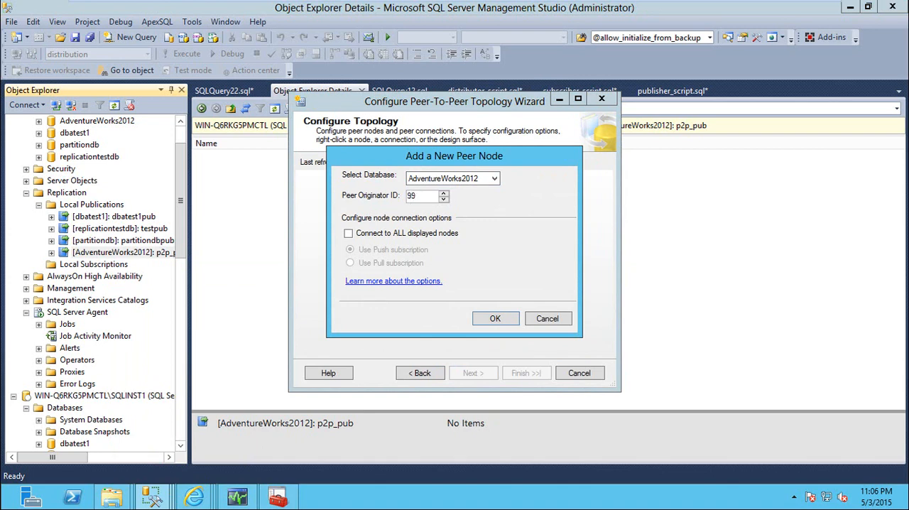
left_click(369, 234)
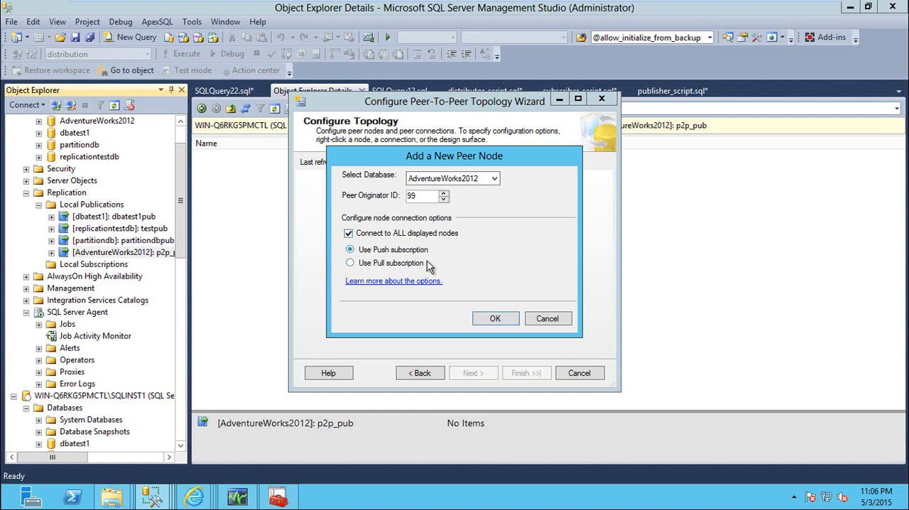
left_click(491, 321)
Step: Set the new peer's Log Reader Agent to run under the SQL Server Agent service account and continue to Distribution Agent Security
left_click(475, 374)
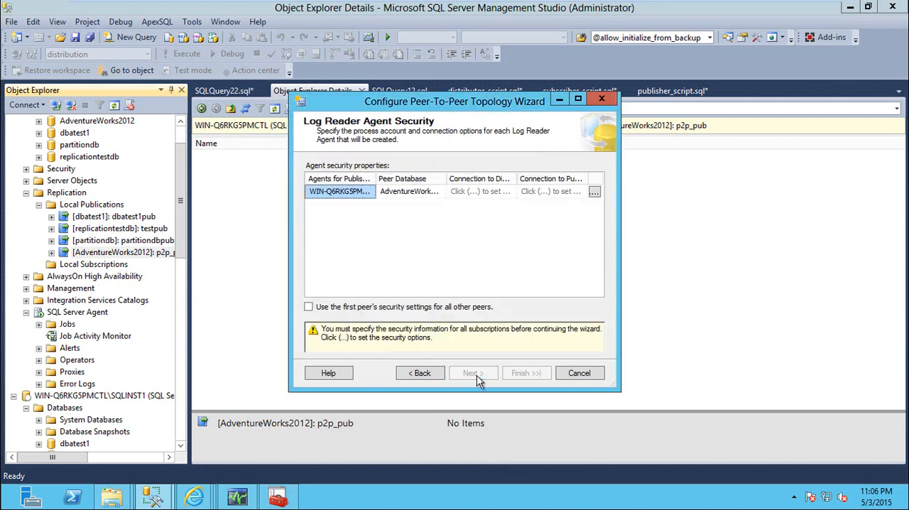
left_click(595, 192)
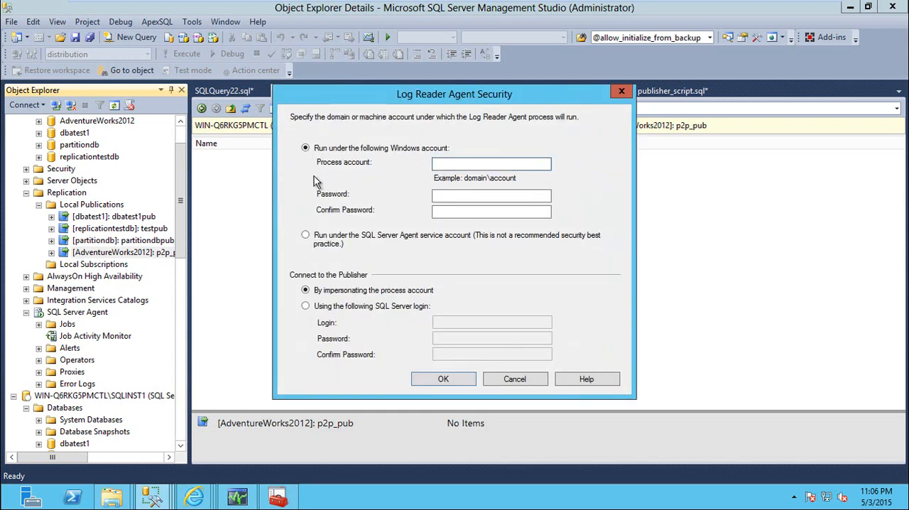
left_click(345, 243)
left_click(429, 379)
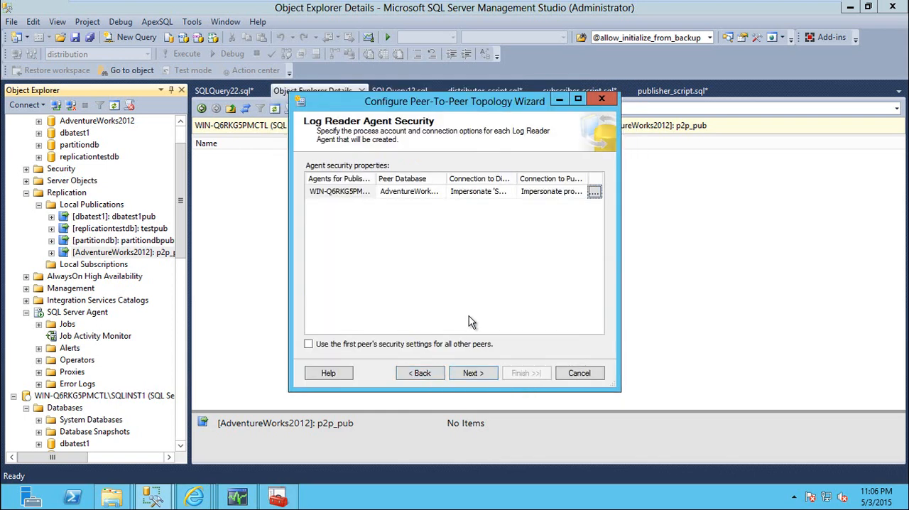
left_click(475, 373)
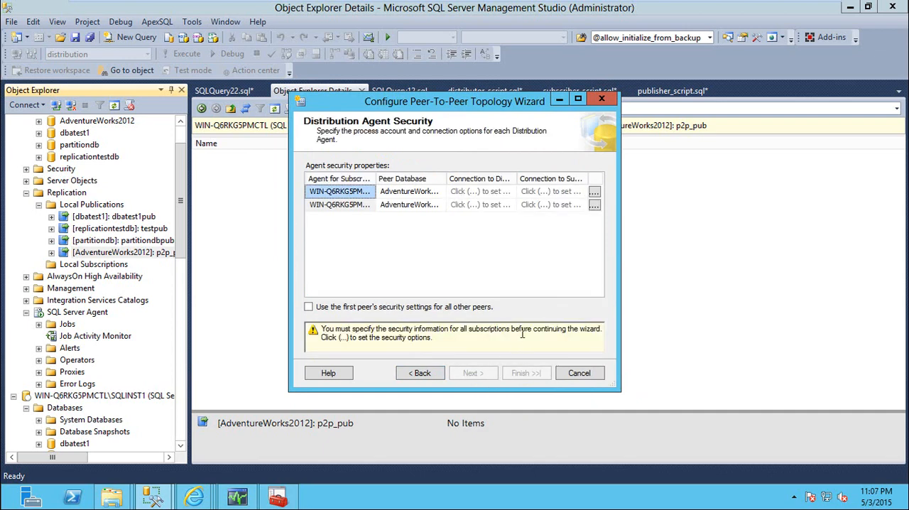
Step: Set both Distribution Agents to run under the SQL Server Agent service account and continue to New Peer Initialization
left_click(594, 193)
left_click(384, 174)
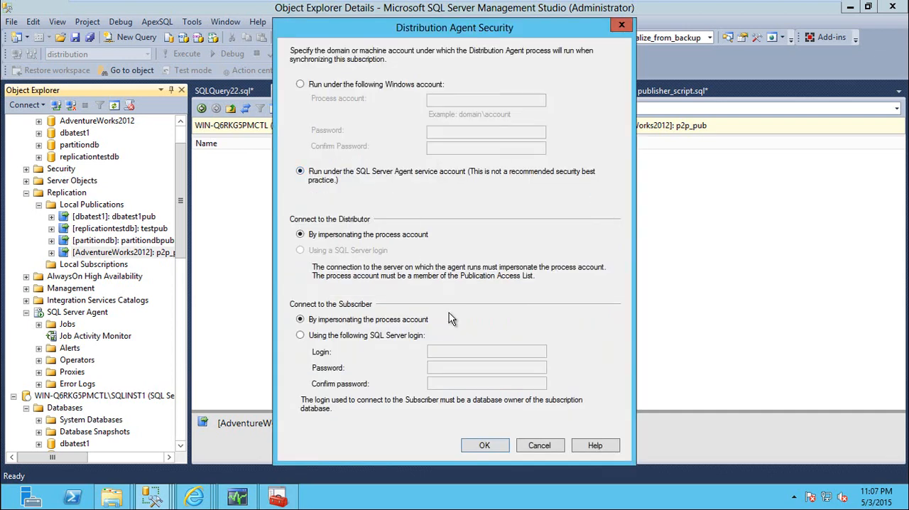
left_click(484, 446)
left_click(597, 207)
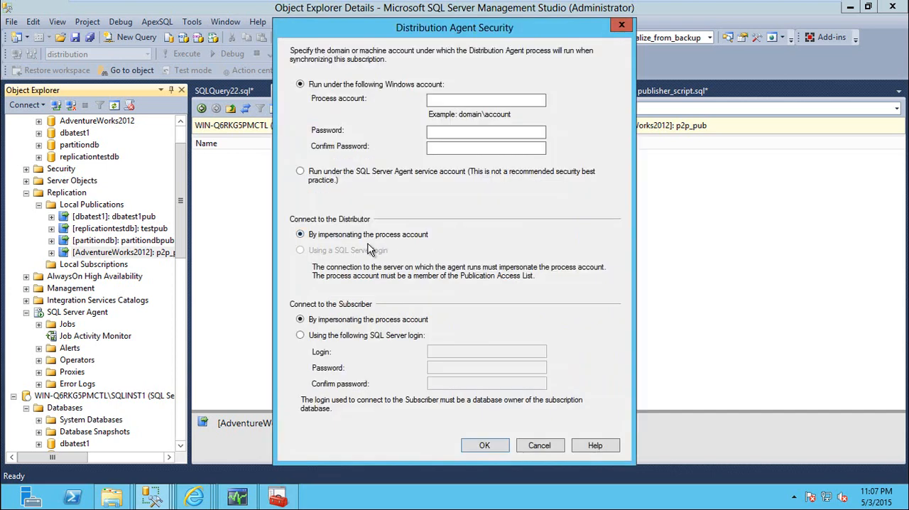
left_click(367, 175)
left_click(497, 445)
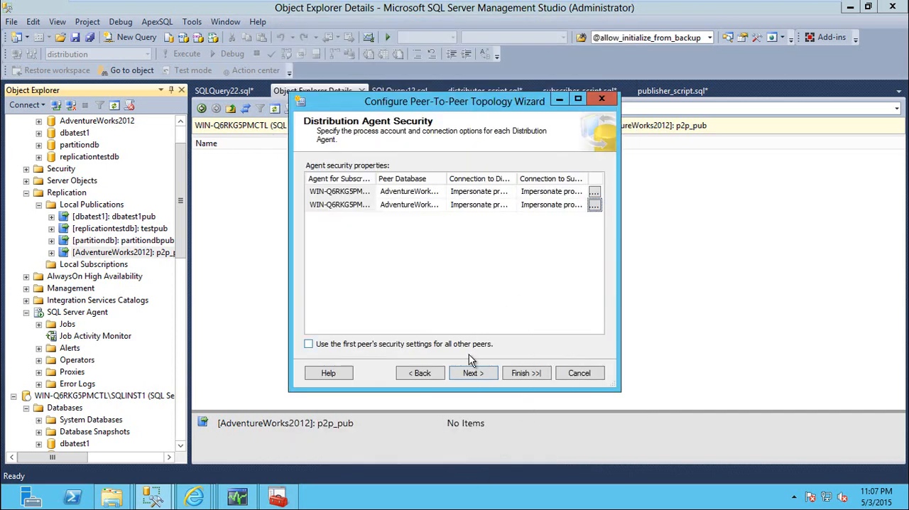
left_click(470, 374)
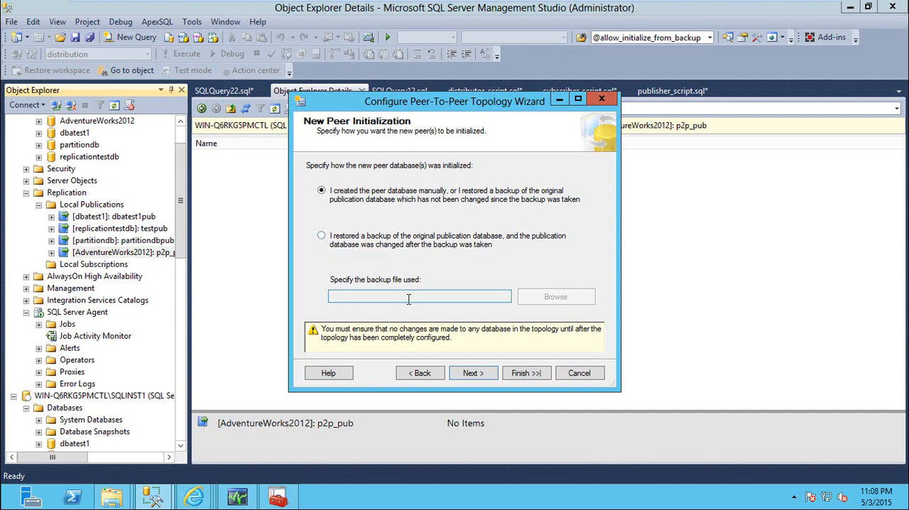
Step: Try initializing the new peer from a restored backup of a since-changed publication database, using backup file C:\Temp\adv.bak
left_click(321, 236)
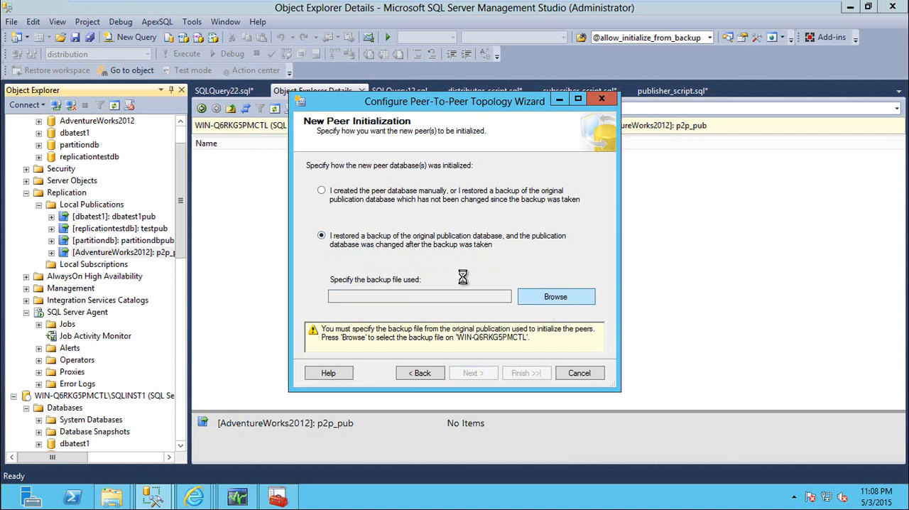
left_click(335, 89)
left_click(375, 184)
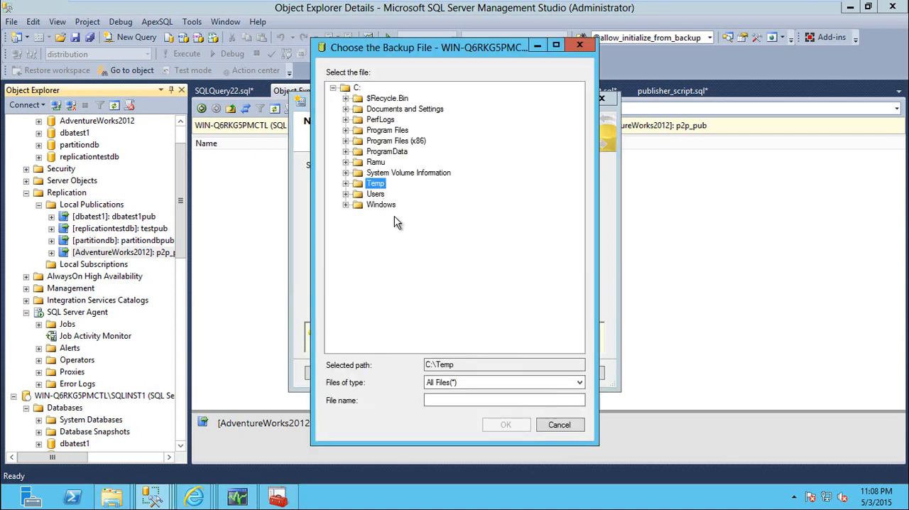
left_click(472, 400)
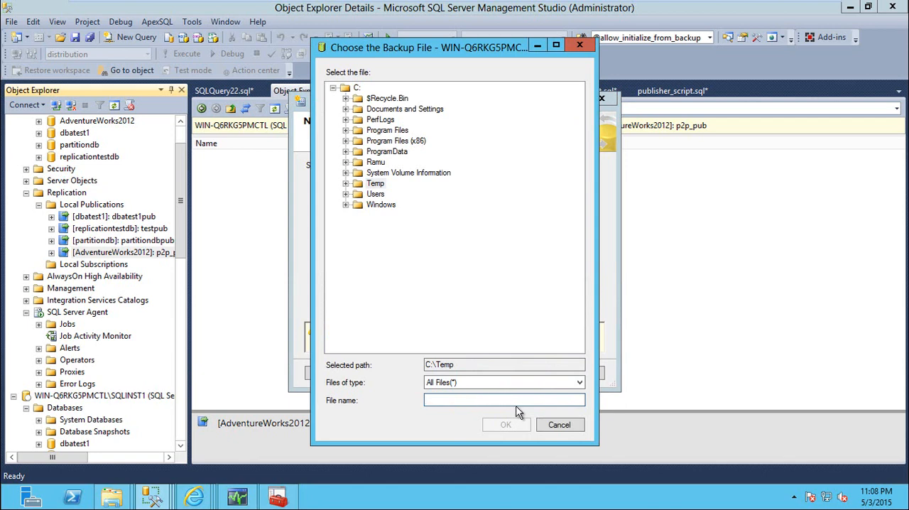
type("adv.bak")
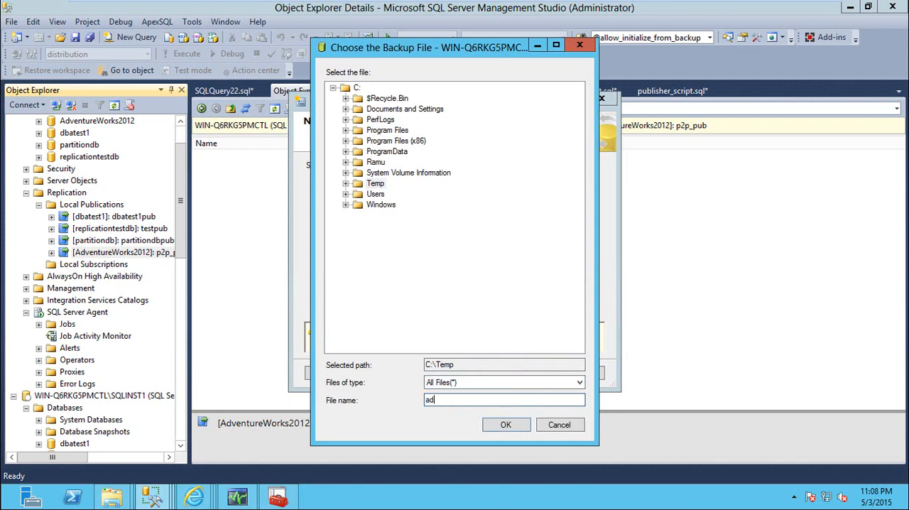
double_click(354, 184)
left_click(392, 215)
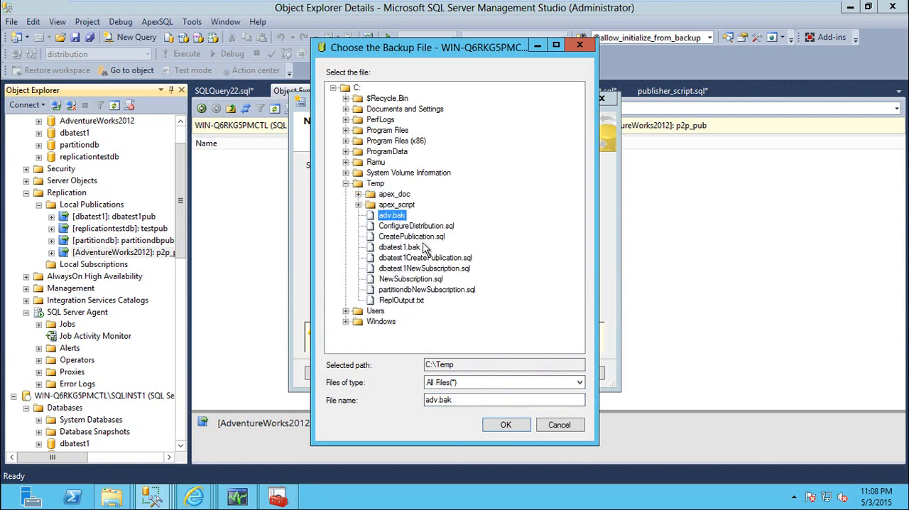
left_click(509, 424)
left_click(477, 377)
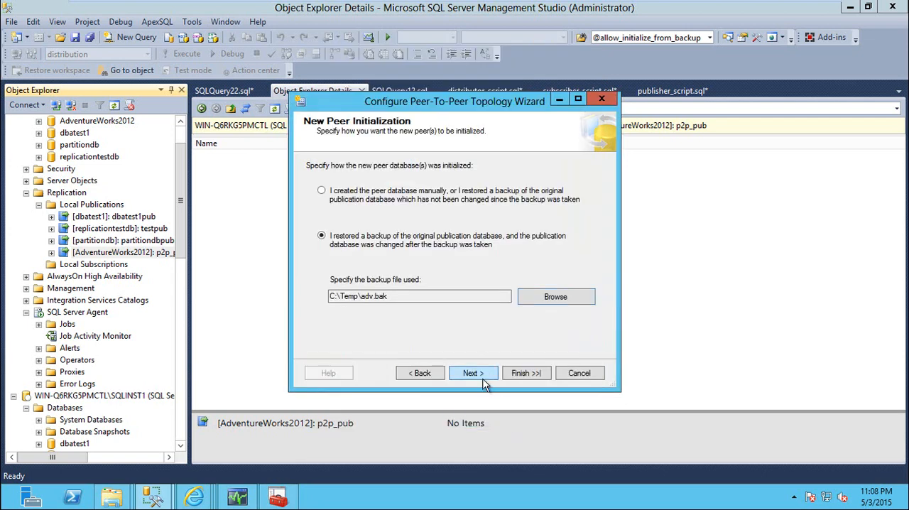
left_click(419, 375)
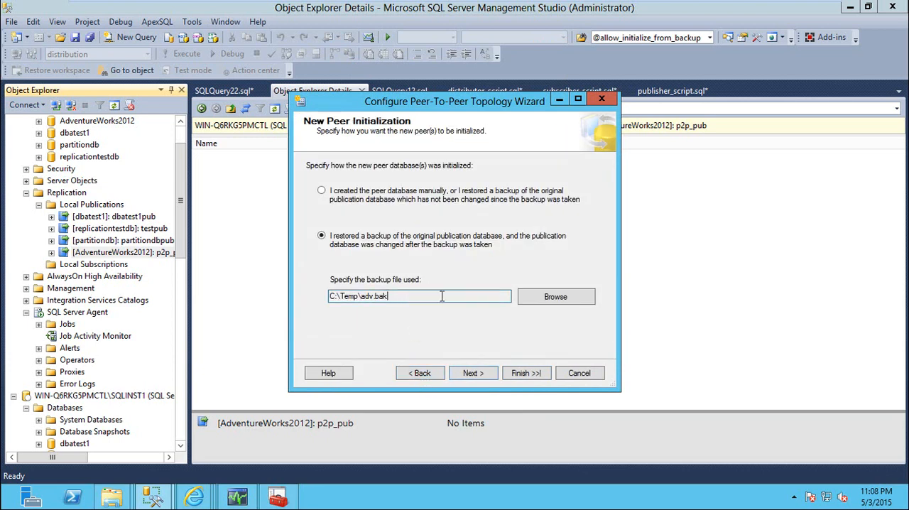
Step: Set the new peer as manually created or restored from an unchanged backup, and continue to the wizard summary
left_click_drag(442, 297, 303, 292)
left_click(349, 203)
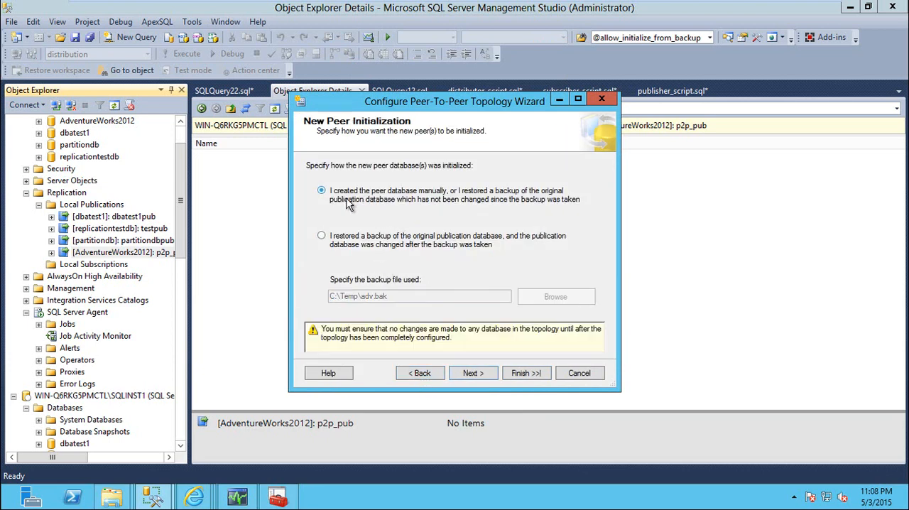
left_click(322, 236)
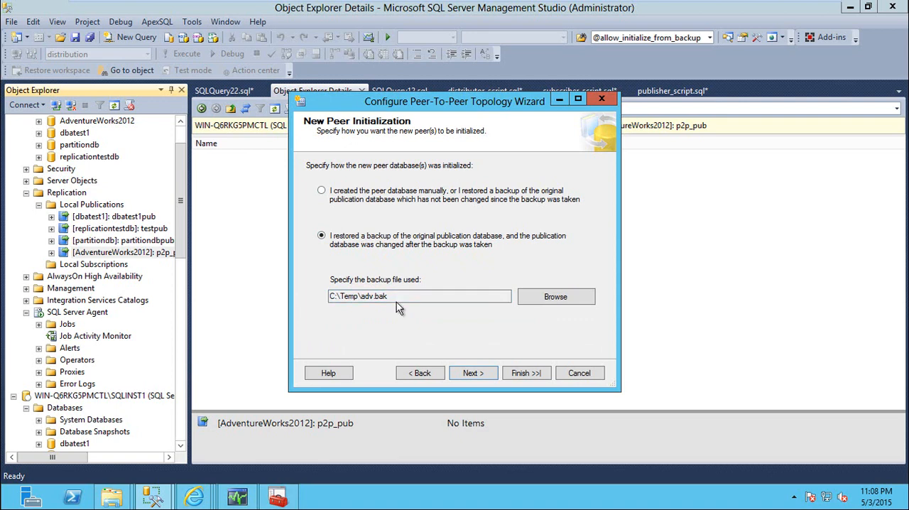
left_click(328, 195)
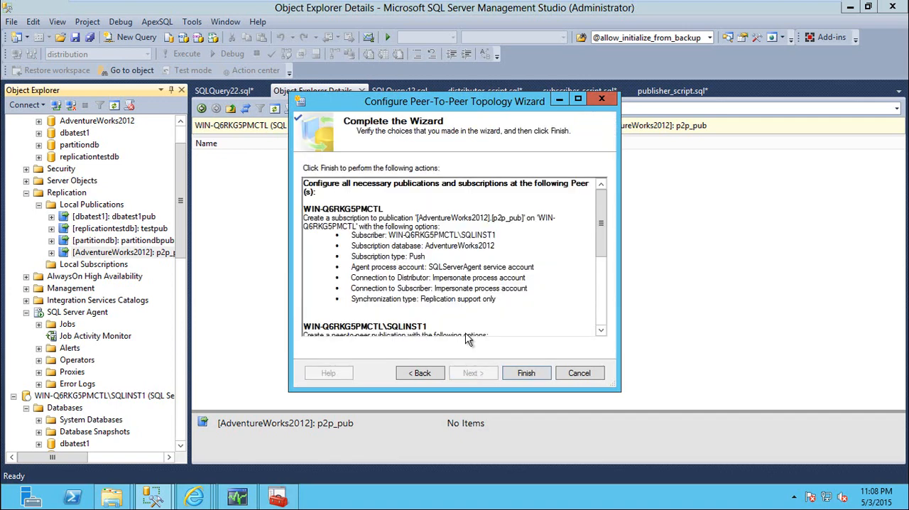
Step: Review the topology summary and finish the wizard to build the peer-to-peer topology
left_click_drag(601, 241, 603, 316)
left_click(517, 373)
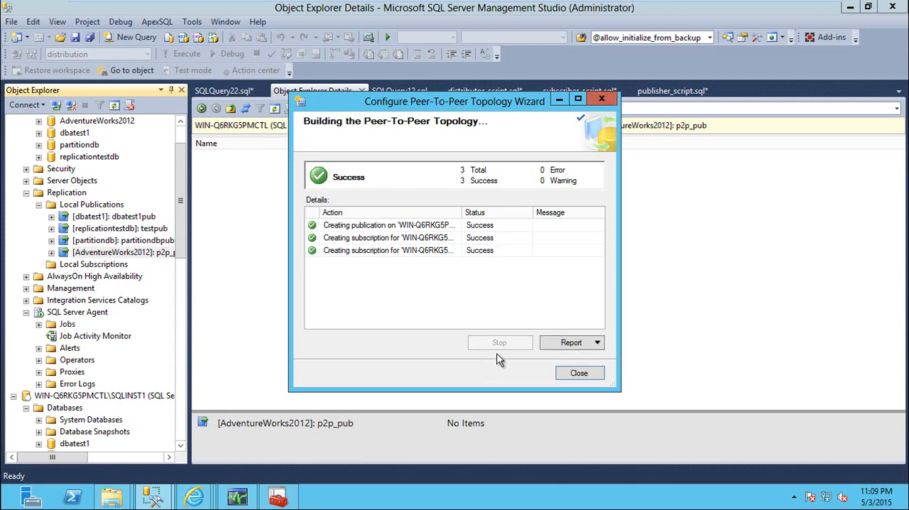
left_click(579, 374)
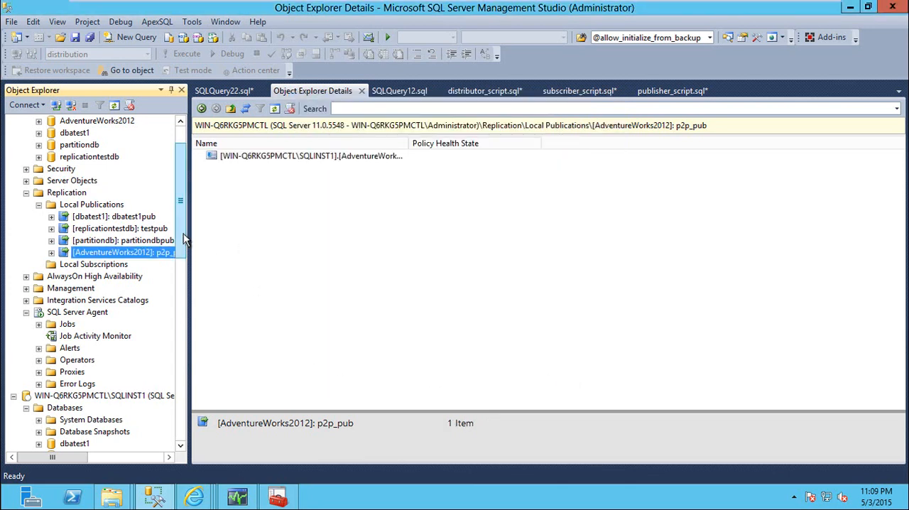
Step: Check which articles the p2p_pub publication on WIN-Q6RKG5PMCTL publishes, leaving its properties unchanged
left_click_drag(182, 240, 178, 186)
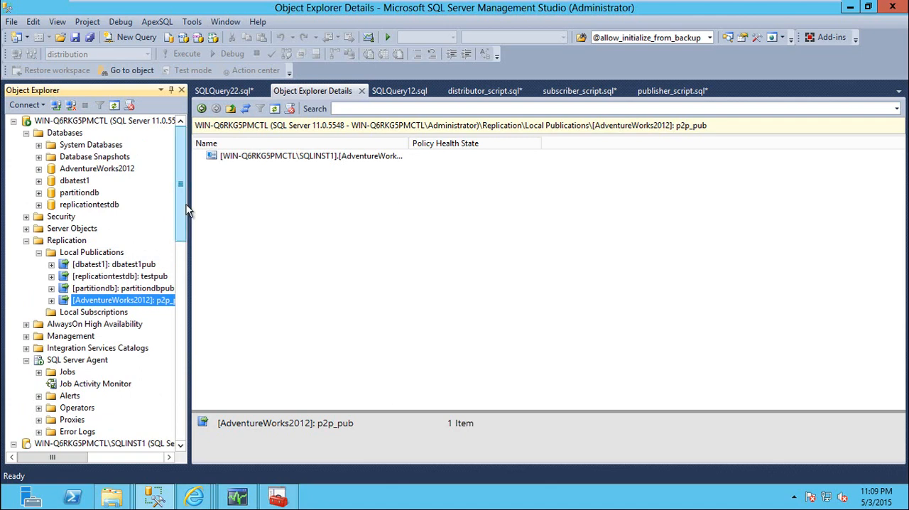
double_click(81, 169)
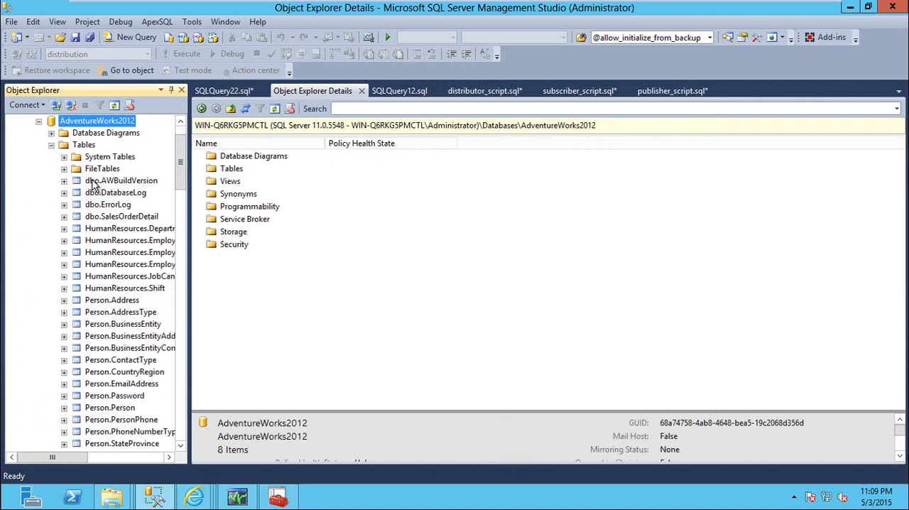
left_click(51, 145)
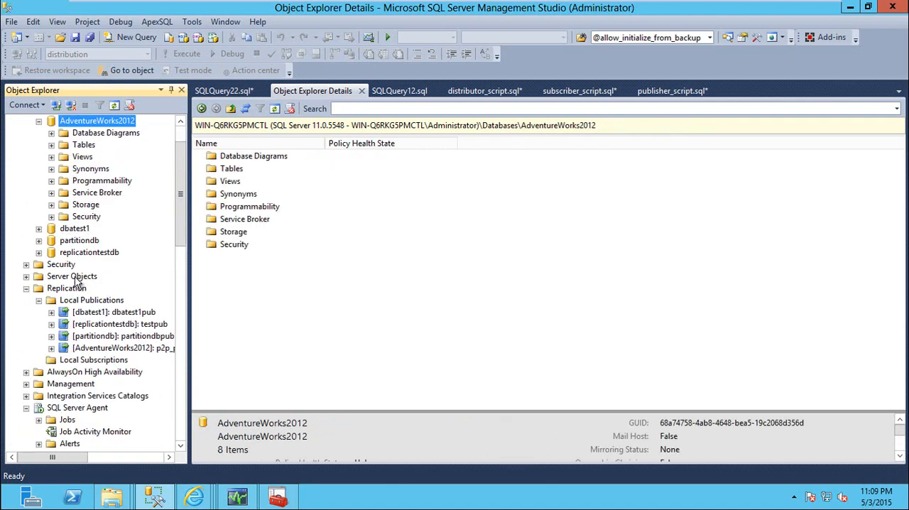
right_click(104, 348)
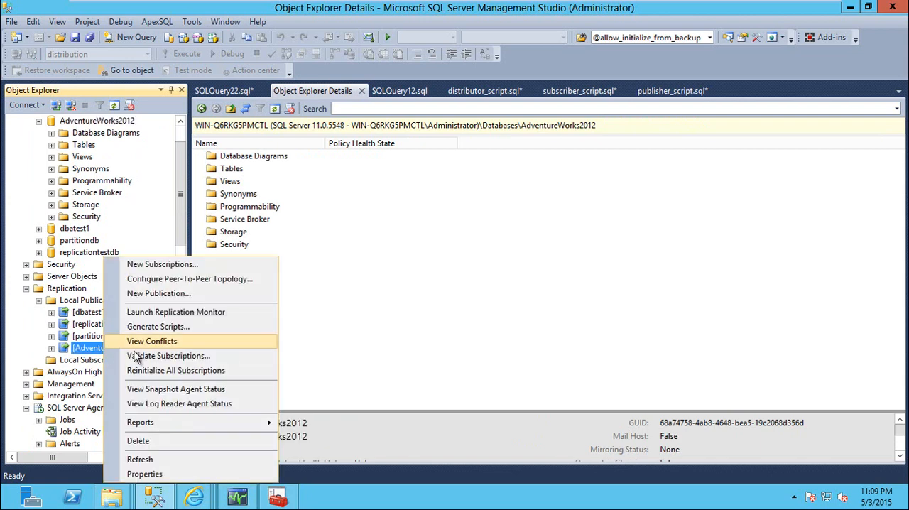
left_click(144, 474)
left_click(254, 81)
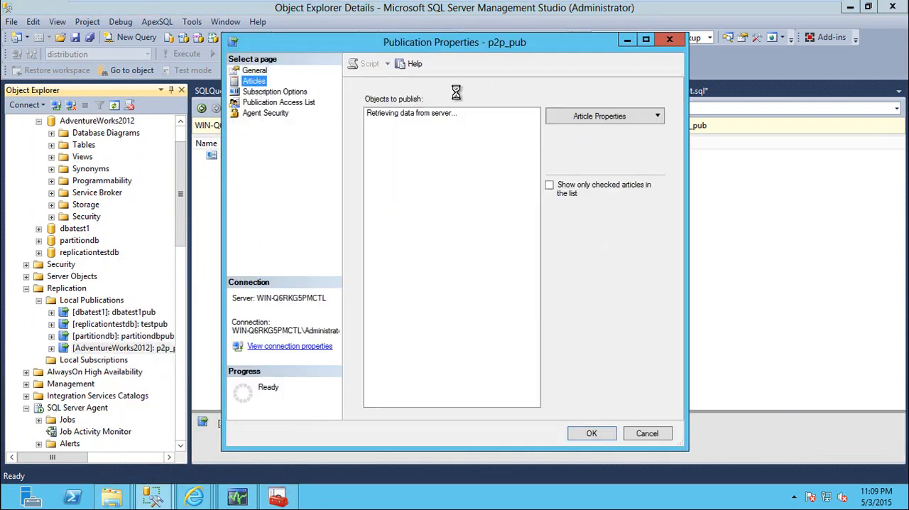
left_click(645, 431)
Step: Open the top 200 rows of Person.Address in AdventureWorks2012 on WIN-Q6RKG5PMCTL for editing
left_click_drag(183, 186, 183, 159)
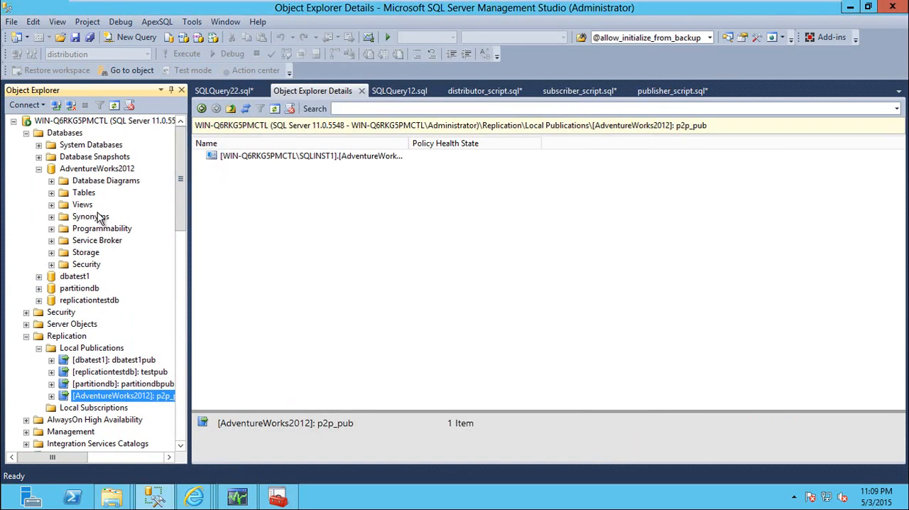
double_click(84, 194)
scroll(117, 234, "up", 2)
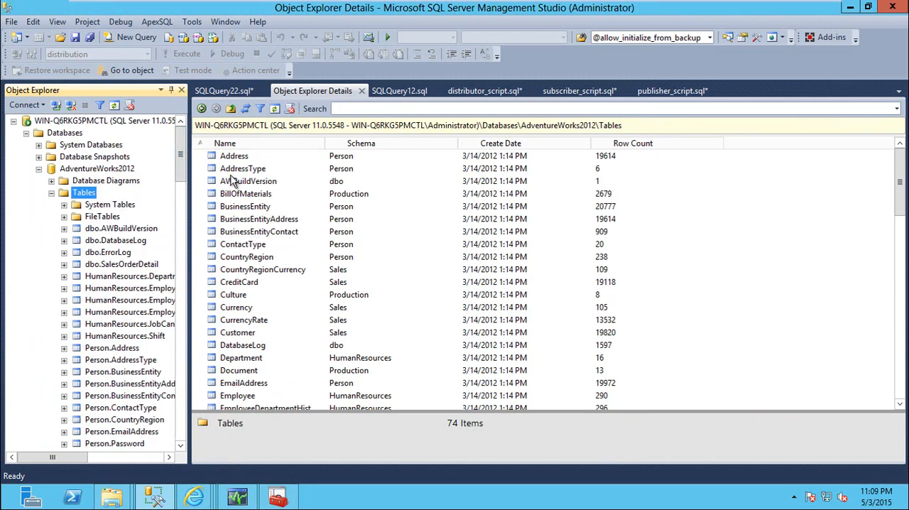
left_click(278, 160)
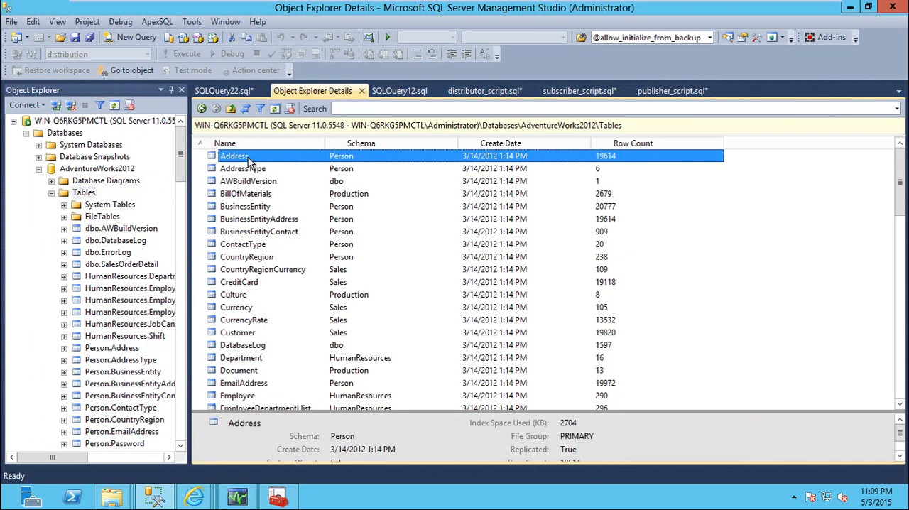
right_click(245, 157)
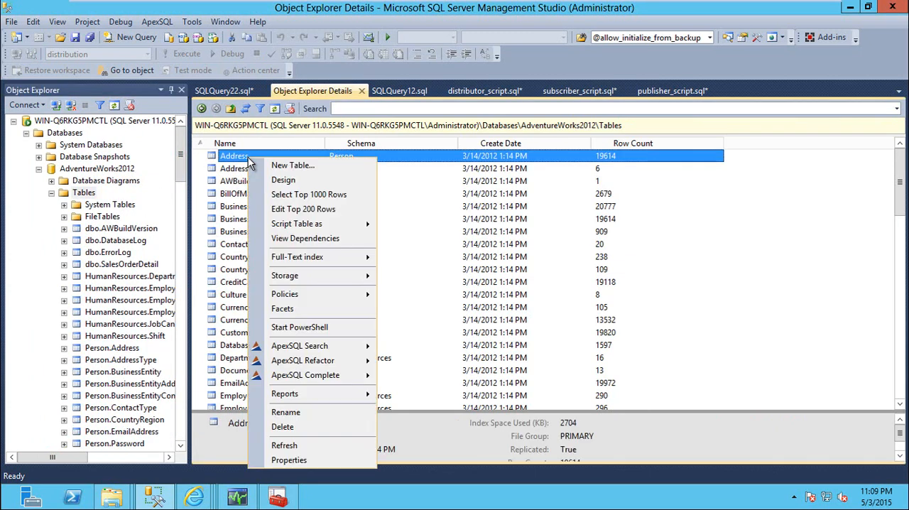
left_click(302, 209)
Step: Append 1 to the AddressLine1 value of the row with AddressID 1, and close the table
left_click(340, 123)
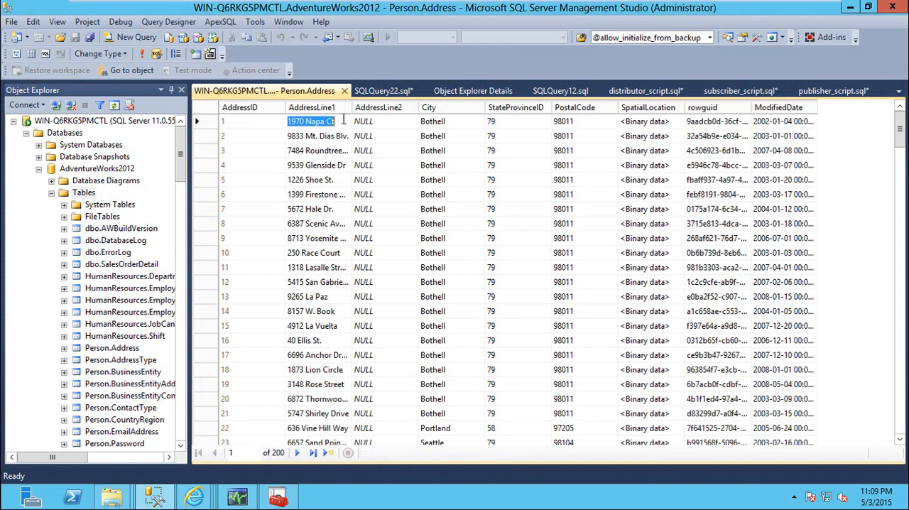
left_click(342, 124)
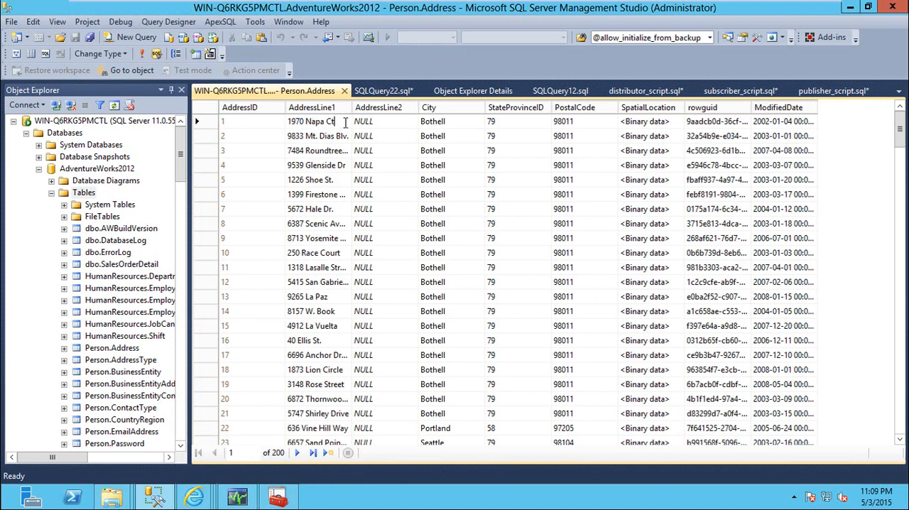
type("1")
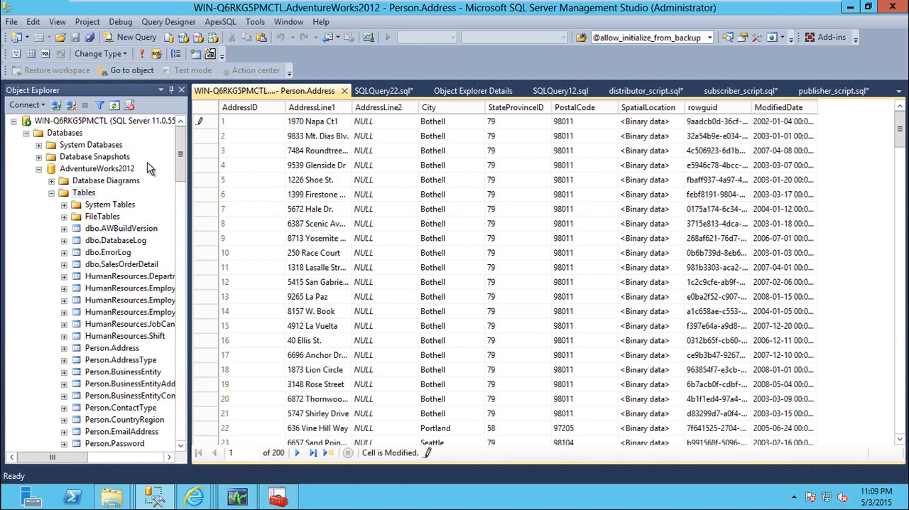
left_click(344, 91)
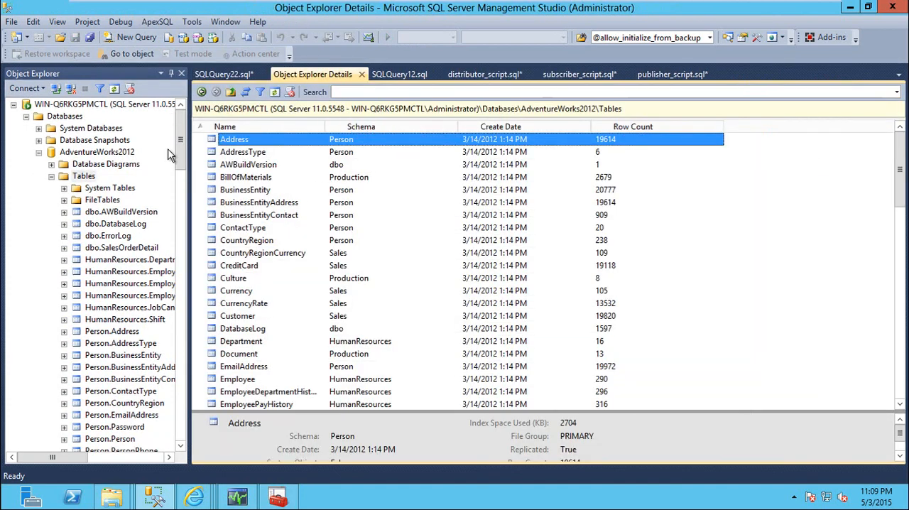
Step: Open the top 200 rows of Person.Address in AdventureWorks2012 on WIN-Q6RKG5PMCTL\SQLINST1 to check the replicated AddressLine1 value
double_click(106, 152)
scroll(74, 318, "down", 7)
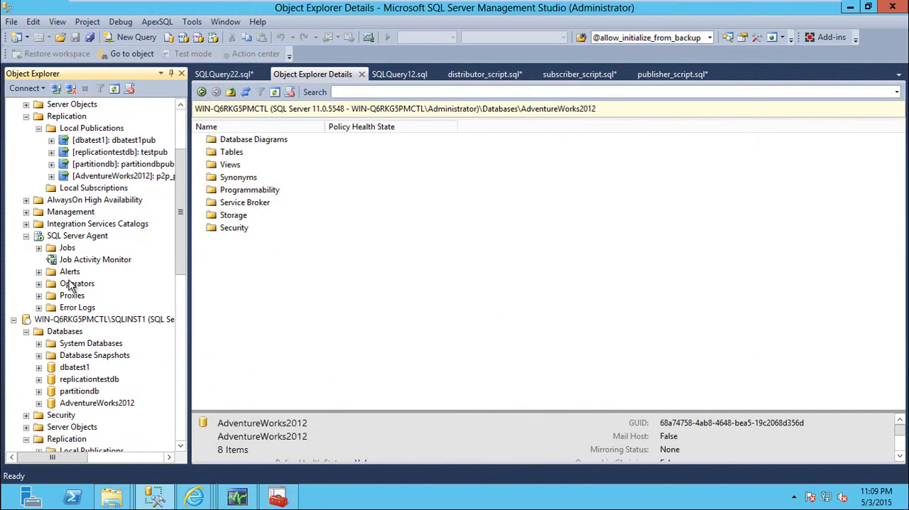
double_click(95, 294)
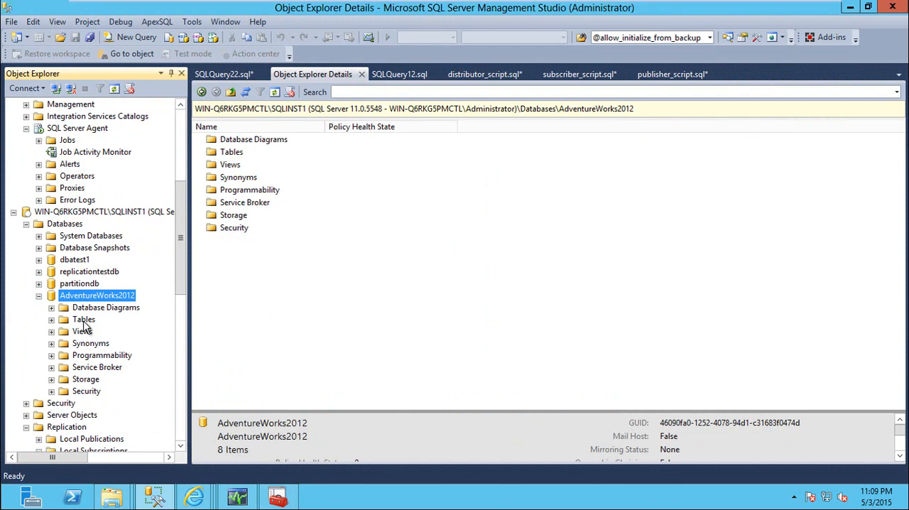
double_click(88, 321)
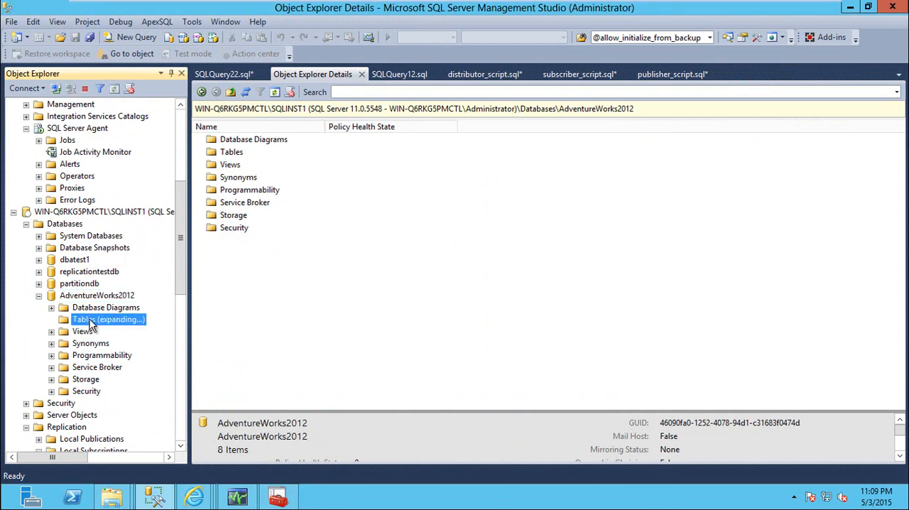
right_click(240, 144)
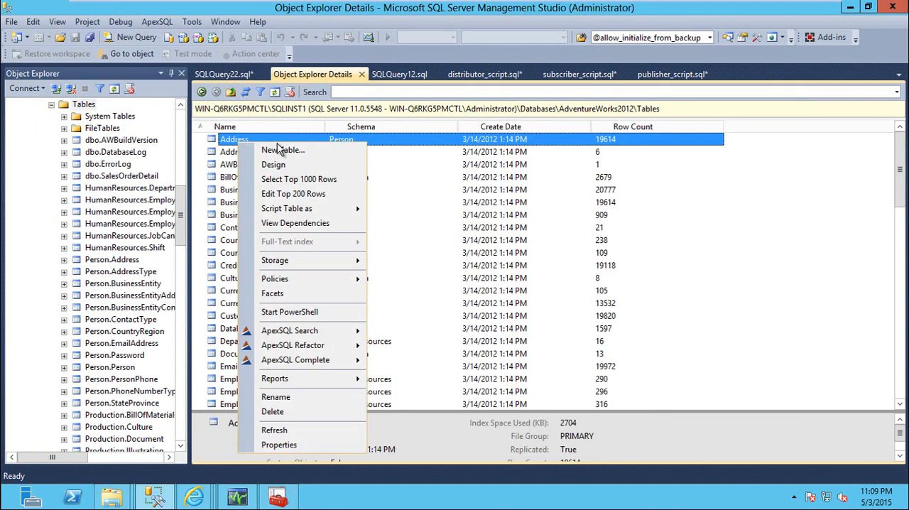
left_click(289, 193)
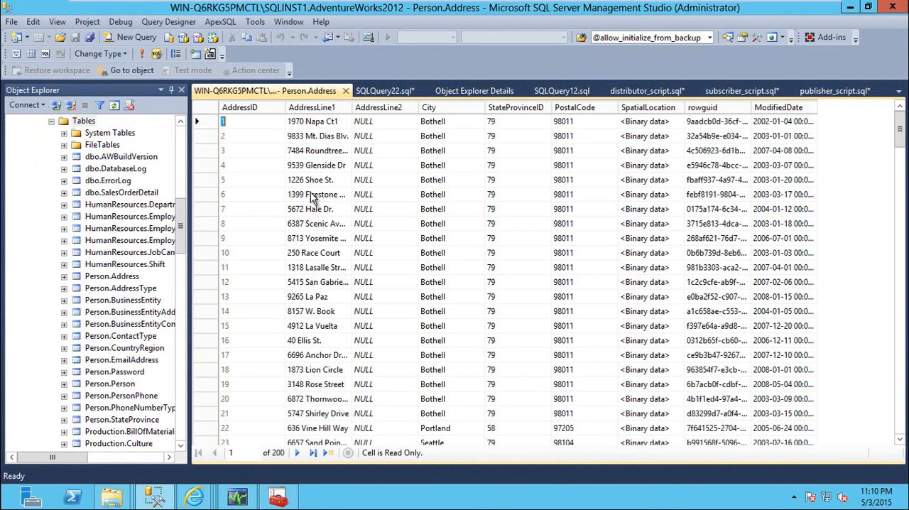
Step: Change the final character of AddressLine1 to 2 for AddressID 1 on SQLINST1, and close the table
left_click(337, 122)
left_click(342, 121)
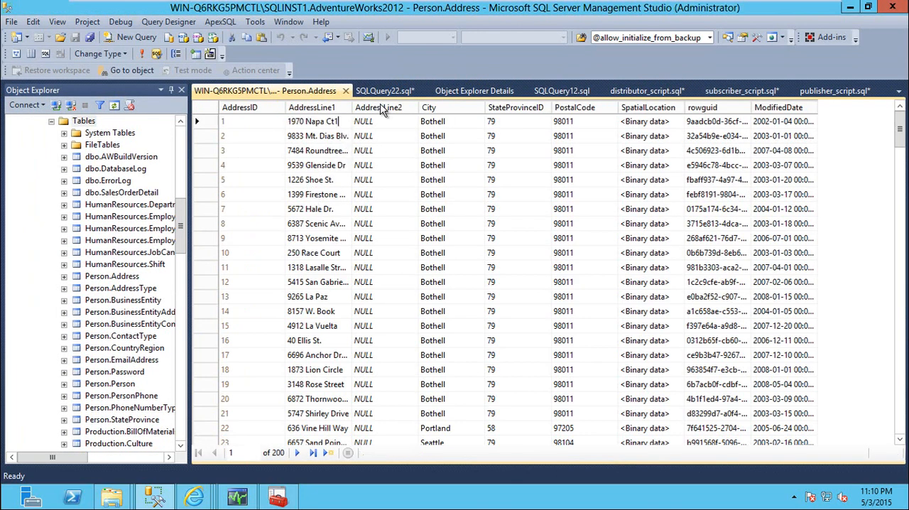
left_click(346, 91)
Step: Reopen the top 200 rows of Person.Address on WIN-Q6RKG5PMCTL to check whether the SQLINST1 edit replicated back
left_click_drag(181, 197, 185, 116)
double_click(99, 150)
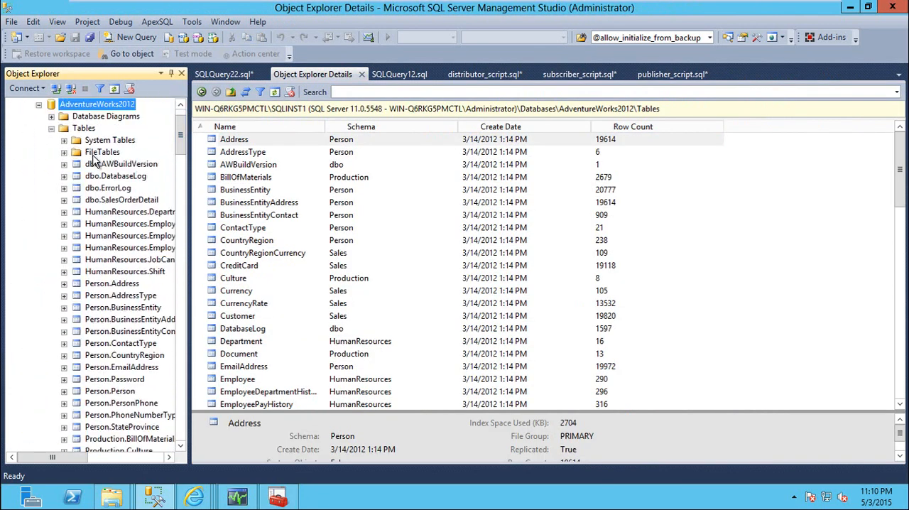
left_click(86, 129)
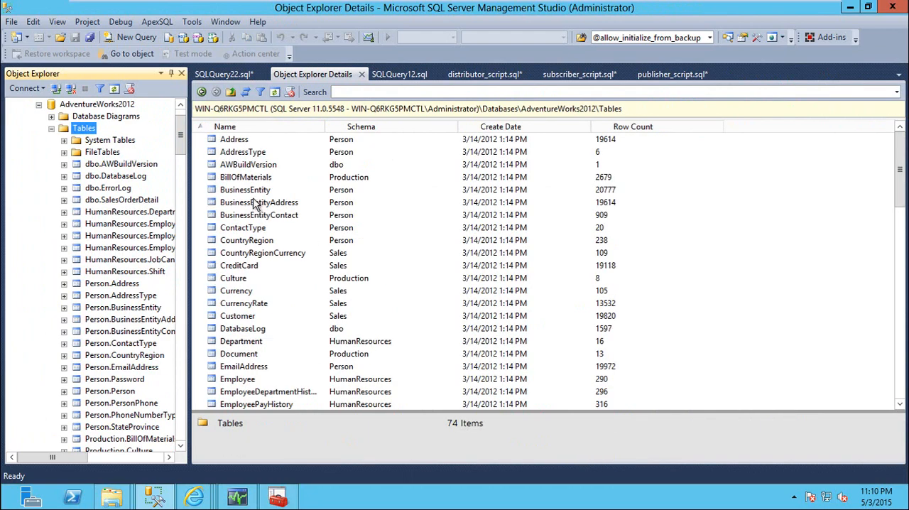
right_click(244, 141)
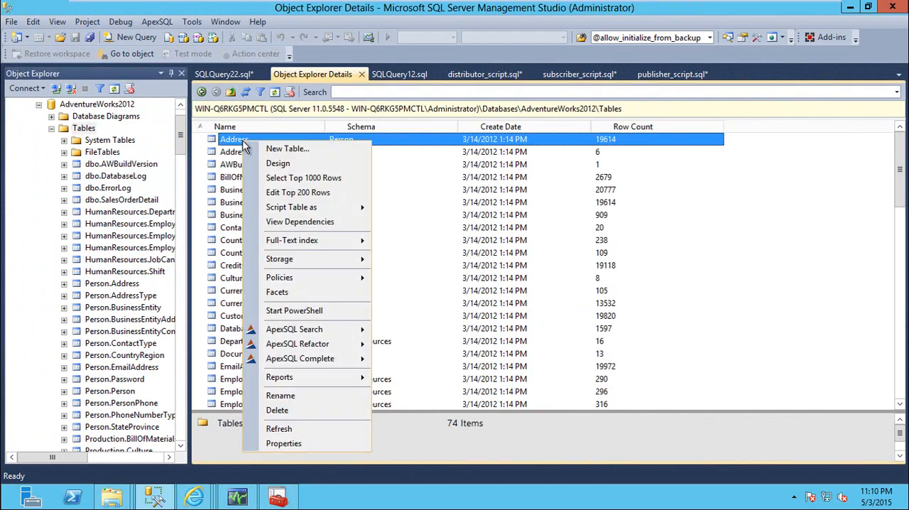
left_click(304, 193)
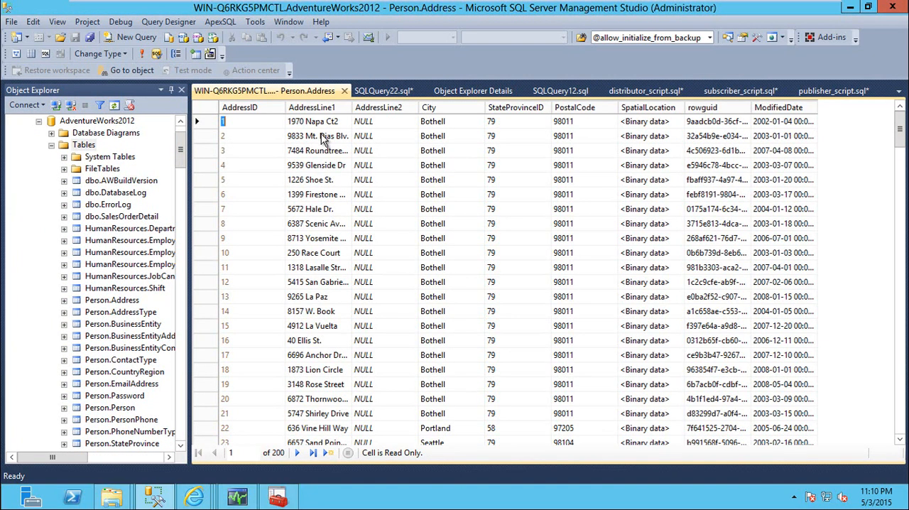
Step: Close the editable Person.Address table and select its top 1000 rows on WIN-Q6RKG5PMCTL in a new query
left_click(338, 123)
left_click(343, 122)
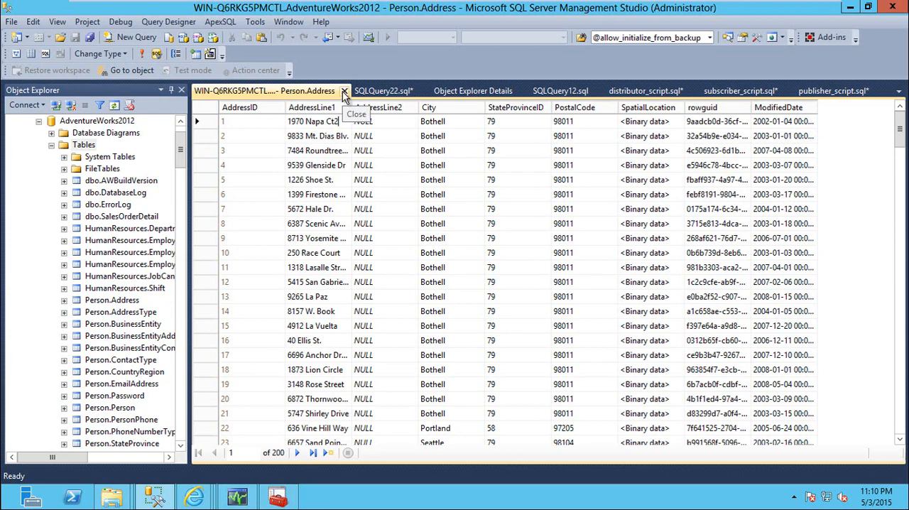
left_click(343, 93)
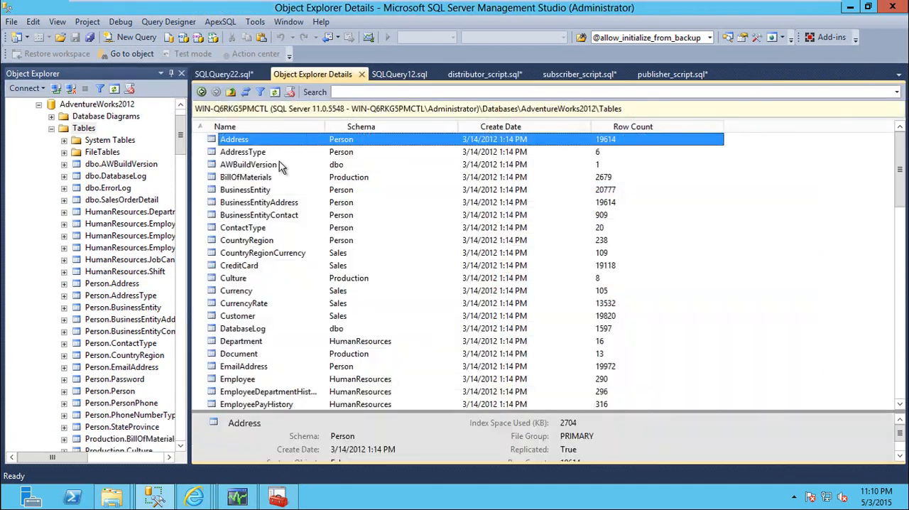
right_click(265, 141)
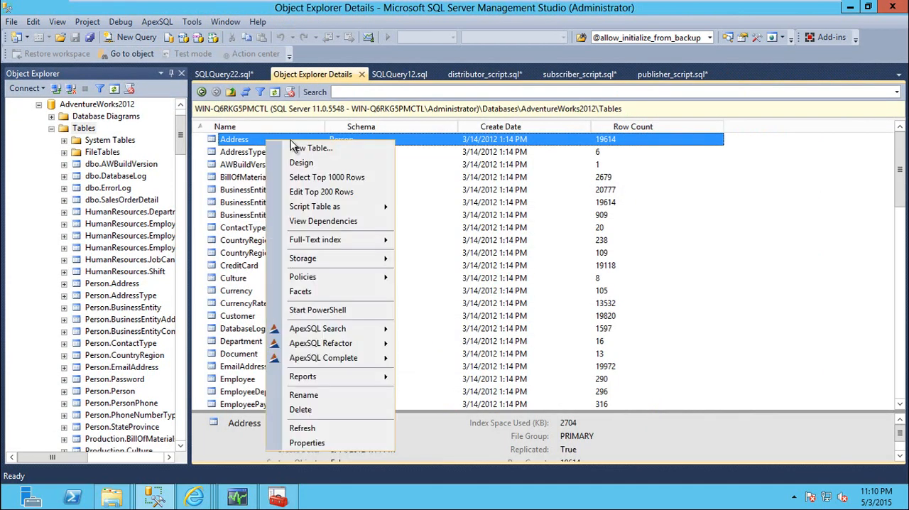
left_click(331, 178)
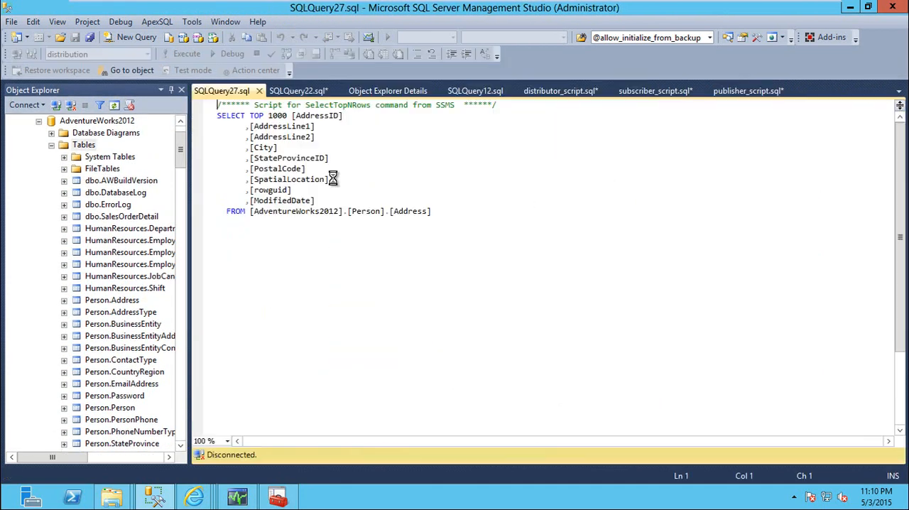
Step: Start an update statement below the SELECT query, targeting [AdventureWorks2012].[Person].[Address]
left_click(448, 216)
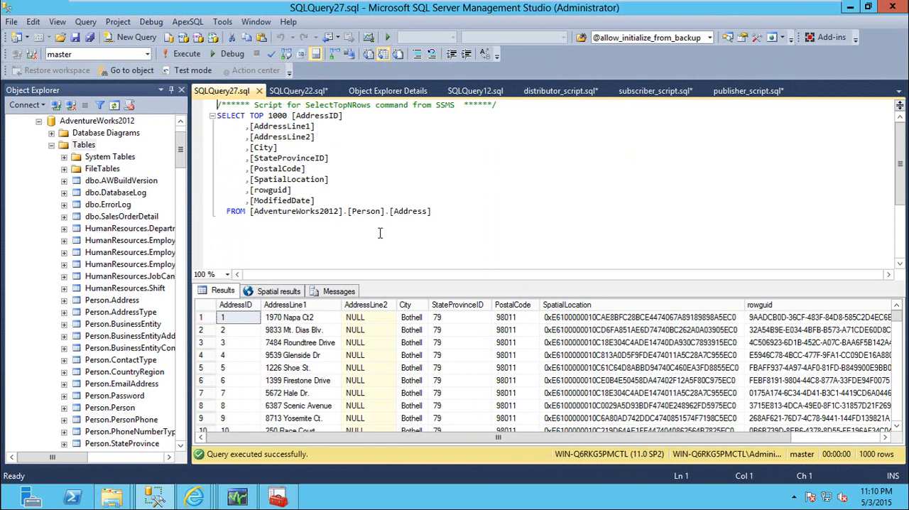
key("Return")
key("Return")
type("update")
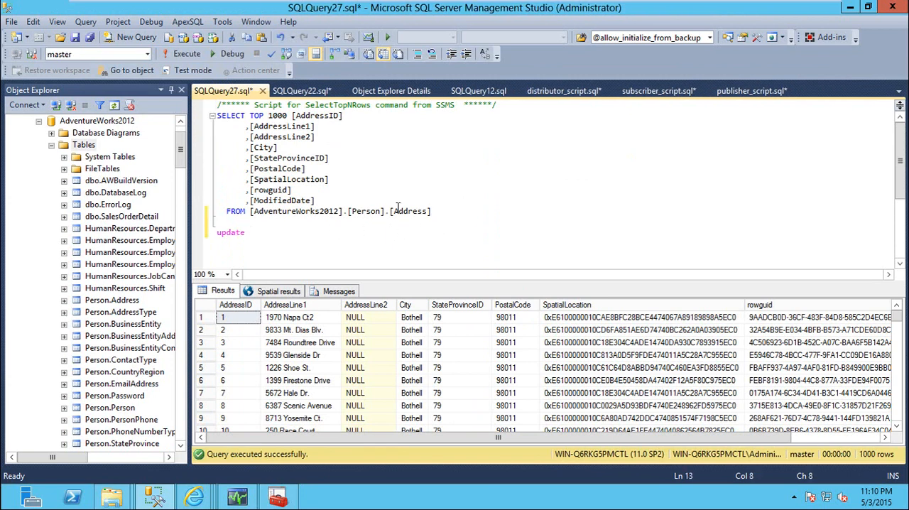
left_click_drag(250, 211, 319, 218)
left_click_drag(251, 211, 447, 211)
key("ctrl+c")
left_click(276, 233)
key("ctrl+v")
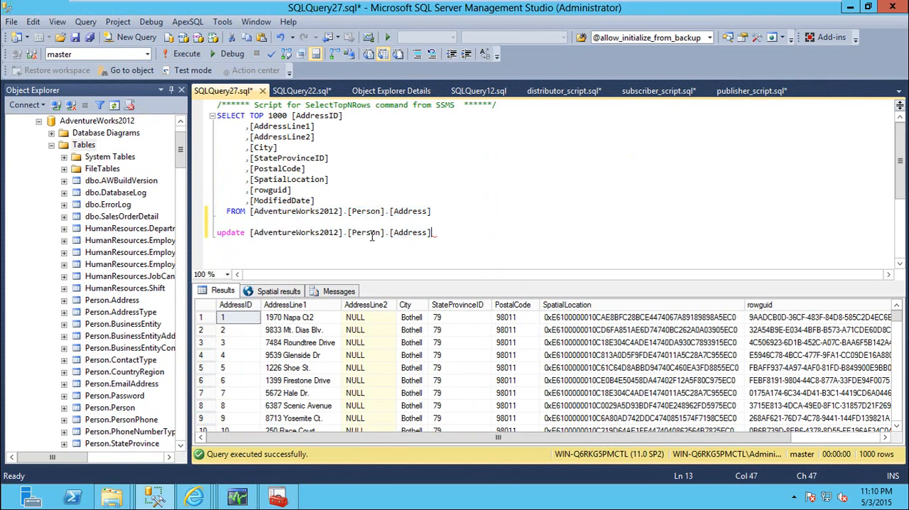
Step: Add a set clause assigning AddressLine1 the first row's street address without its final 2, followed by " - higher original id 100"
key("Return")
type("set ")
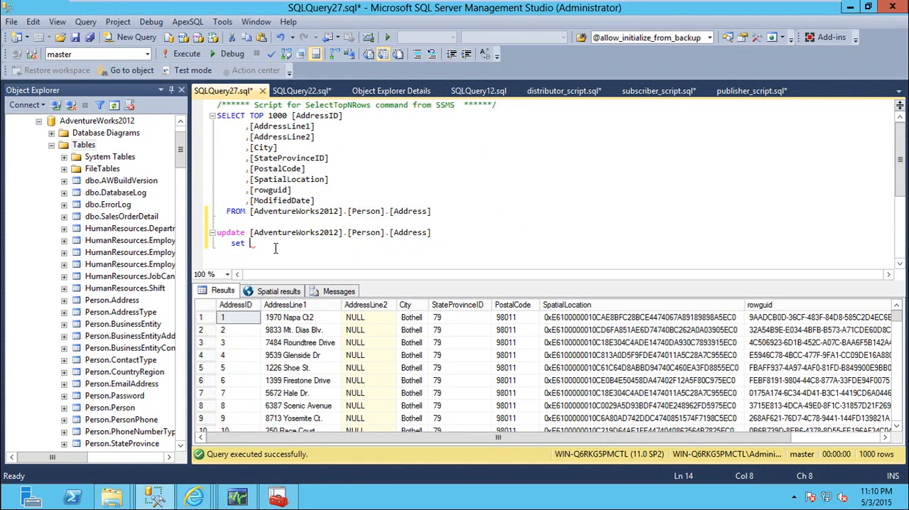
type("address")
key("Down")
key("Tab")
type("'")
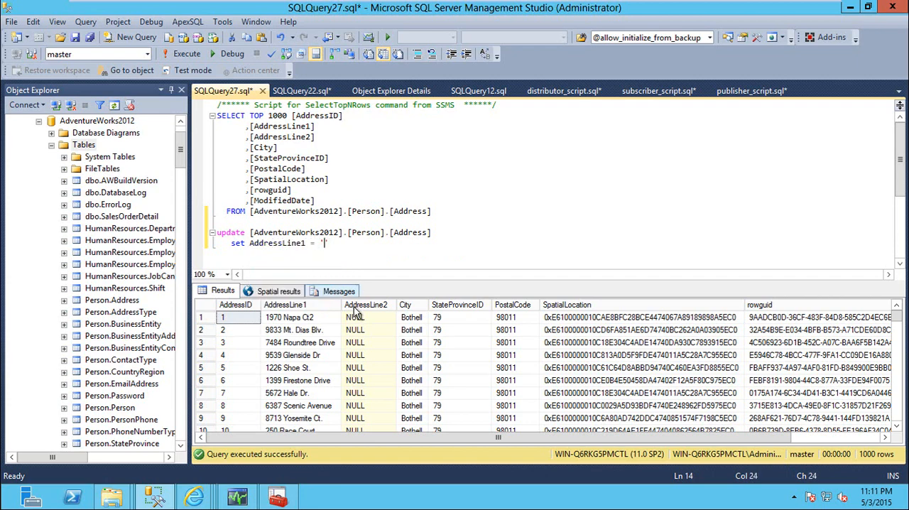
left_click_drag(288, 318, 385, 242)
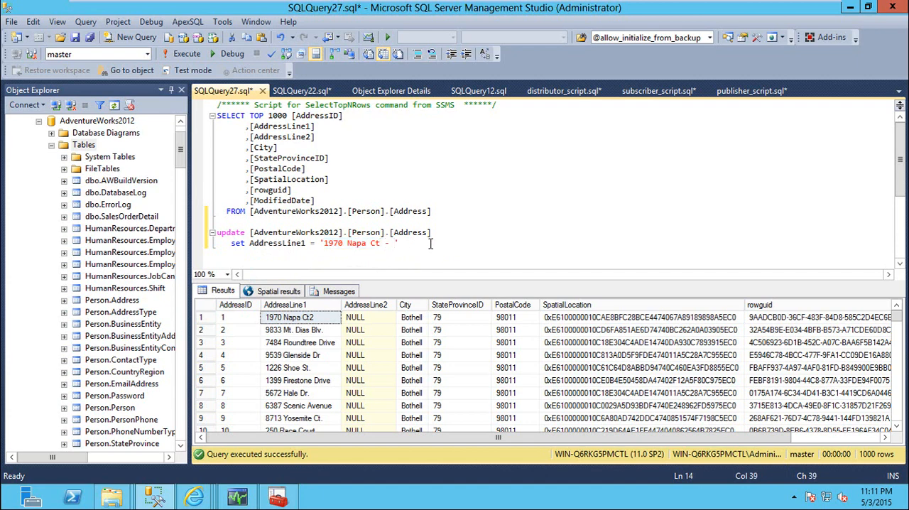
type("- higher original id 100'")
key("Return")
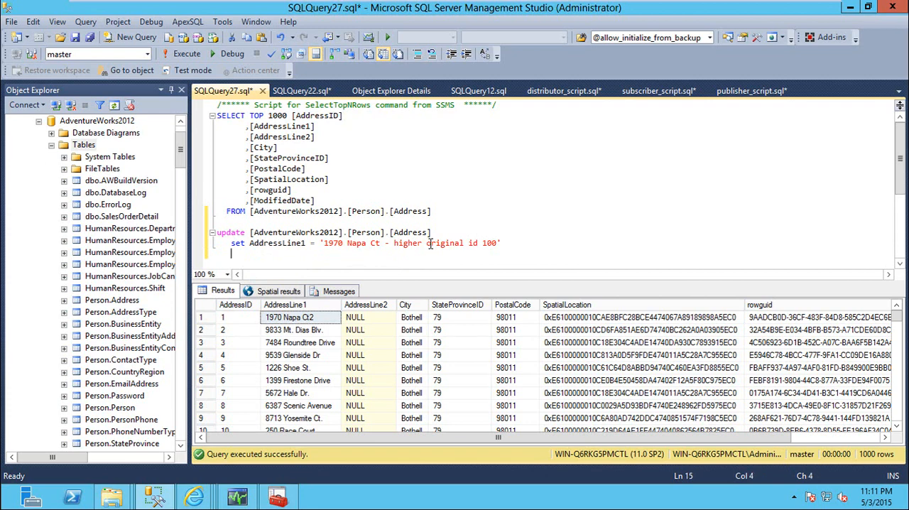
Step: Restrict the update statement with the condition where AddressID = 1
type("where AddressID")
key("Tab")
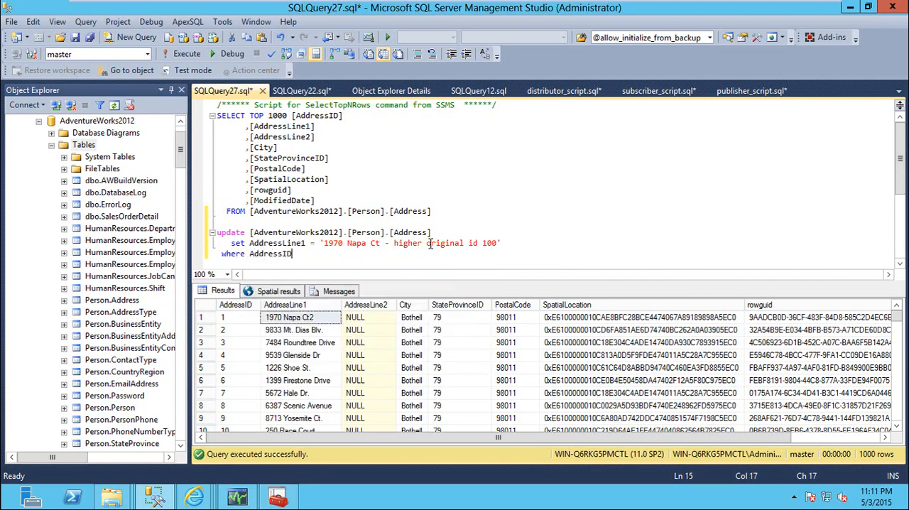
type("= 1")
key("Return")
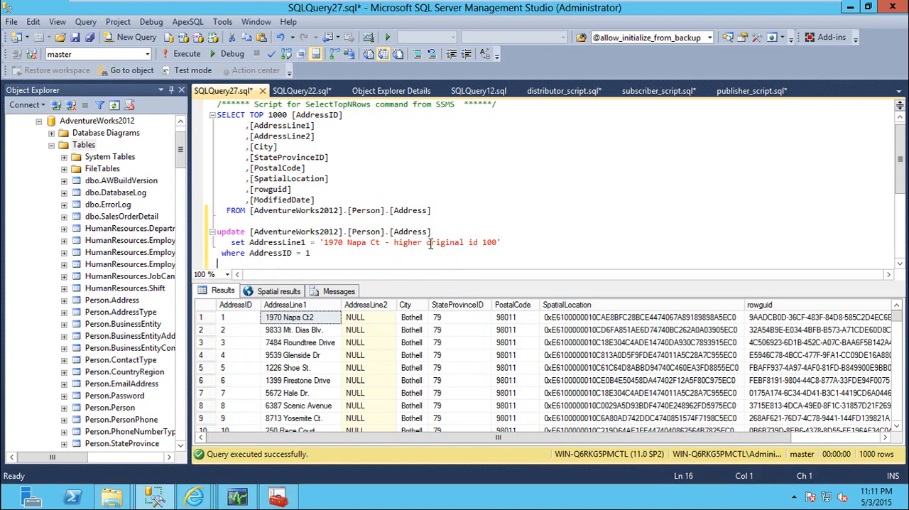
Step: Copy the complete three-line update statement from SQLQuery27.sql
key("shift+Up")
key("shift+Up")
key("shift+Up")
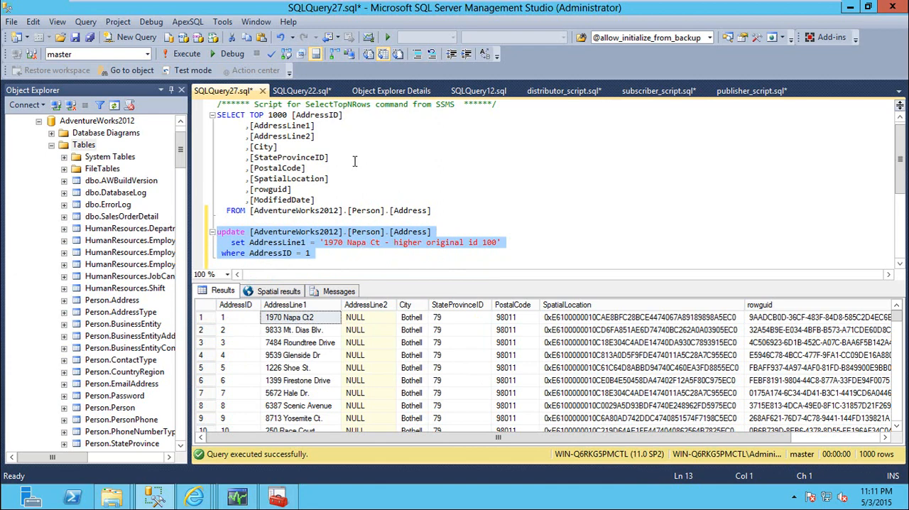
right_click(290, 243)
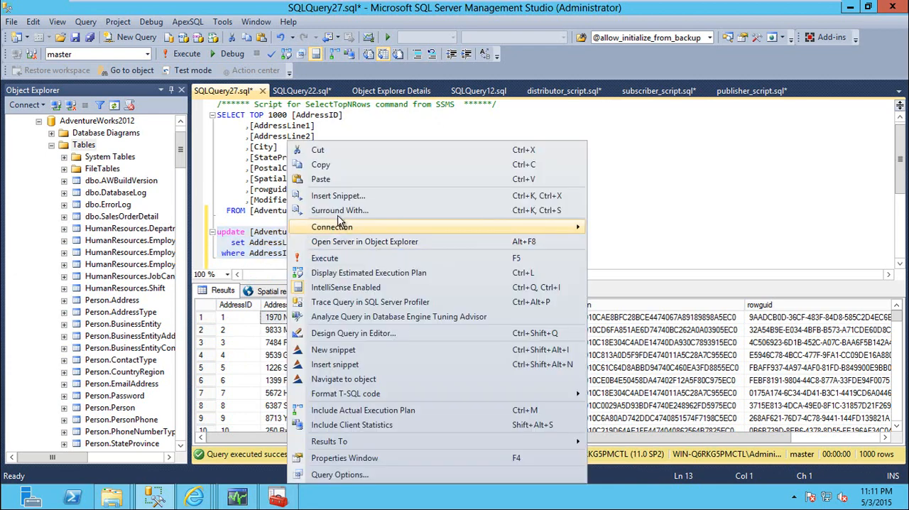
left_click(334, 168)
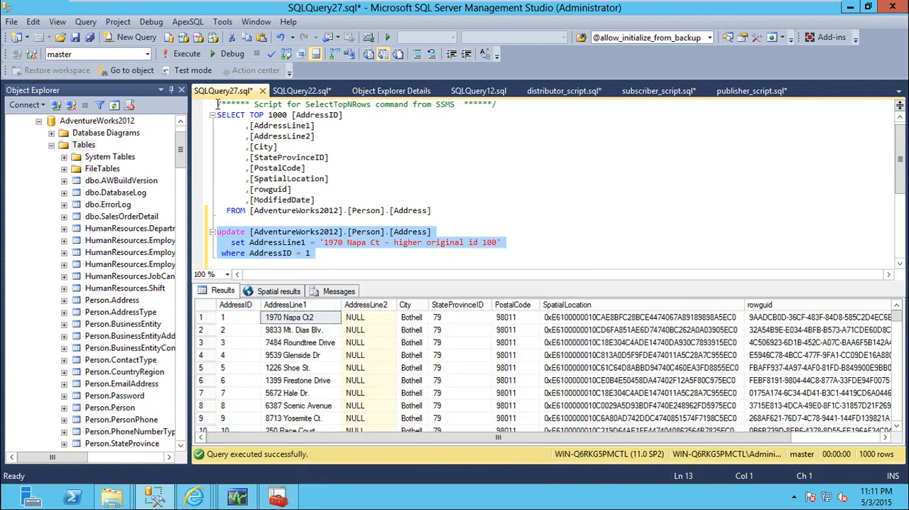
Step: Close the SQLQuery22.sql query on the MSlogreader_history table
left_click(304, 92)
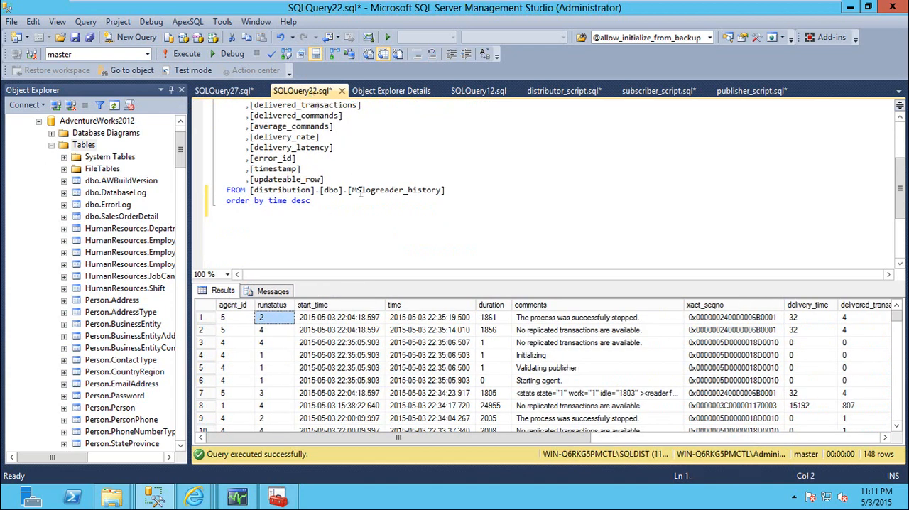
left_click(342, 91)
left_click(503, 328)
Step: Replace all of SQLQuery12.sql with the copied update statement and change the id at the end of its AddressLine1 text to 99
left_click(400, 92)
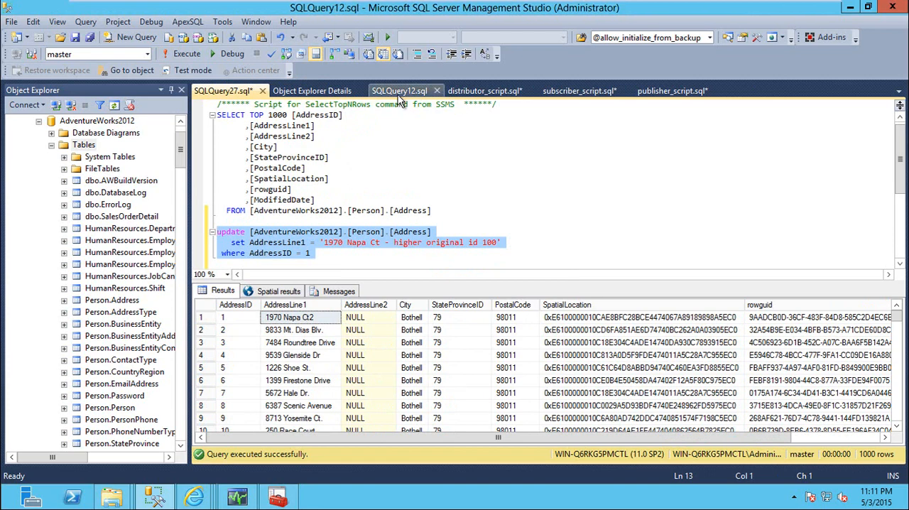
left_click(443, 165)
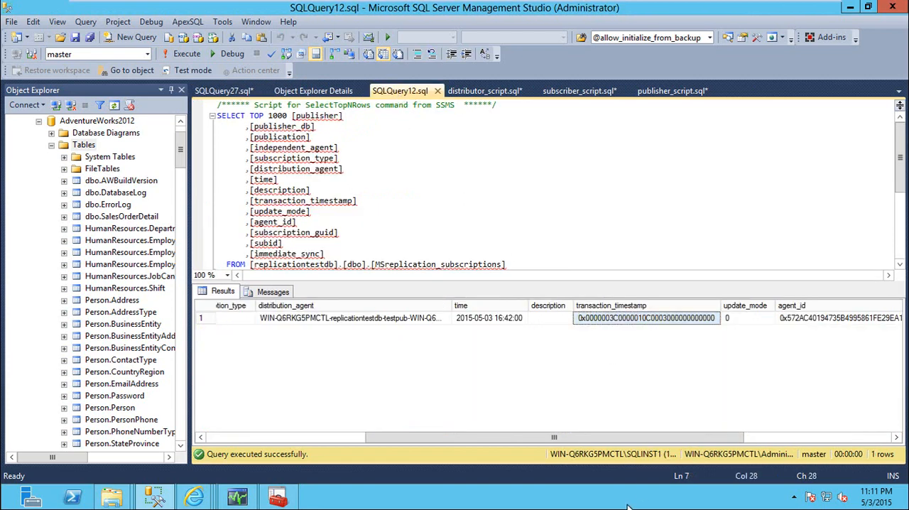
key("ctrl+a")
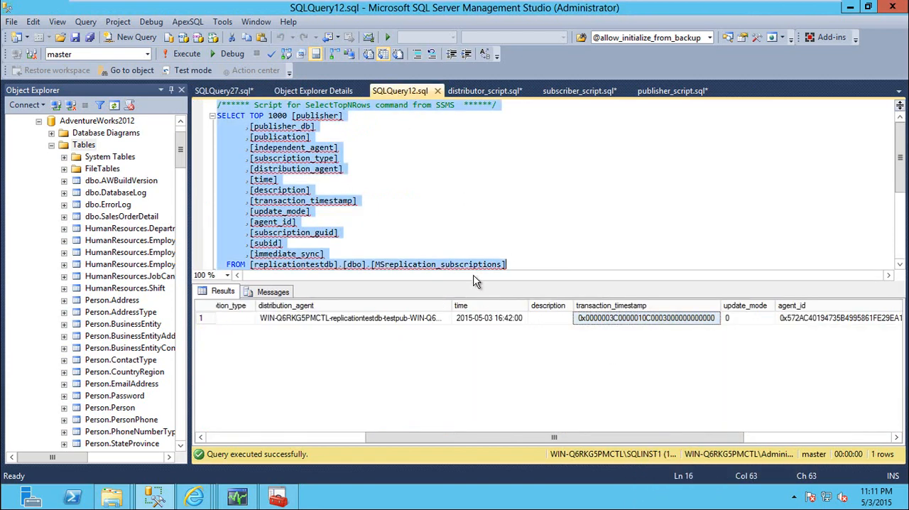
key("ctrl+v")
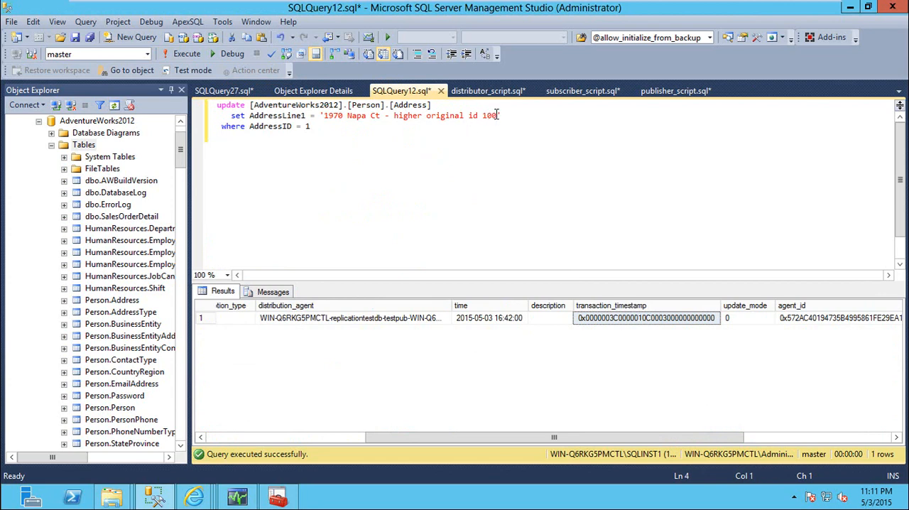
left_click_drag(499, 115, 483, 115)
type("99")
Step: Move Object Explorer Details behind publisher_script.sql so that SQLQuery27.sql and SQLQuery12.sql sit side by side
left_click_drag(304, 91, 698, 96)
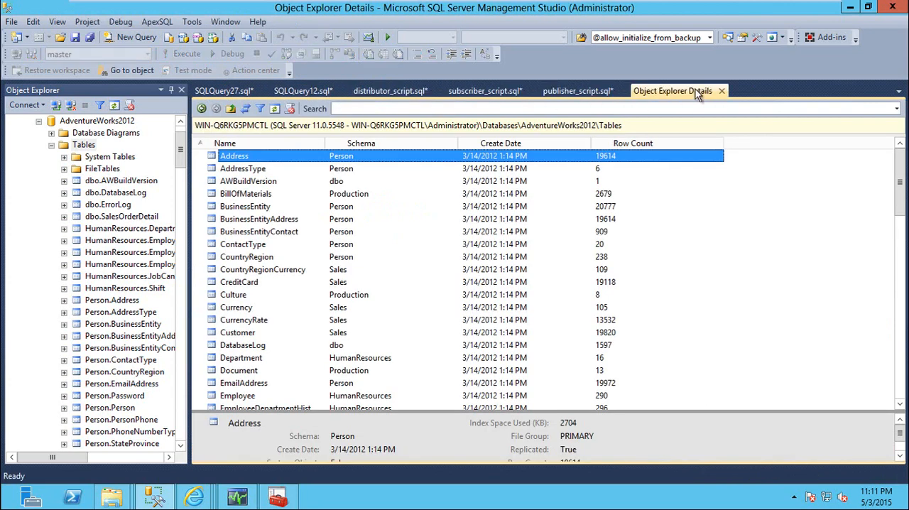
left_click(301, 91)
left_click(237, 93)
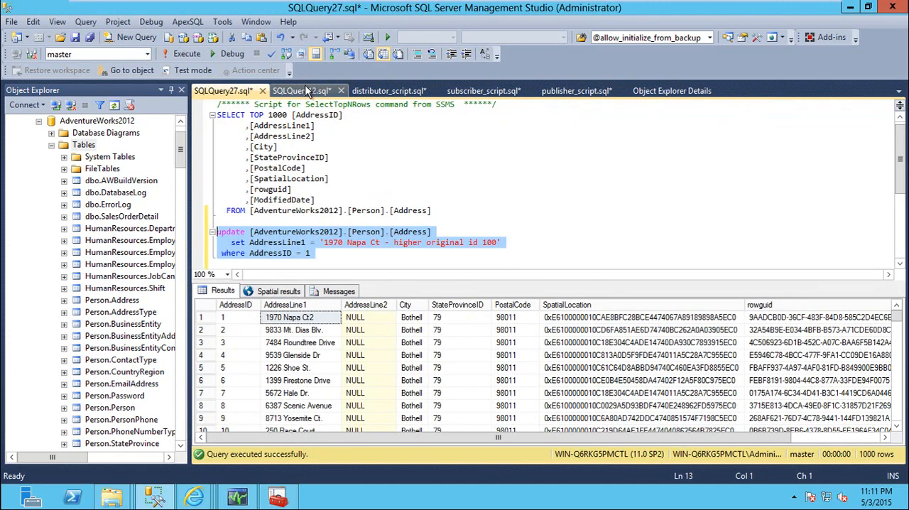
left_click(305, 91)
left_click(303, 140)
Step: Run the id 100 update from SQLQuery27.sql on WIN-Q6RKG5PMCTL, and try to run the id 99 update from SQLQuery12.sql
left_click(230, 91)
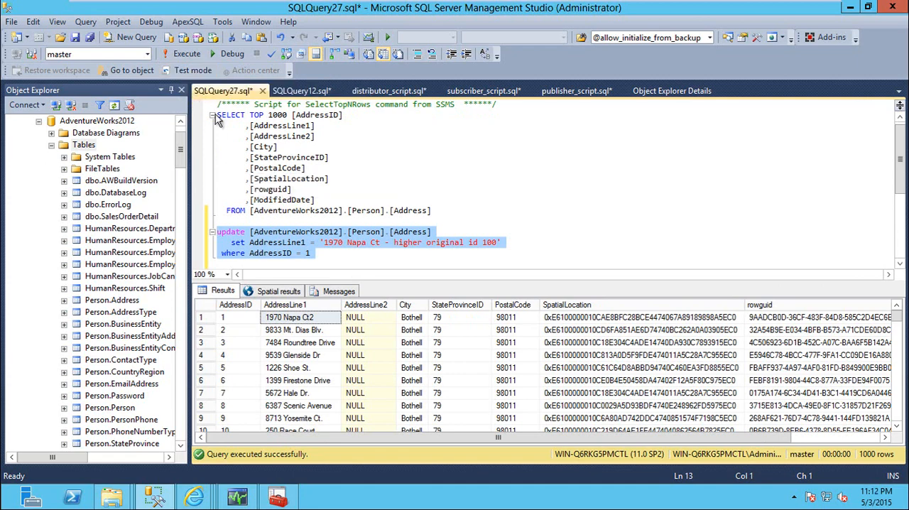
left_click(189, 54)
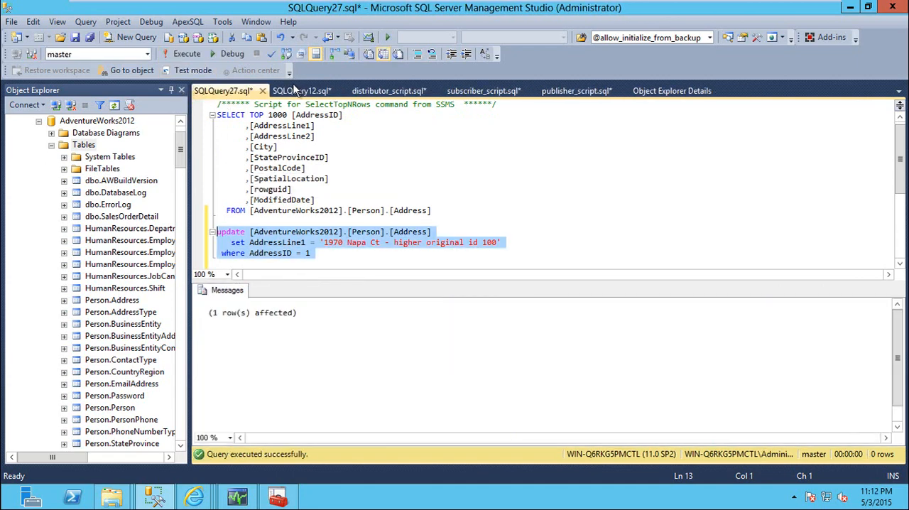
left_click(301, 91)
left_click(187, 54)
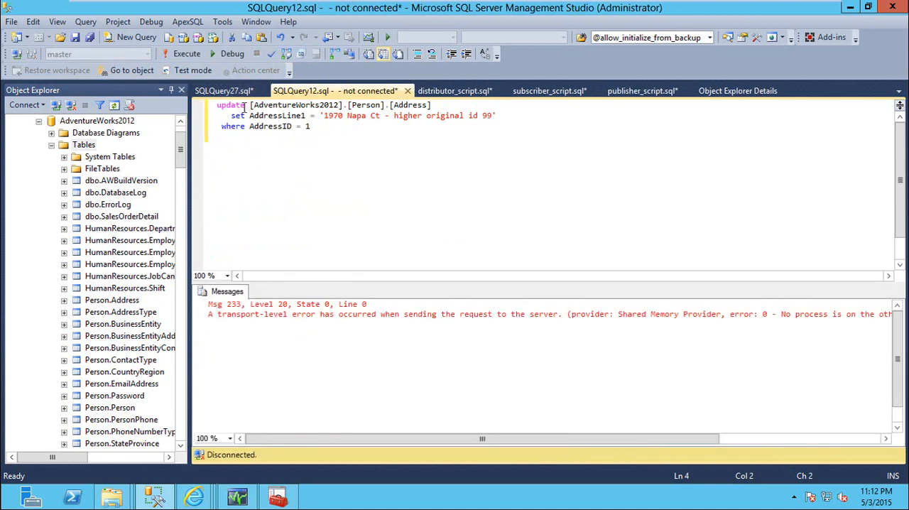
Step: Connect SQLQuery12.sql to the WIN-Q6RKG5PMCTL\SQLINST1 database engine
right_click(334, 128)
mouse_move(608, 216)
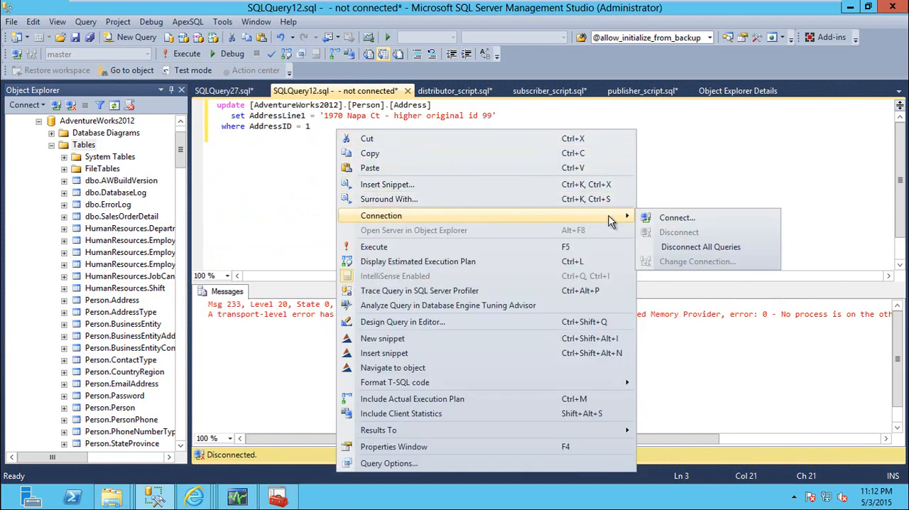
left_click(677, 220)
left_click(579, 172)
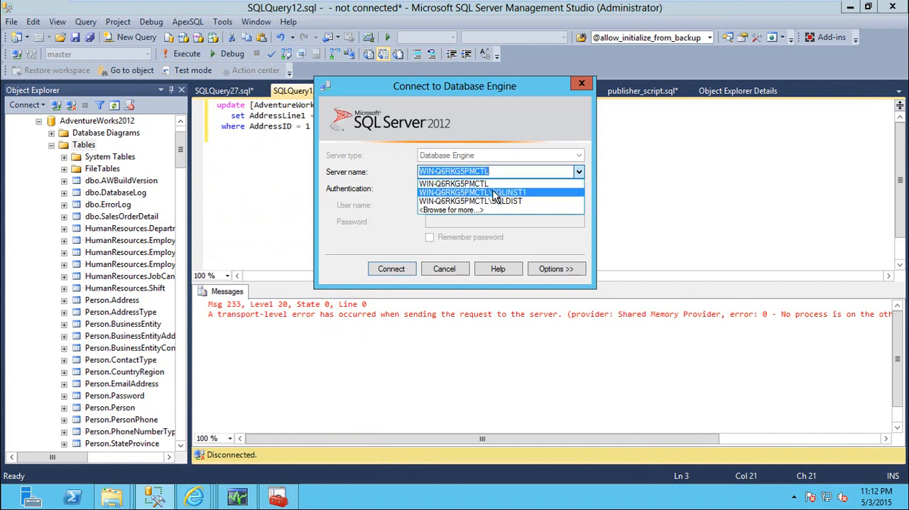
left_click(524, 191)
left_click(392, 269)
Step: Run only the SELECT query in SQLQuery27.sql to check AddressLine1 for AddressID 1 on WIN-Q6RKG5PMCTL
left_click(240, 94)
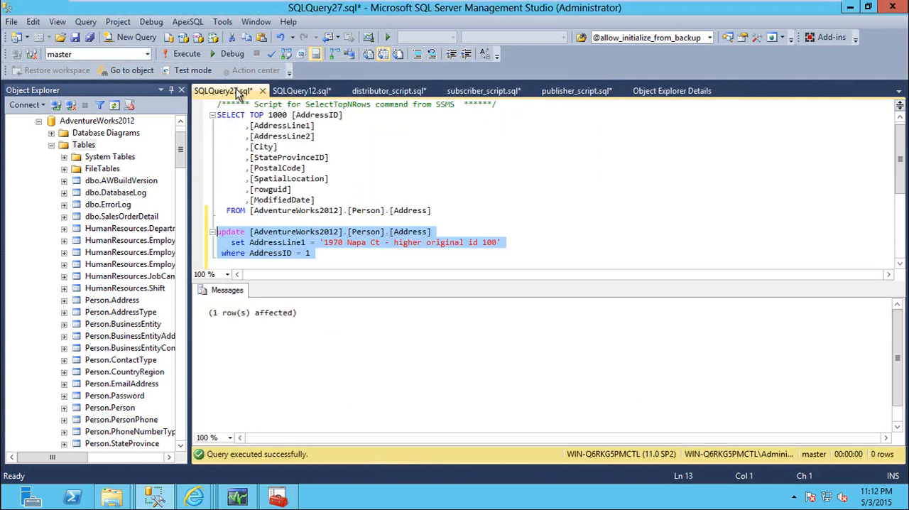
left_click_drag(431, 211, 216, 105)
left_click(186, 55)
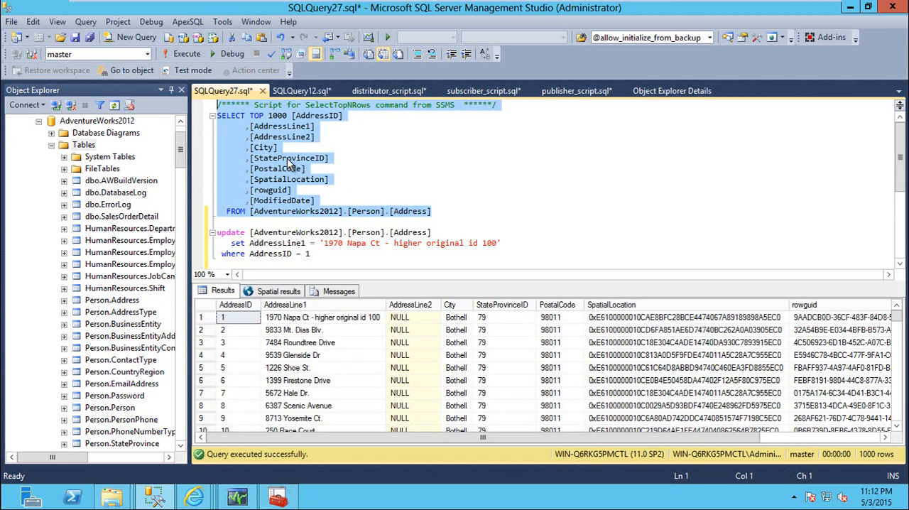
Step: Paste the SELECT TOP 1000 query above the update in SQLQuery12.sql and run it alone to check AddressLine1 on SQLINST1
left_click(299, 90)
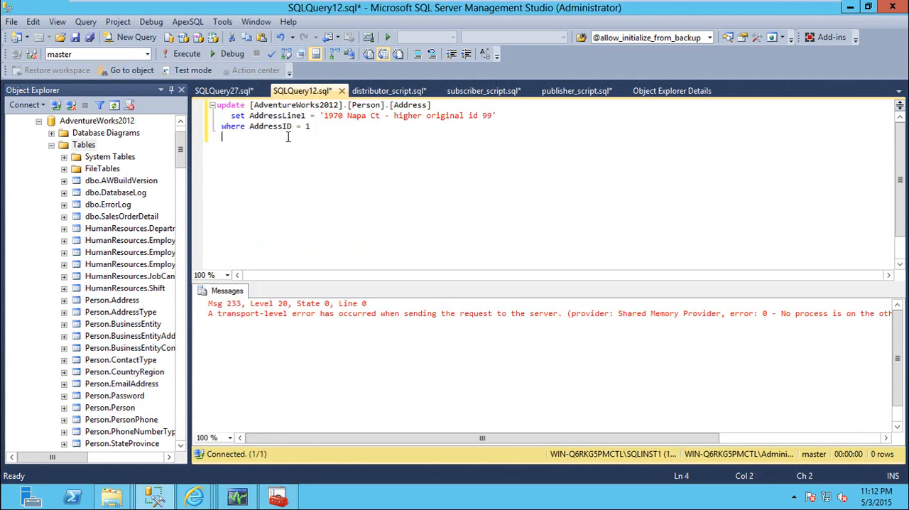
key("Return")
key("Return")
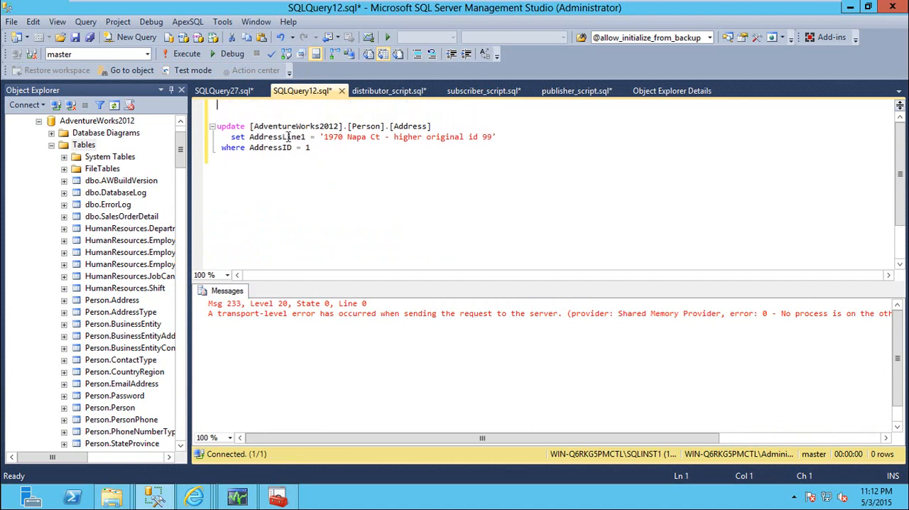
key("ctrl+v")
key("shift+Up")
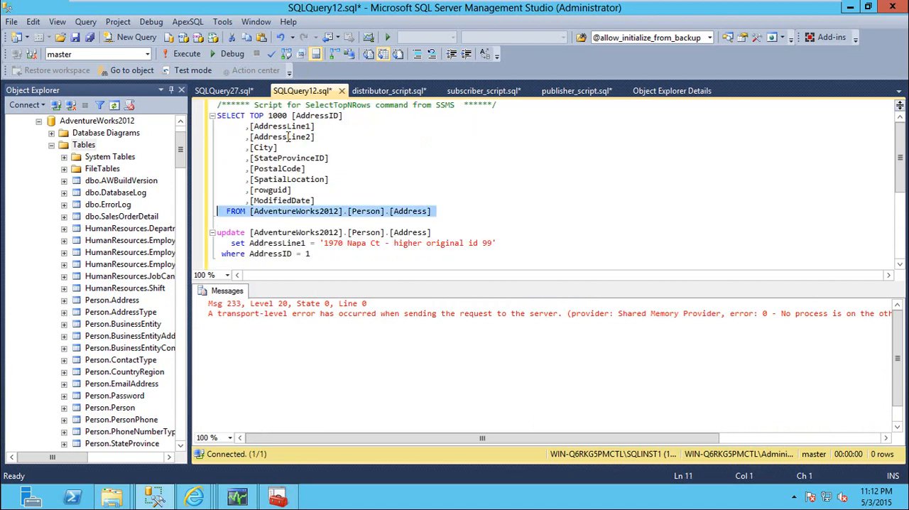
key("shift+Up")
key("shift+Up")
key("shift+Up")
key("shift+Up")
key("shift+Up")
key("shift+Up")
key("shift+Up")
key("shift+Up")
key("shift+Up")
key("shift+Up")
key("F5")
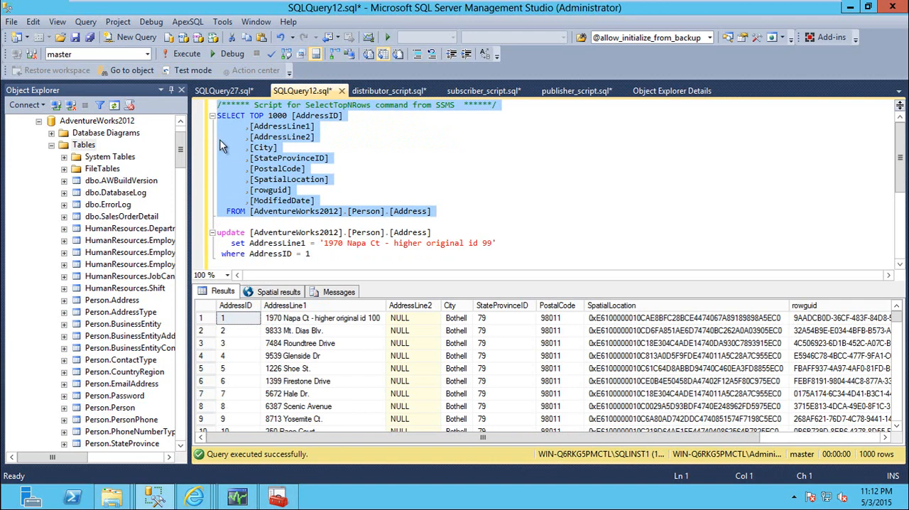
left_click(334, 323)
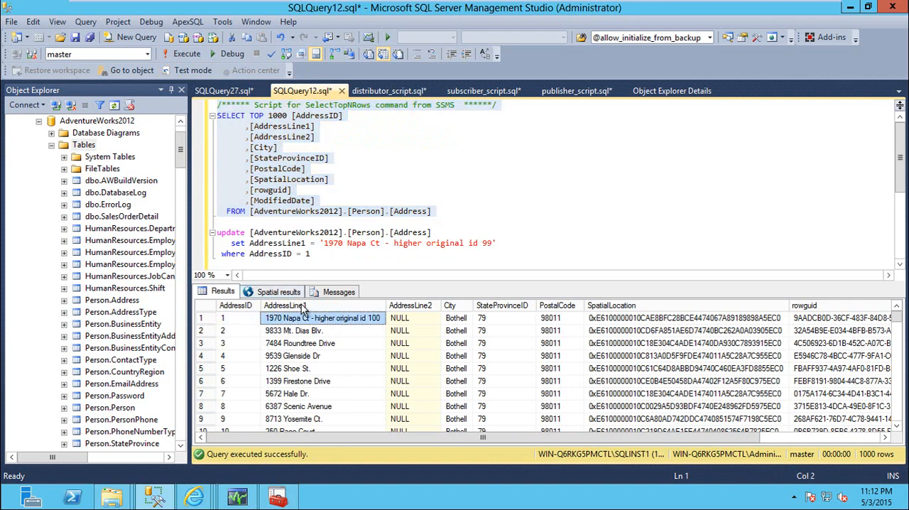
Step: Run the id 100 update from SQLQuery27.sql and the id 99 update from SQLQuery12.sql in quick succession for AddressID 1
left_click(224, 91)
left_click(301, 91)
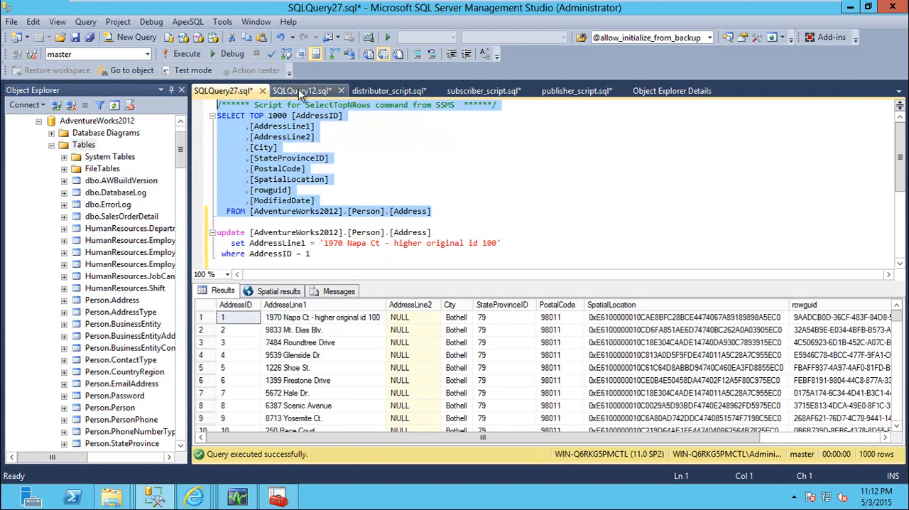
left_click_drag(234, 264, 217, 233)
scroll(334, 216, "down", 1)
left_click(224, 91)
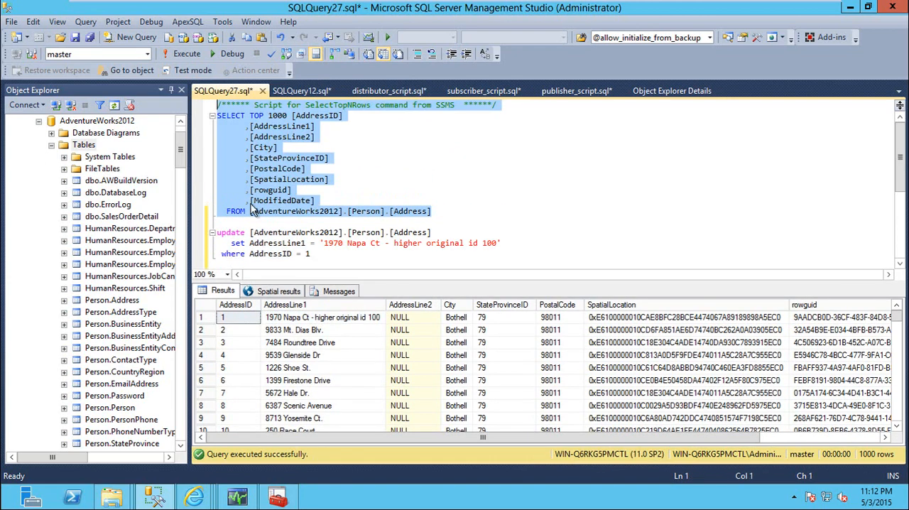
scroll(234, 236, "down", 1)
left_click_drag(229, 236, 213, 201)
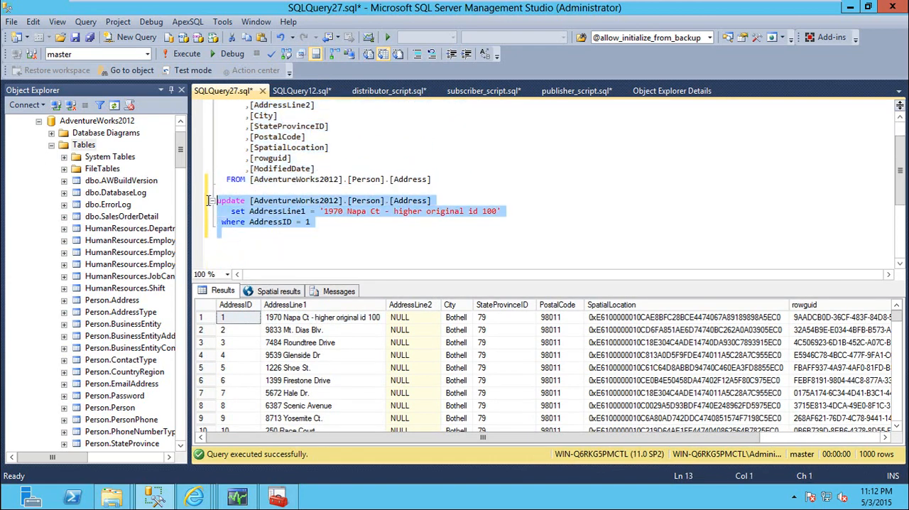
key("F5")
left_click(298, 92)
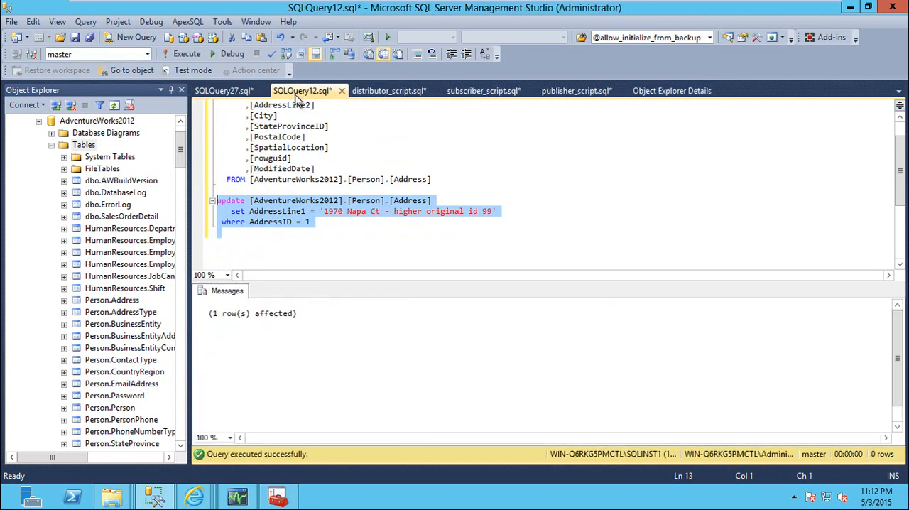
Step: Run only the SELECT query in SQLQuery27.sql to check AddressLine1 for AddressID 1 on WIN-Q6RKG5PMCTL after the conflicting updates
left_click(249, 92)
left_click(250, 189)
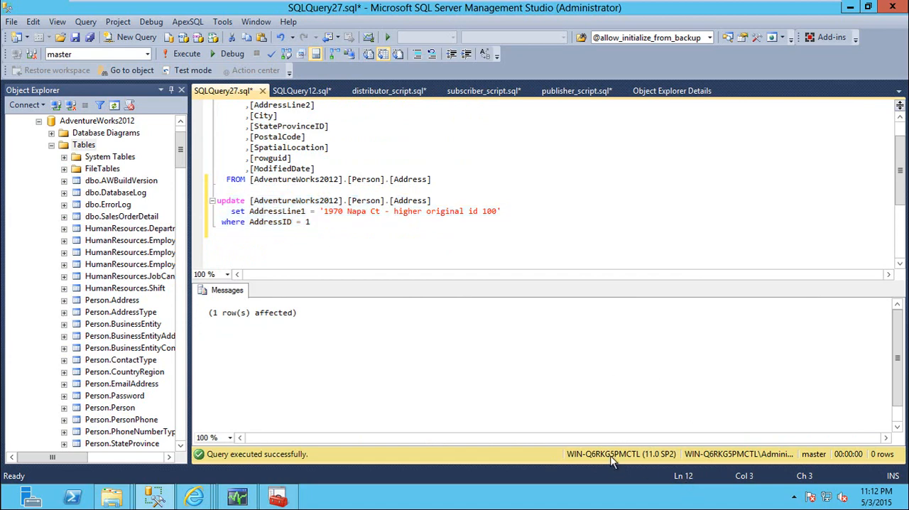
left_click_drag(250, 189, 183, 64)
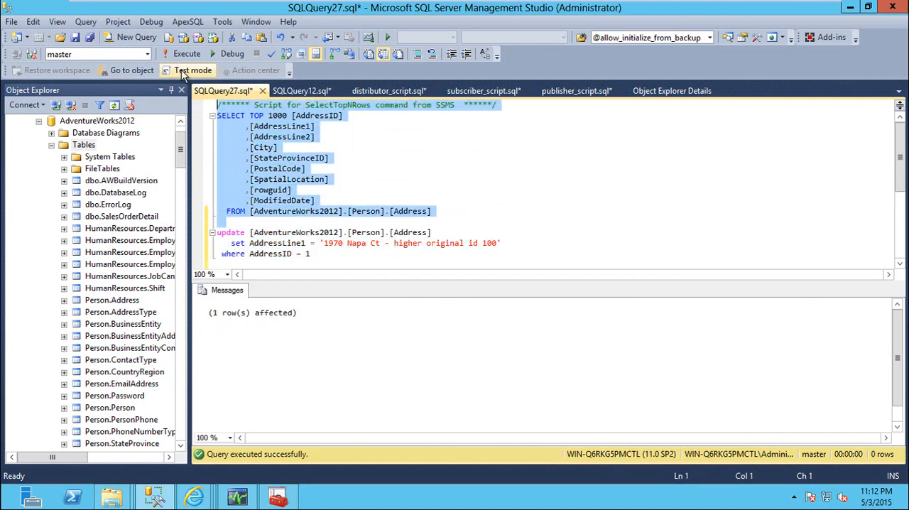
key("F5")
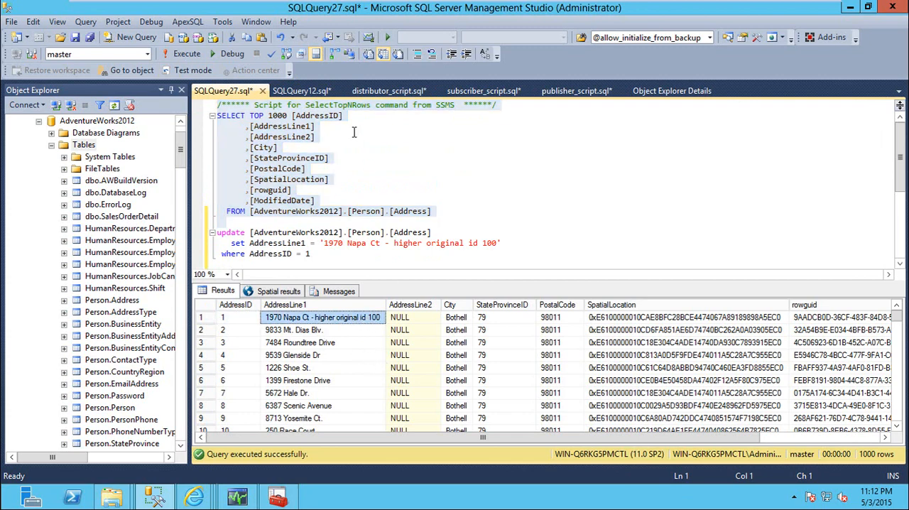
Step: Run only the SELECT query in SQLQuery12.sql on SQLINST1 and compare AddressLine1 for AddressID 1 with the SQLQuery27.sql results
left_click(302, 91)
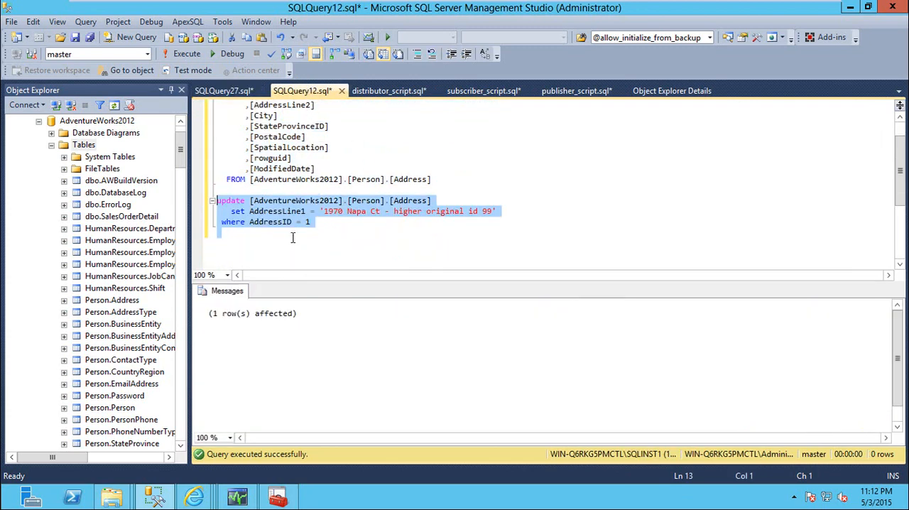
left_click_drag(250, 189, 183, 71)
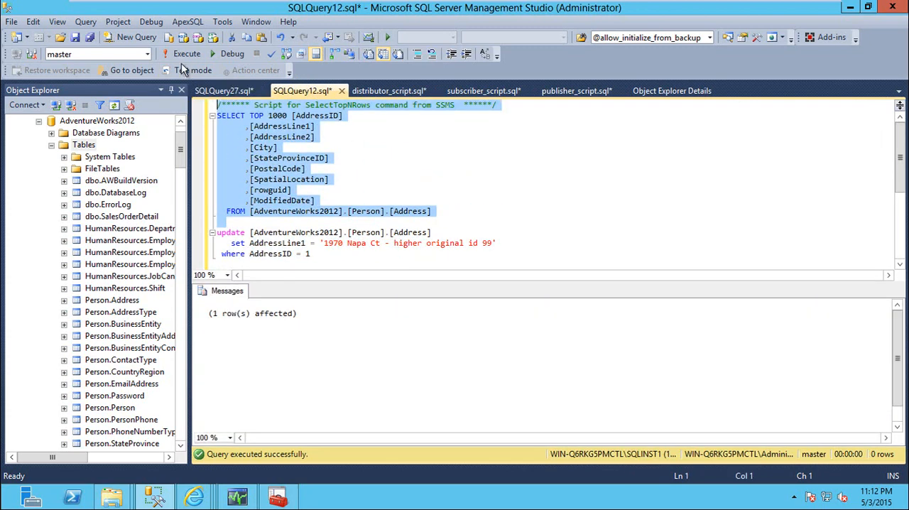
key("F5")
left_click(372, 320)
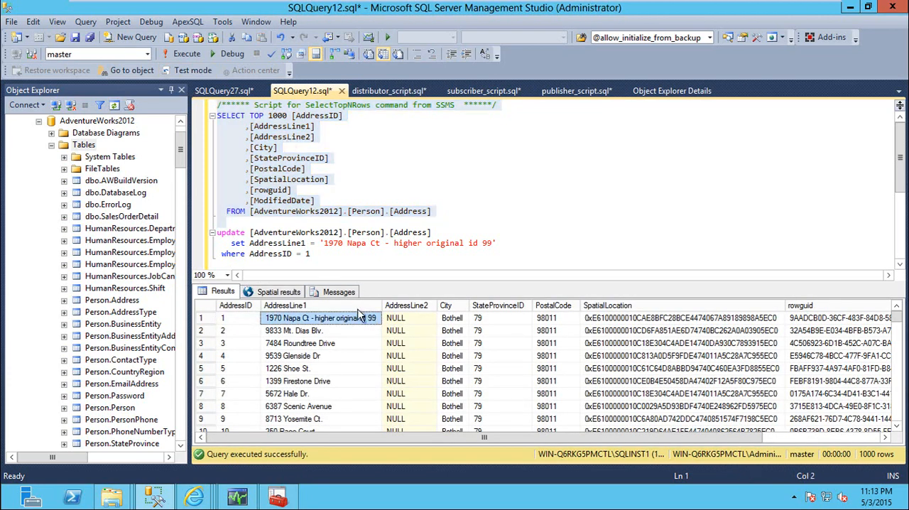
left_click(225, 90)
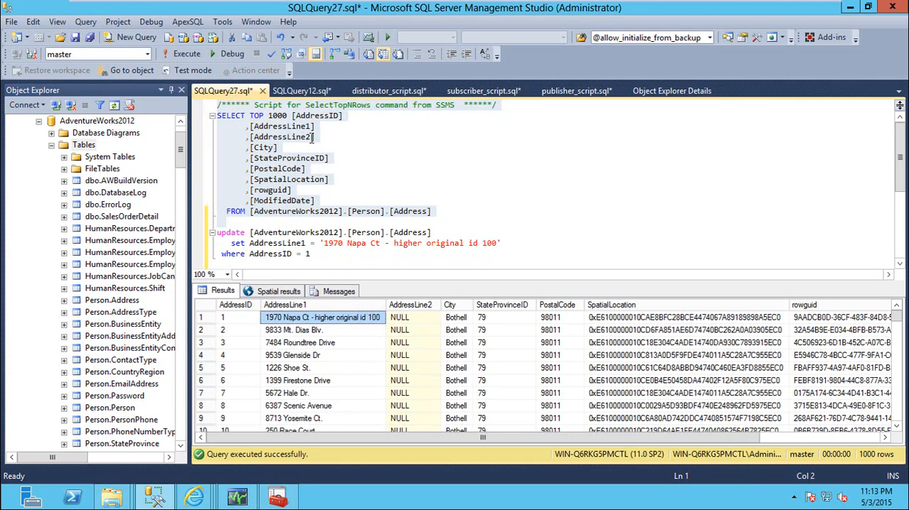
left_click(301, 89)
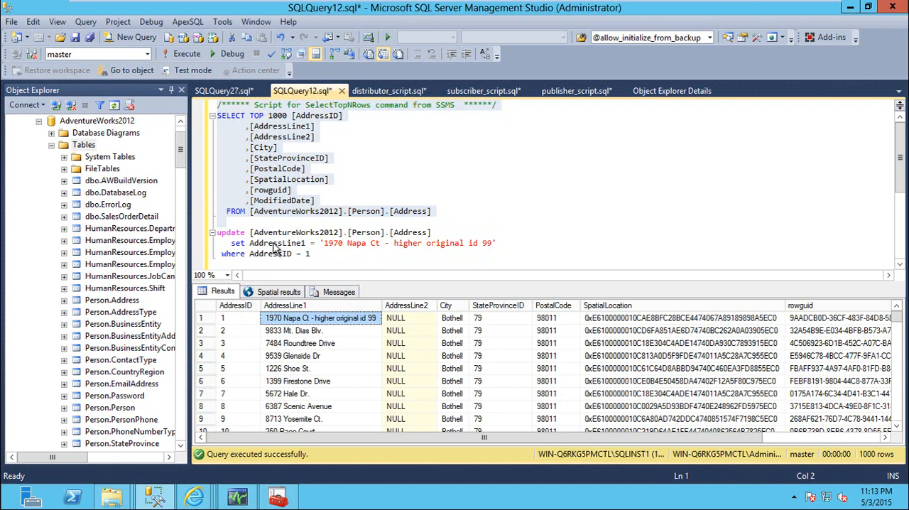
Step: Close Sql Server Configuration Manager and refresh the WIN-Q6RKG5PMCTL publisher in Replication Monitor
left_click(277, 496)
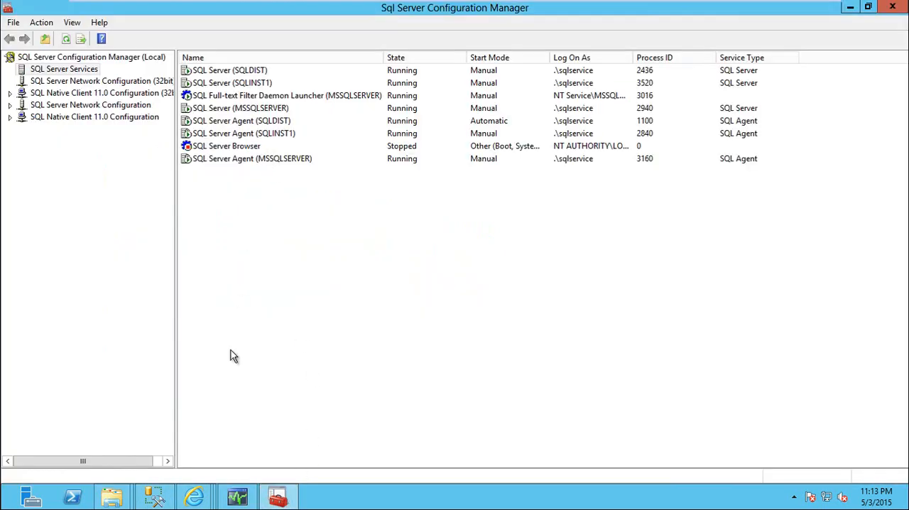
left_click(892, 7)
left_click(237, 497)
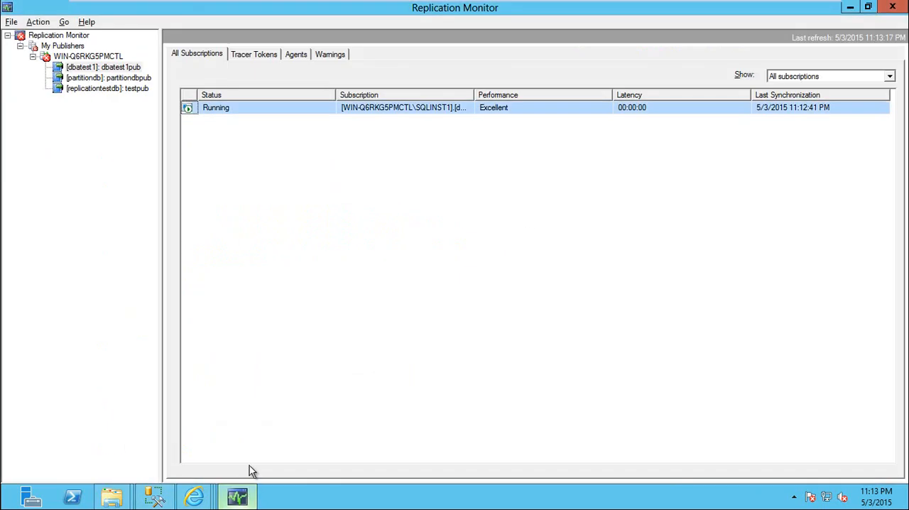
left_click(78, 58)
right_click(78, 57)
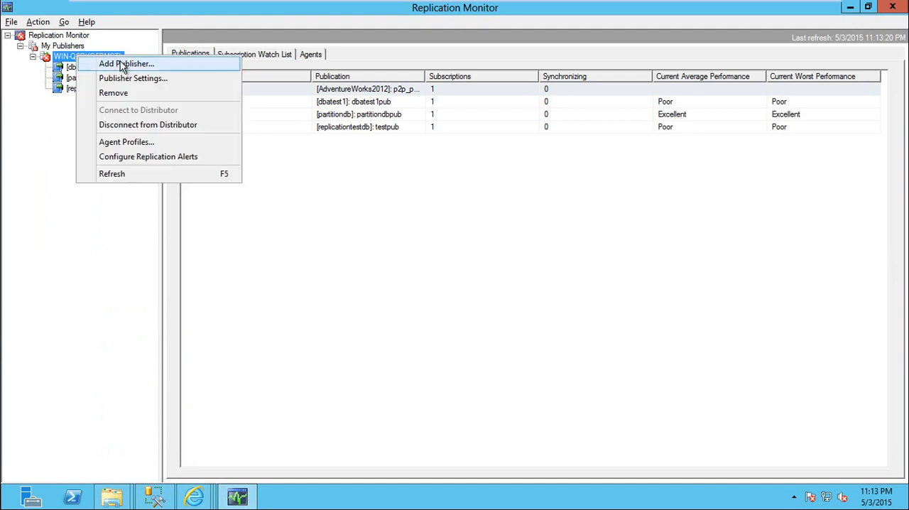
left_click(115, 164)
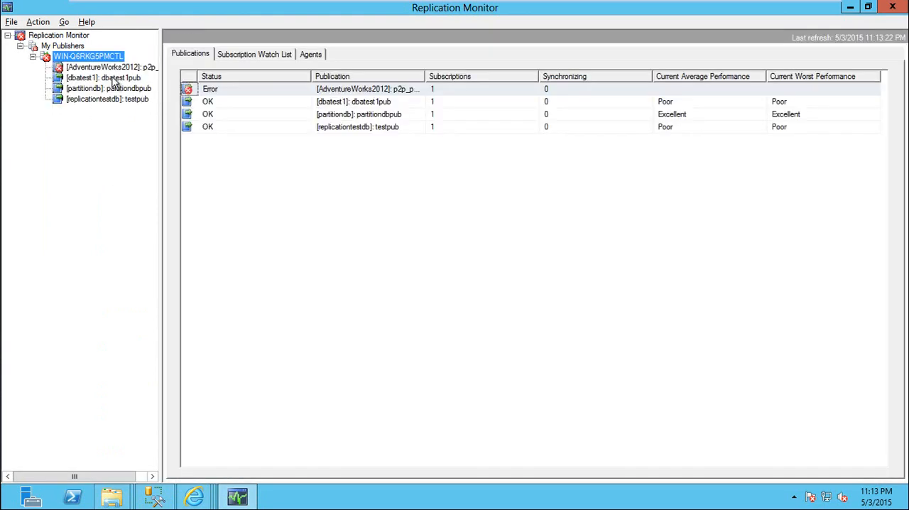
Step: Widen the Publication column and open the AdventureWorks2012 p2p_pub subscription's distribution history in a maximized window
double_click(425, 76)
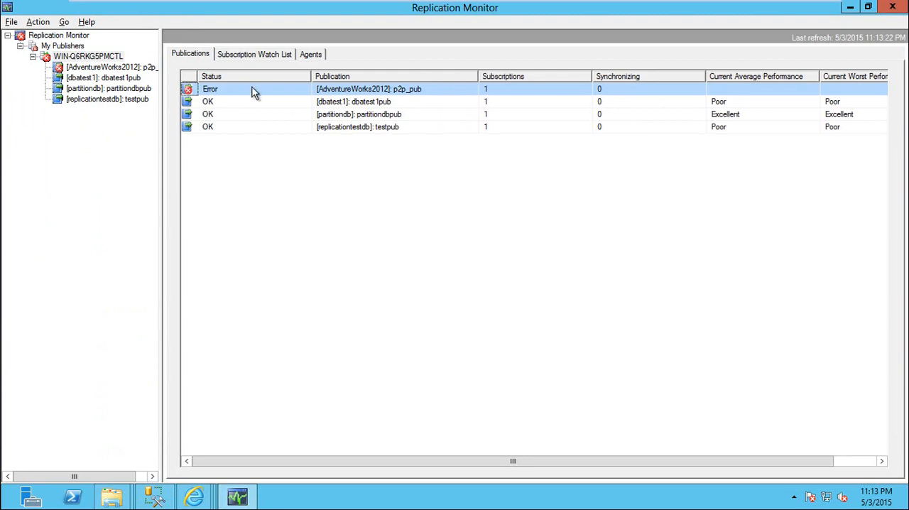
double_click(367, 91)
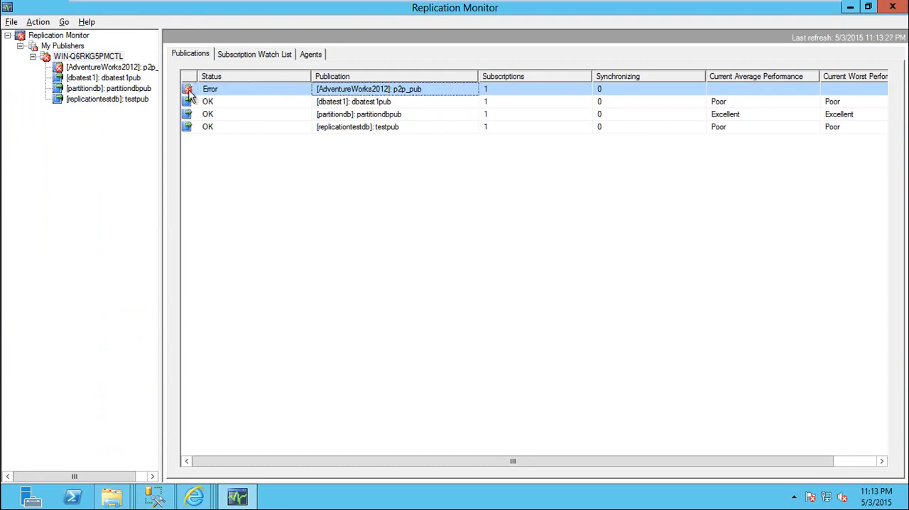
double_click(303, 110)
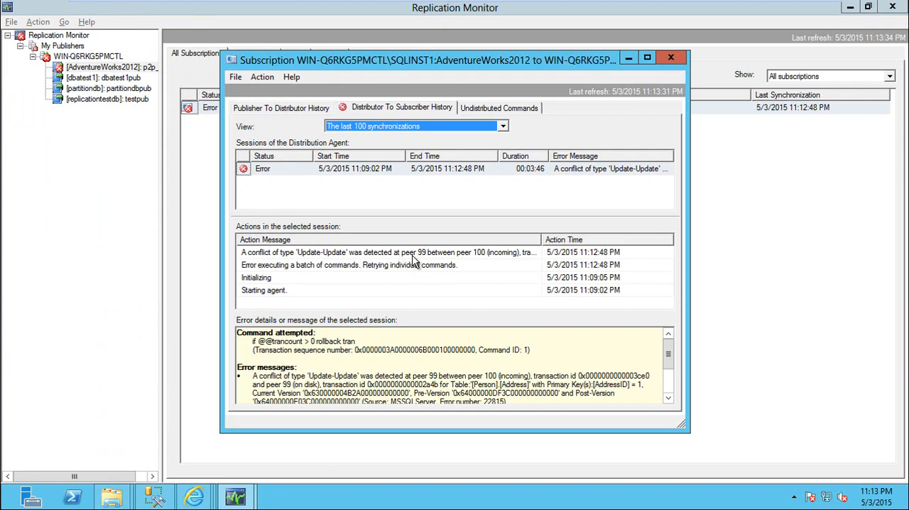
left_click(647, 58)
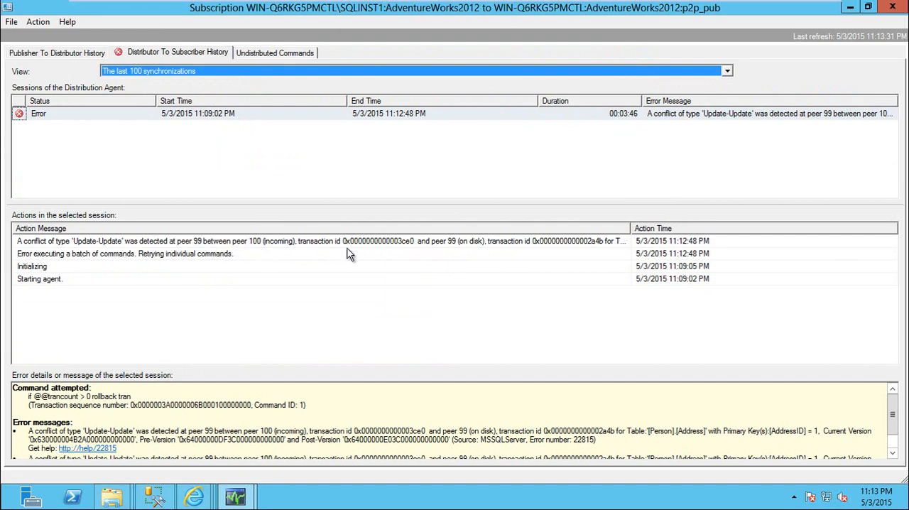
Step: Examine the conflict error details for the Distribution Agent session, including the peers, transaction ids, table and row versions
left_click(387, 242)
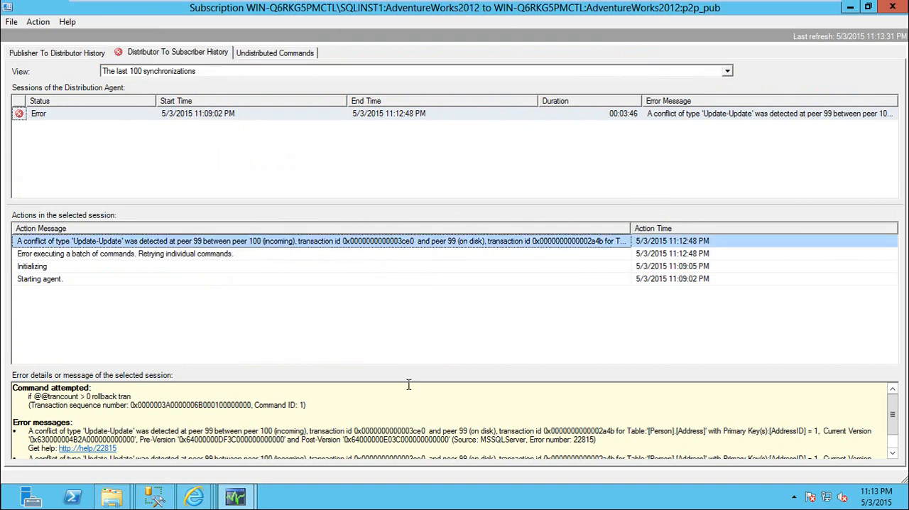
left_click_drag(36, 432, 348, 431)
left_click(344, 439)
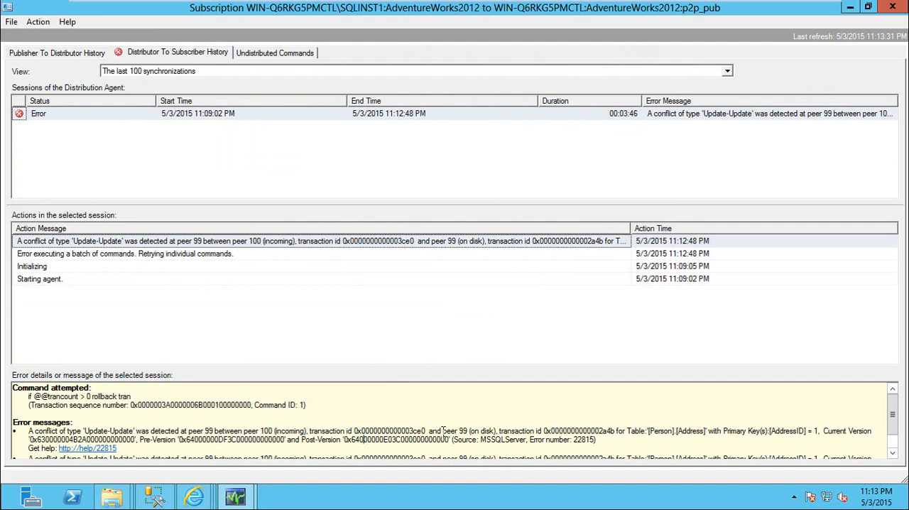
left_click_drag(444, 430, 537, 431)
left_click(552, 430)
left_click_drag(642, 432, 828, 425)
left_click(256, 444)
scroll(258, 440, "down", 1)
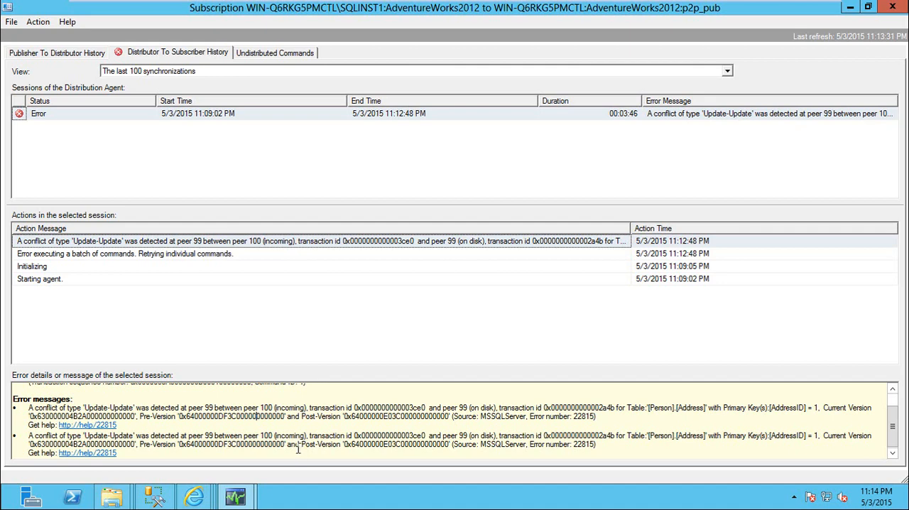
Step: Switch to SQL Server Management Studio and review the peer-to-peer conflict detection settings in p2p_pub's subscription options on WIN-Q6RKG5PMCTL, then close the properties
key("alt+Tab")
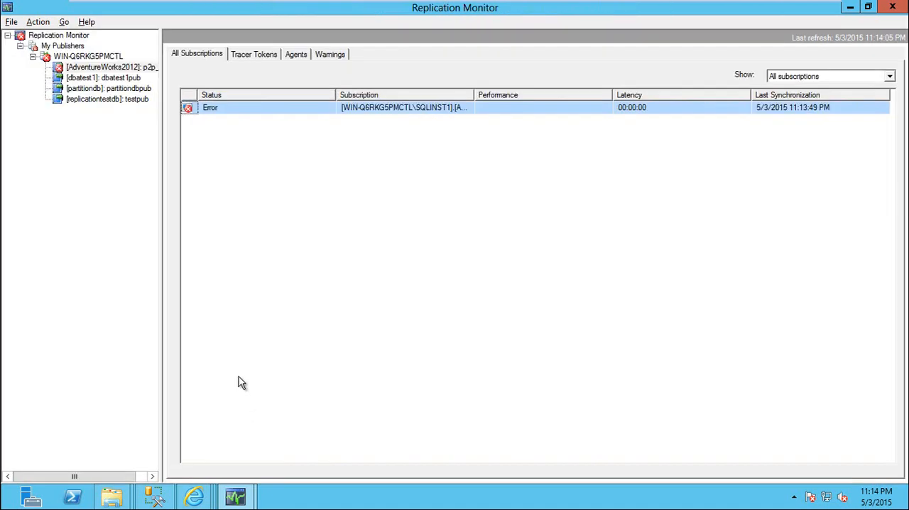
key("alt+Tab")
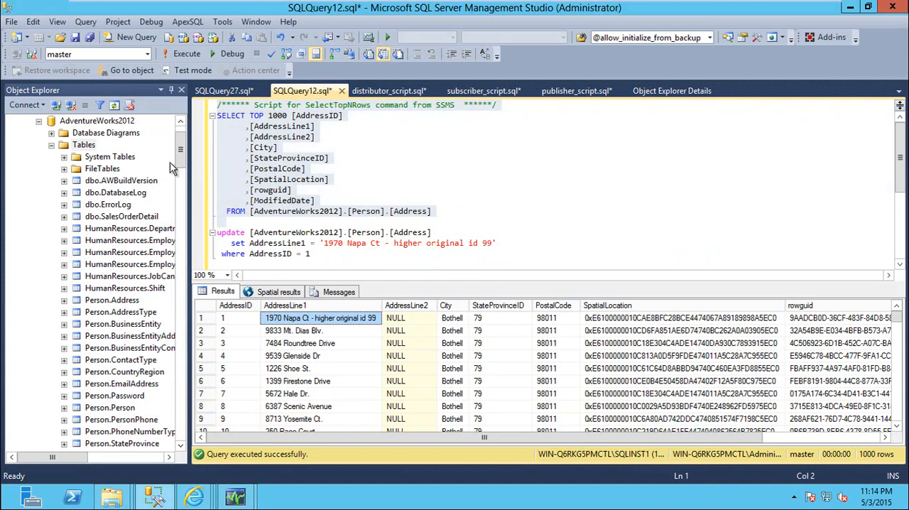
left_click(39, 121)
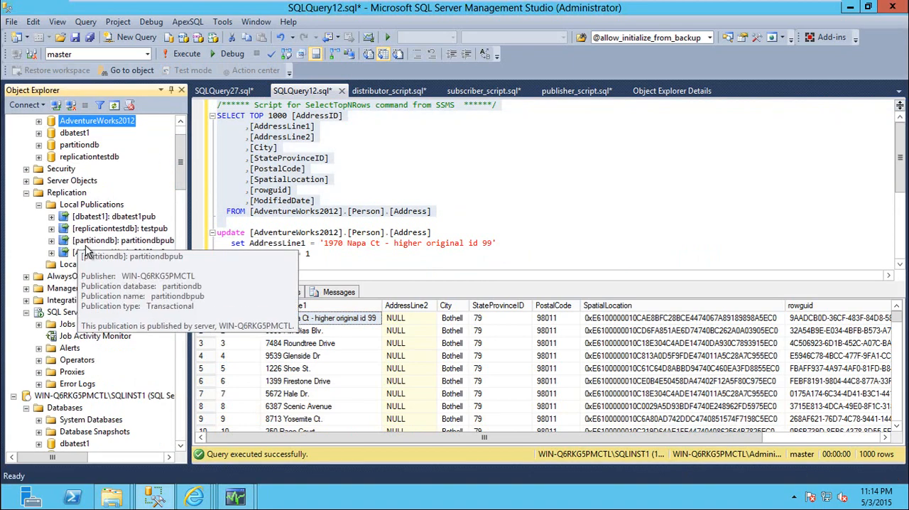
right_click(101, 253)
left_click(146, 473)
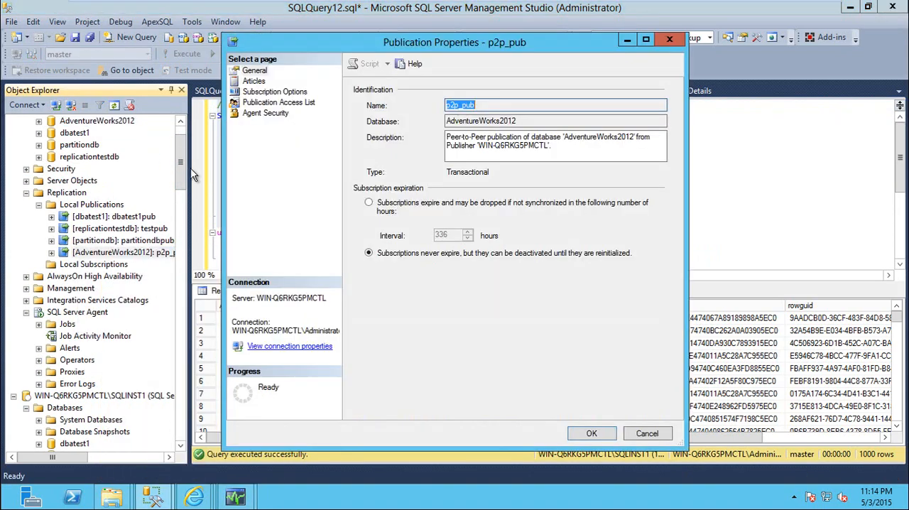
left_click(259, 93)
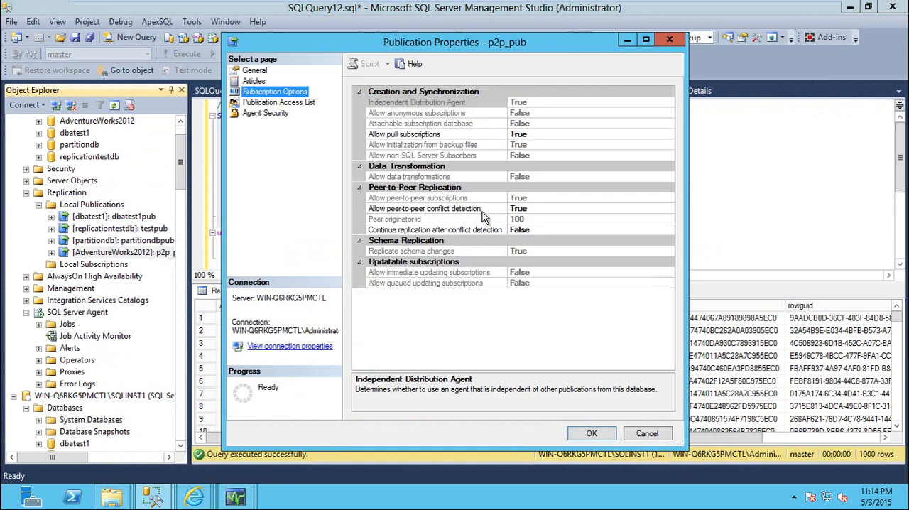
left_click(542, 211)
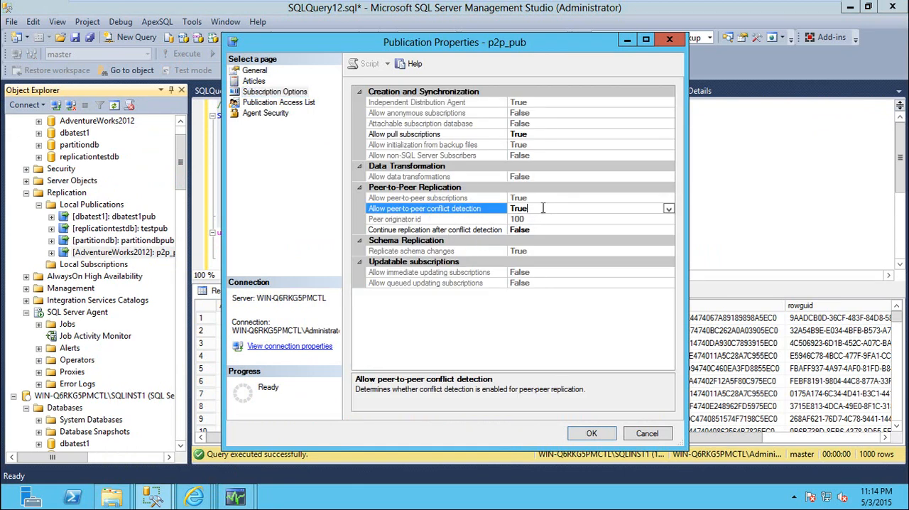
left_click(471, 232)
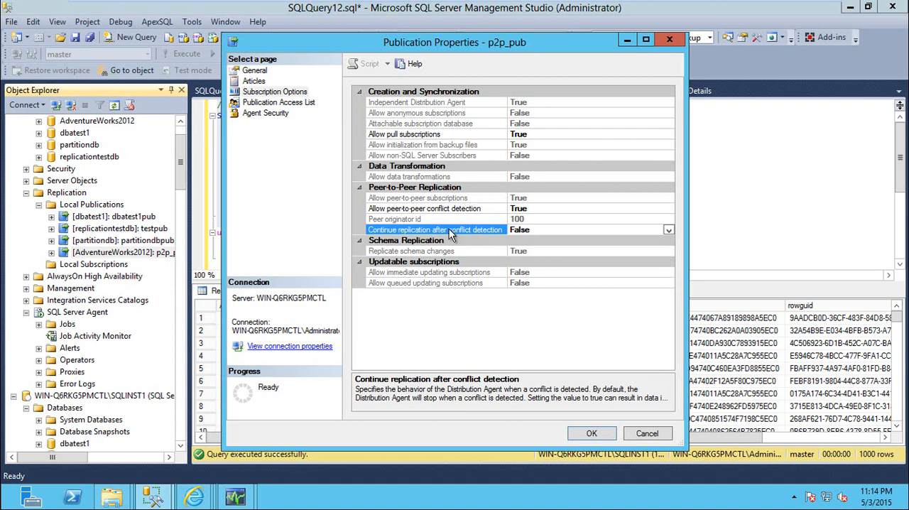
key("Escape")
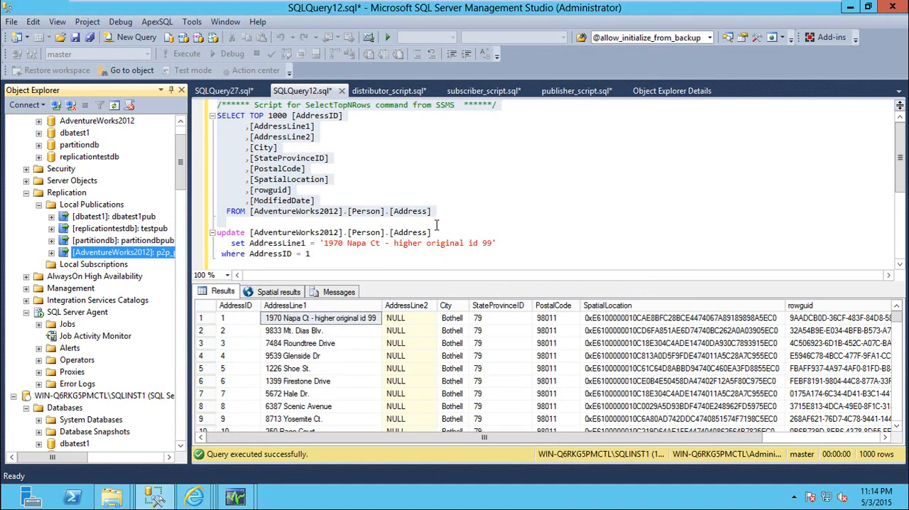
Step: Set Continue replication after conflict detection to True in the p2p_pub publication's subscription options on WIN-Q6RKG5PMCTL and apply the change
scroll(153, 283, "up", 2)
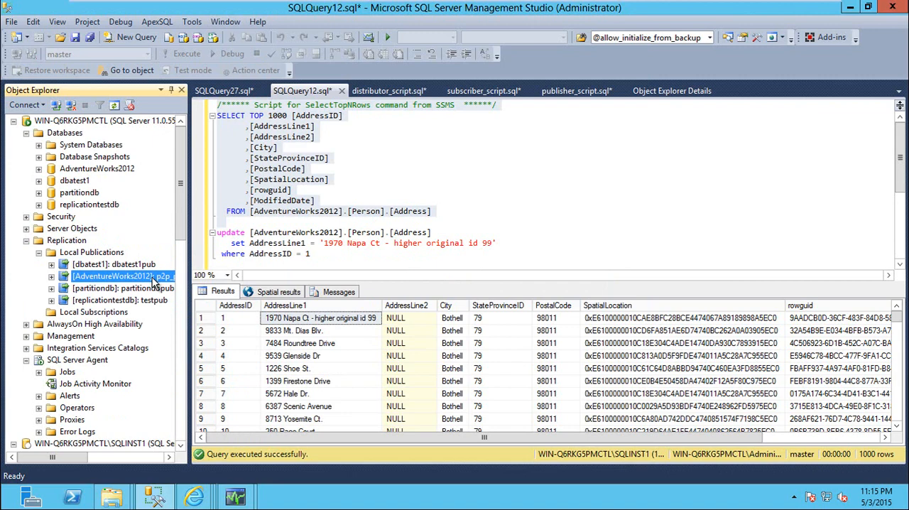
right_click(153, 282)
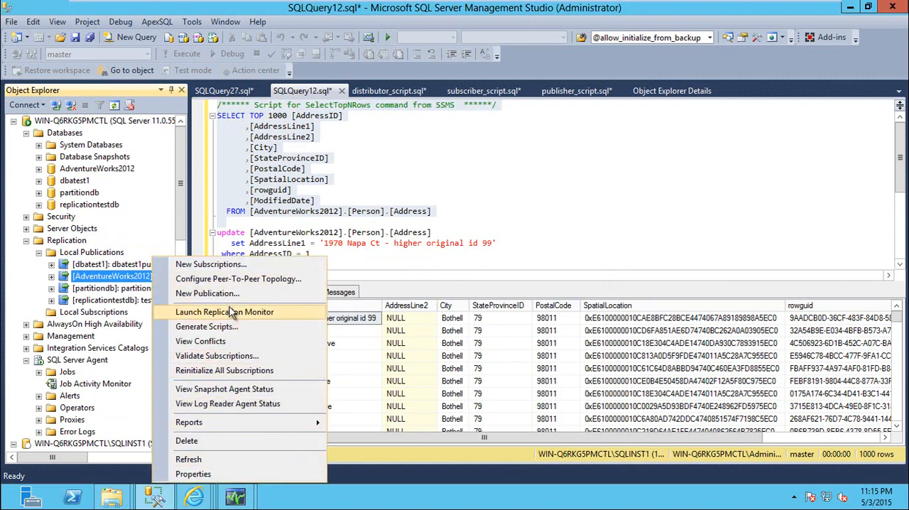
left_click(194, 474)
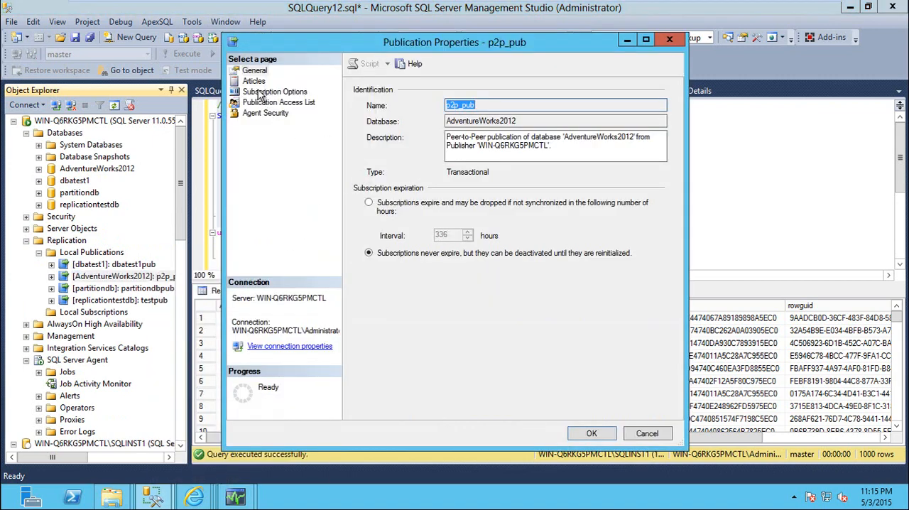
left_click(261, 93)
left_click(545, 230)
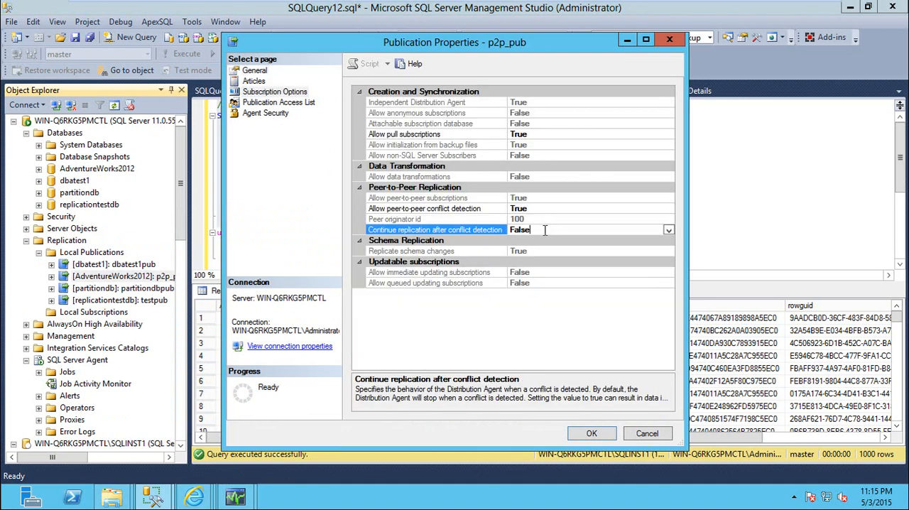
double_click(547, 229)
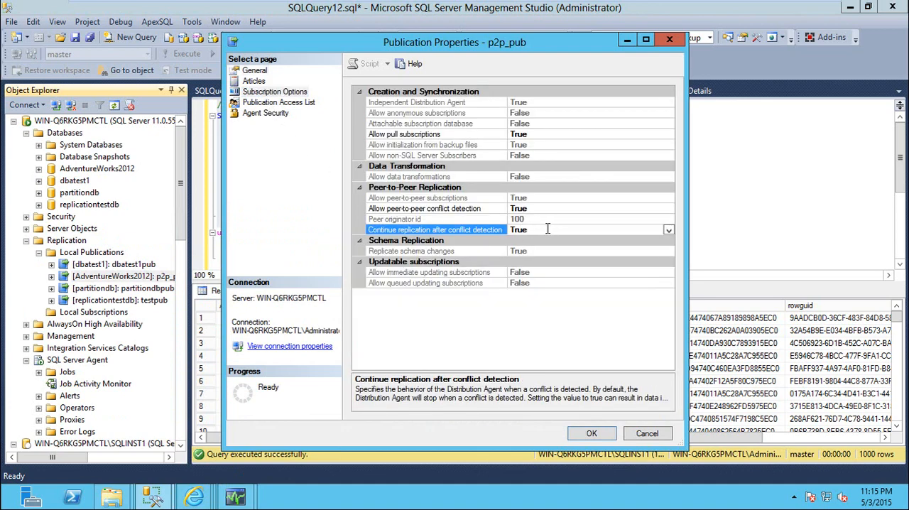
left_click(600, 440)
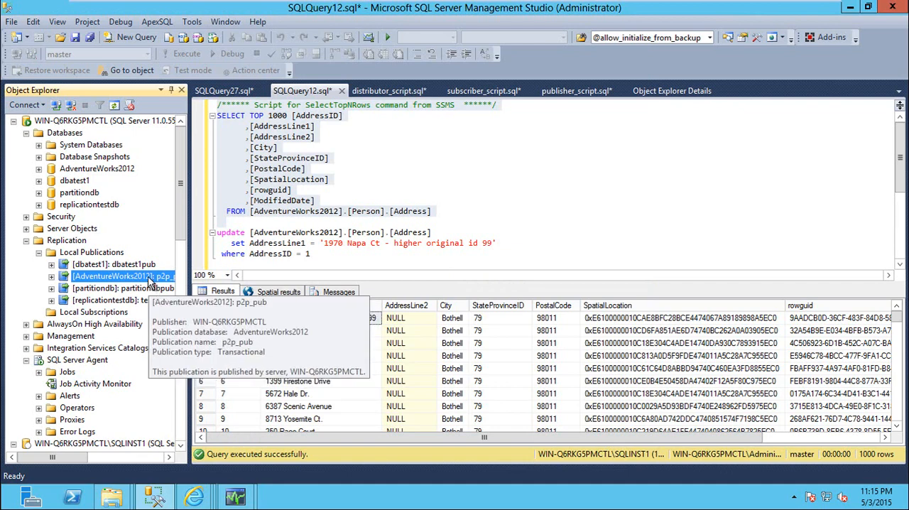
Step: Check the AdventureWorks2012 p2p_pub publication for replication conflicts and dismiss the Conflict Viewer's message
right_click(147, 276)
left_click(211, 341)
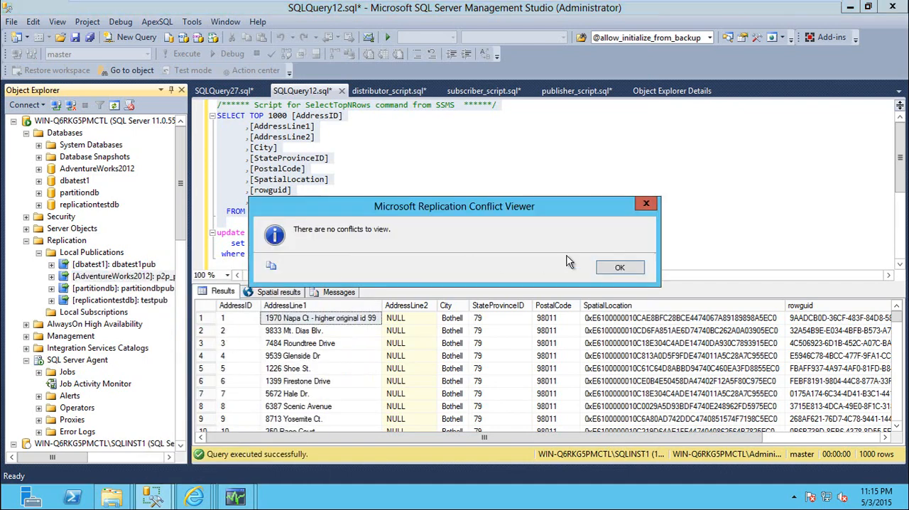
left_click(607, 268)
Step: View p2p_pub's conflicts again, open the [Person].[Address] conflict table and select its update conflict
scroll(142, 255, "down", 1)
right_click(123, 241)
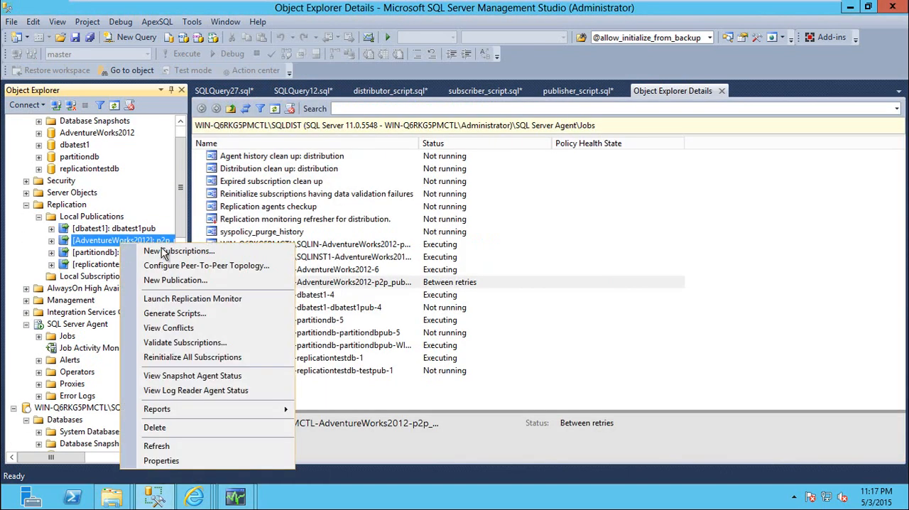
left_click(174, 328)
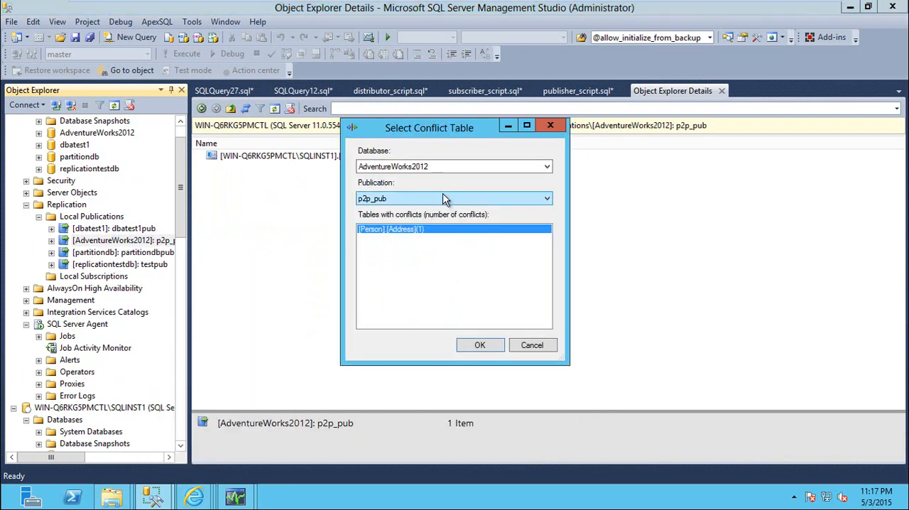
left_click(480, 346)
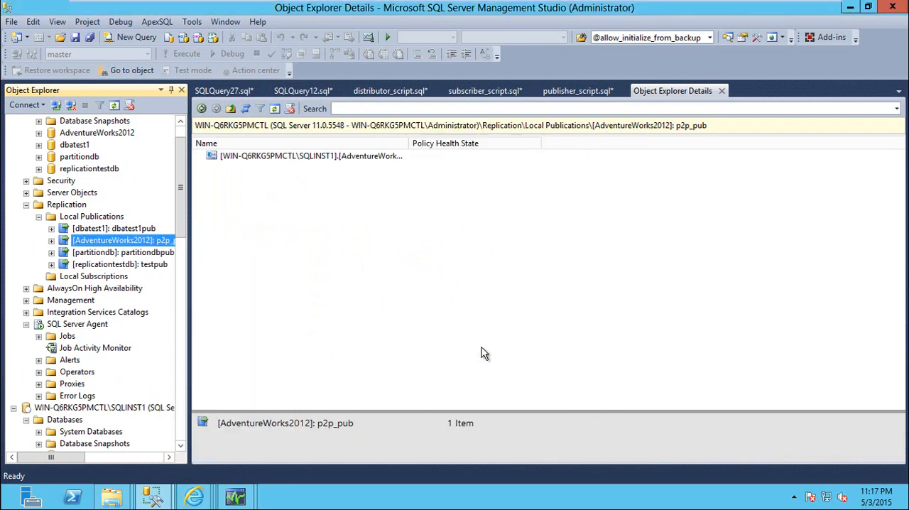
left_click(367, 163)
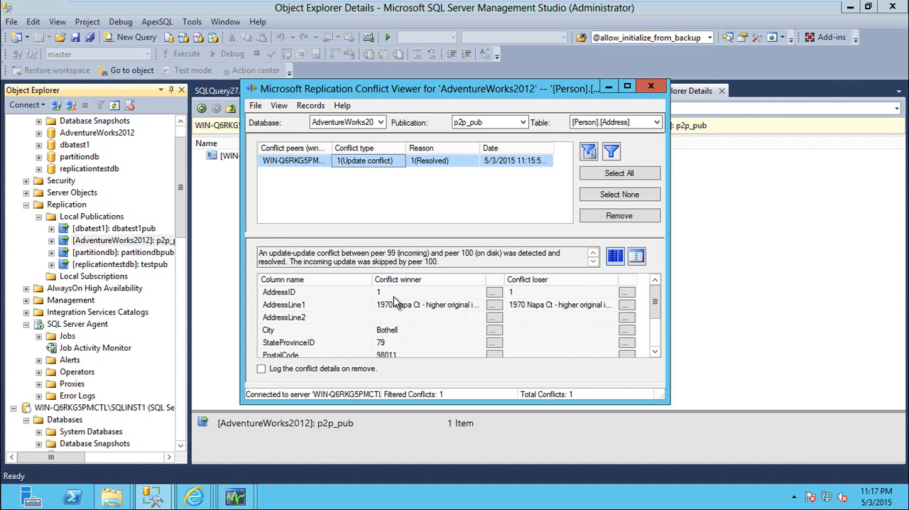
Step: Maximize the Conflict Viewer, widen the Conflict winner and Conflict loser columns, compare their AddressLine1 values, and return to Management Studio
left_click_drag(485, 283, 507, 283)
left_click(627, 86)
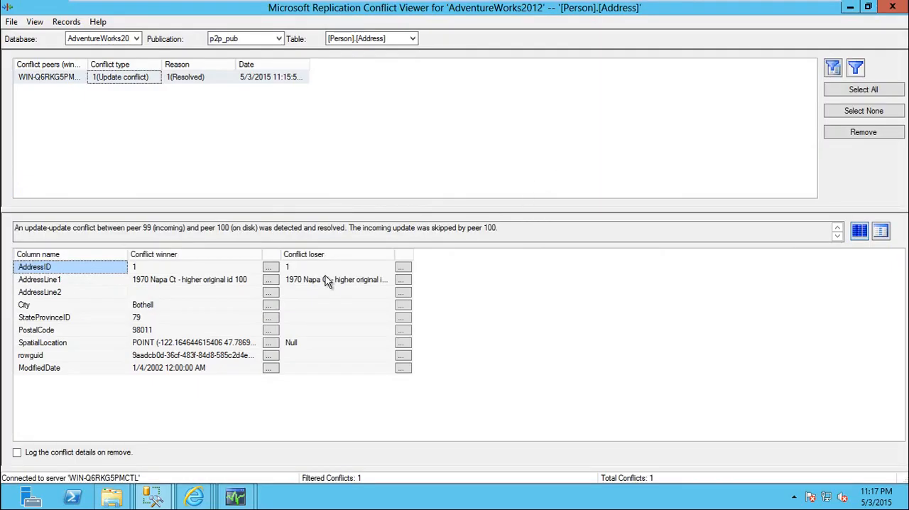
left_click_drag(395, 255, 478, 256)
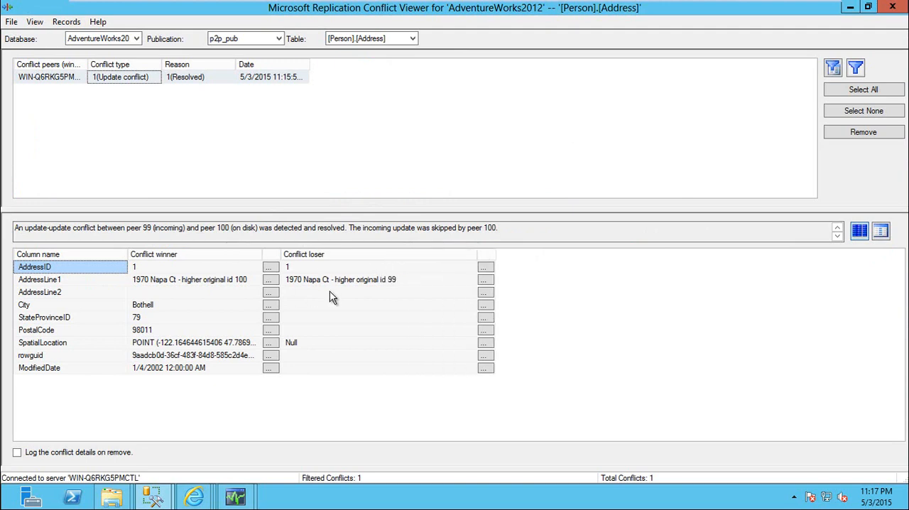
left_click(294, 282)
left_click(204, 282)
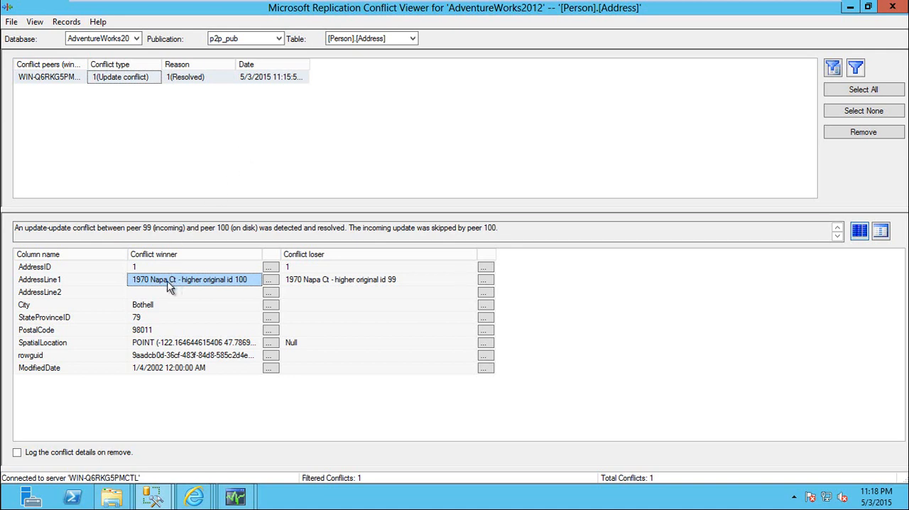
left_click(393, 282)
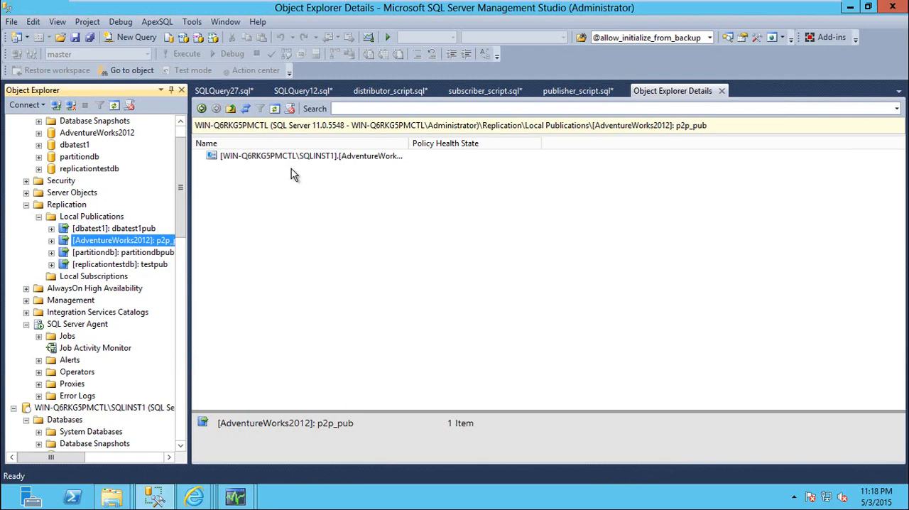
Step: Set Continue replication after conflict detection to False in p2p_pub's subscription options and apply the change
right_click(139, 240)
left_click(178, 460)
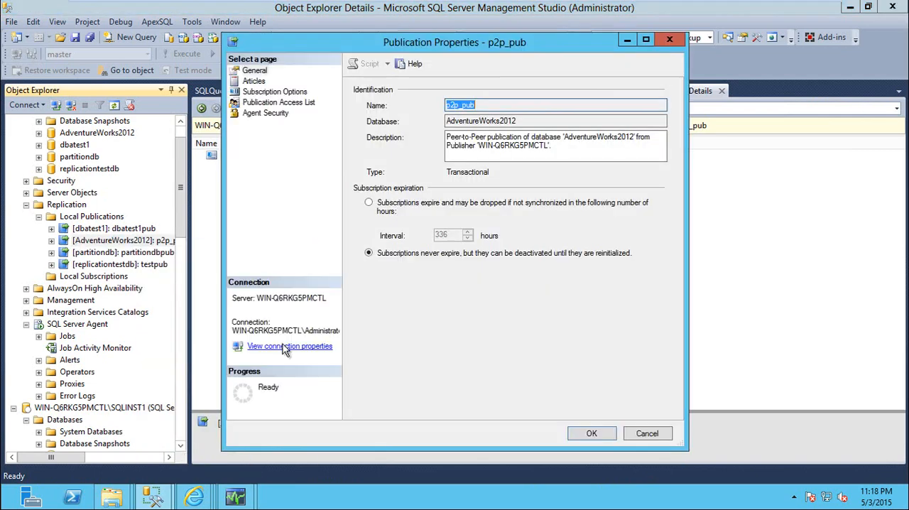
left_click(287, 92)
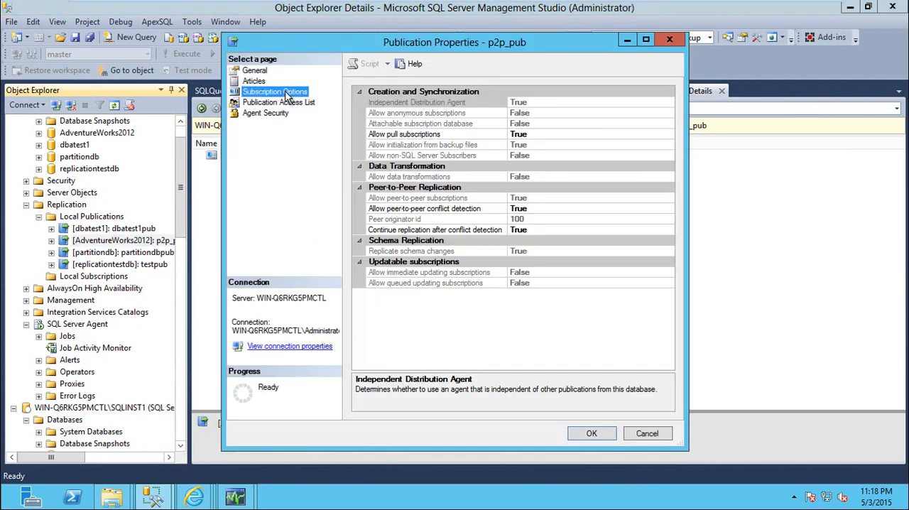
double_click(544, 231)
left_click(582, 435)
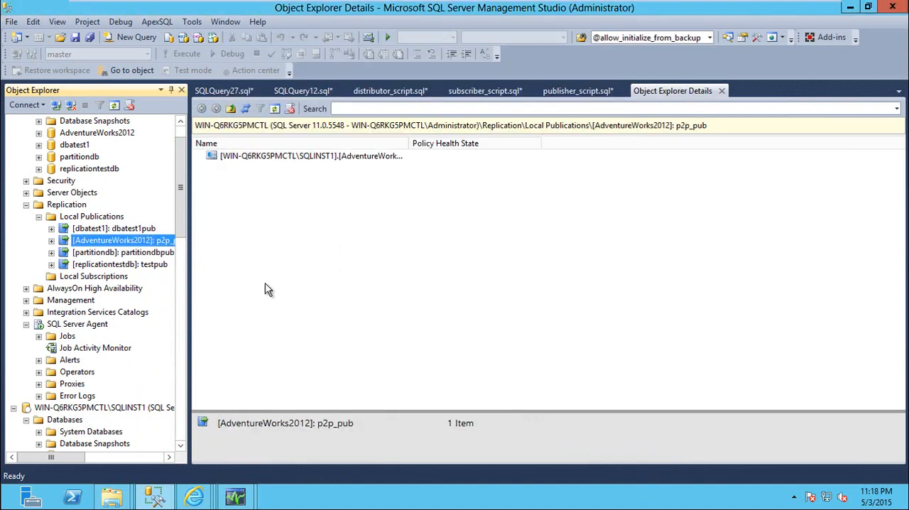
Step: Reopen p2p_pub's subscription options, set Continue replication after conflict detection back to True and apply the change
right_click(160, 243)
left_click(202, 460)
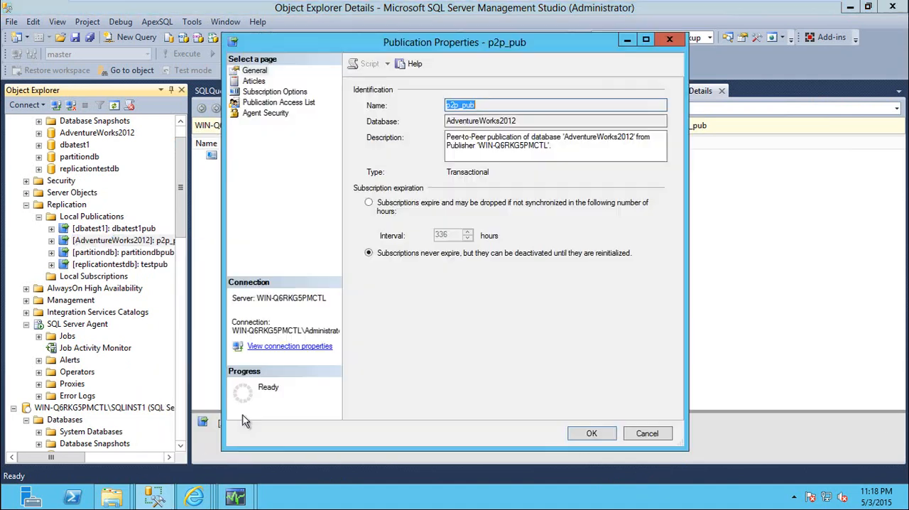
left_click(293, 93)
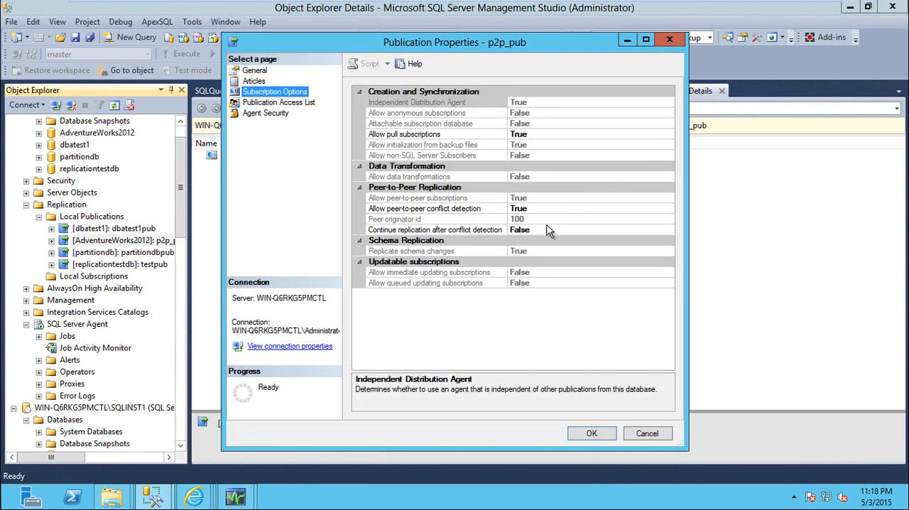
double_click(546, 230)
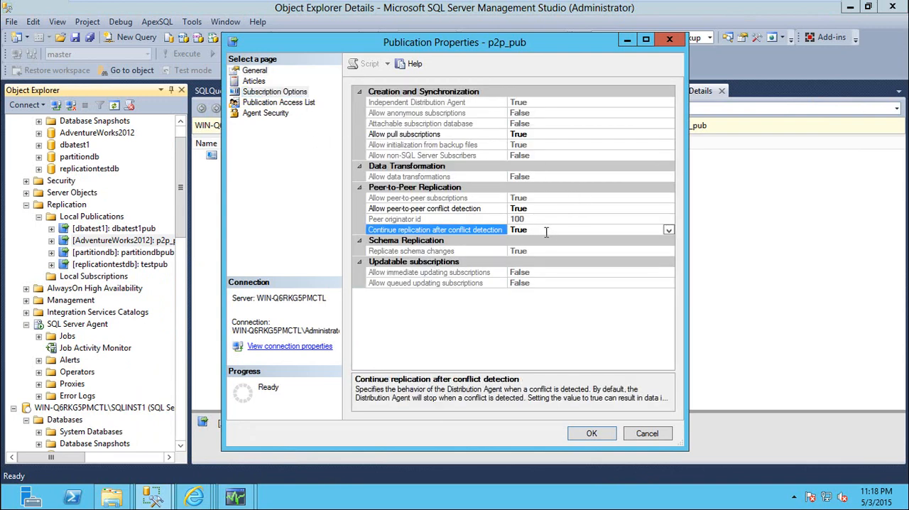
left_click(601, 433)
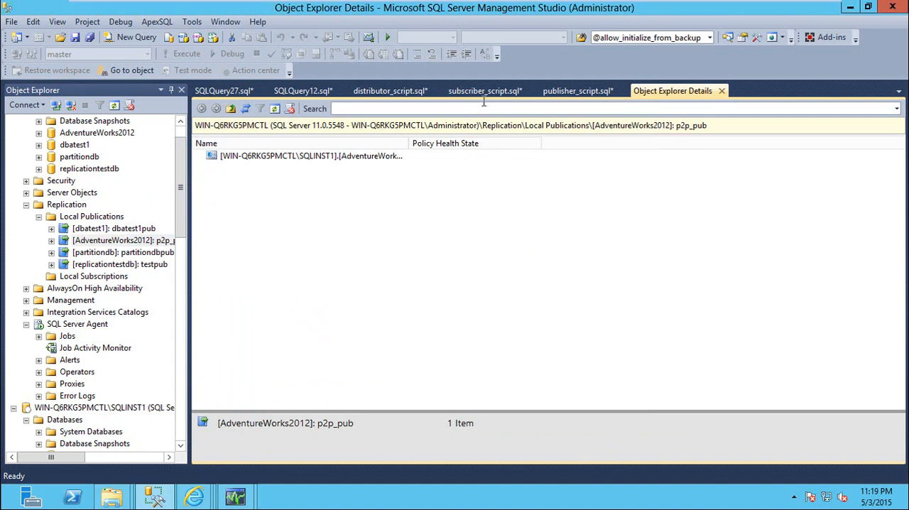
mouse_move(389, 4)
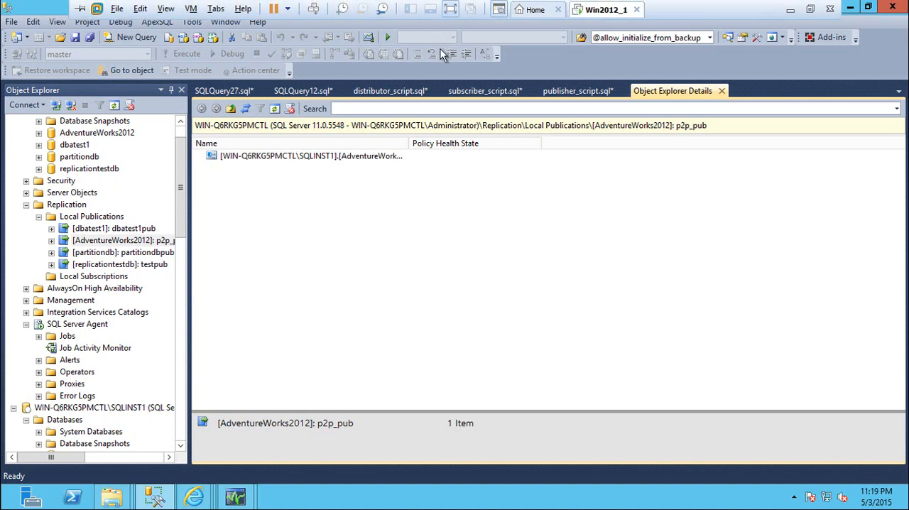